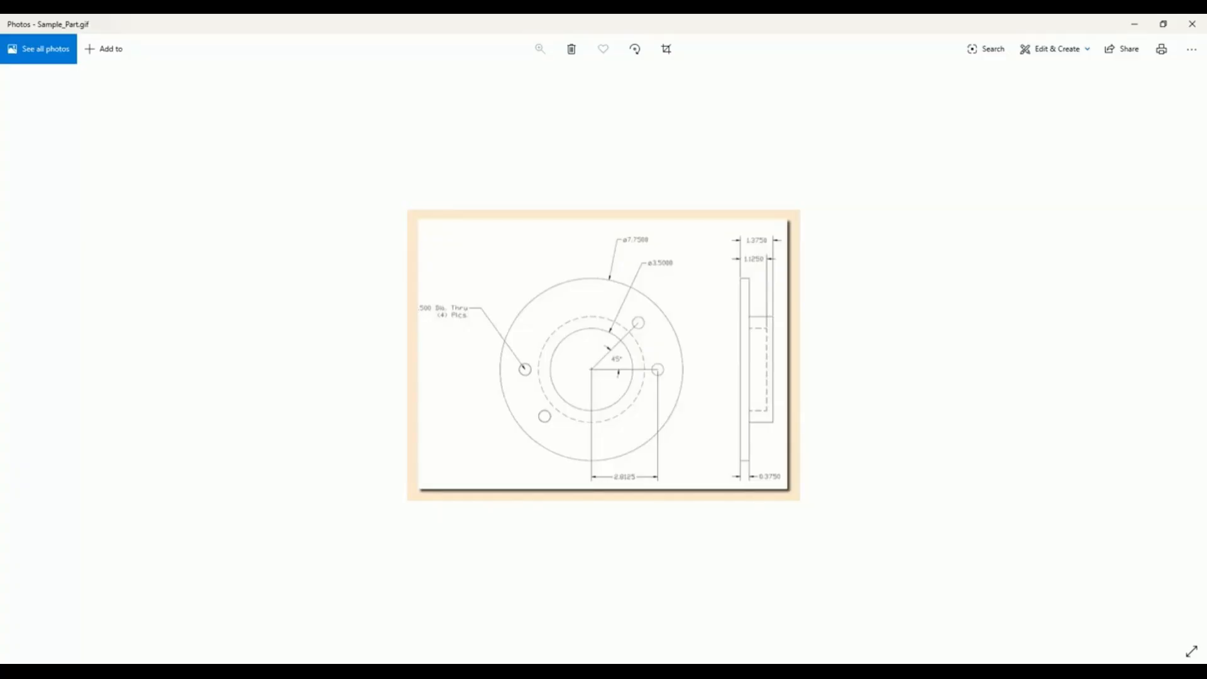
- Switch to KipwareQTE and set the estimate's base quantity to 350, associating material and tooling costs with scrap
left_click(627, 670)
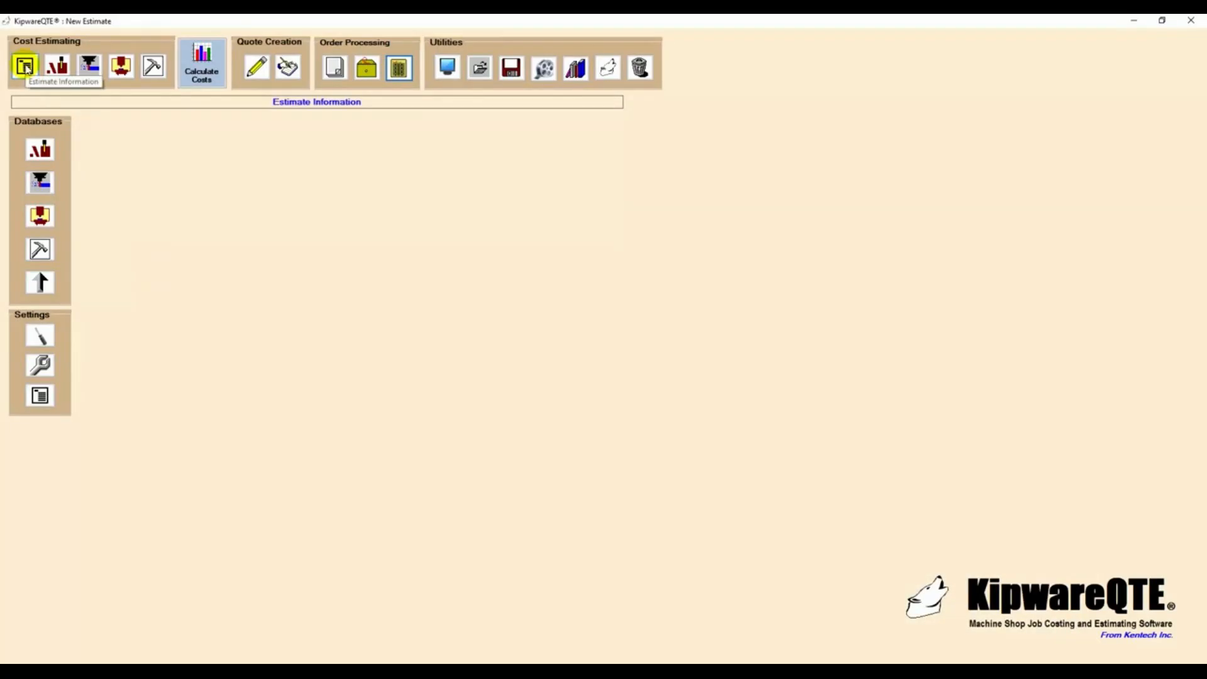
left_click(25, 66)
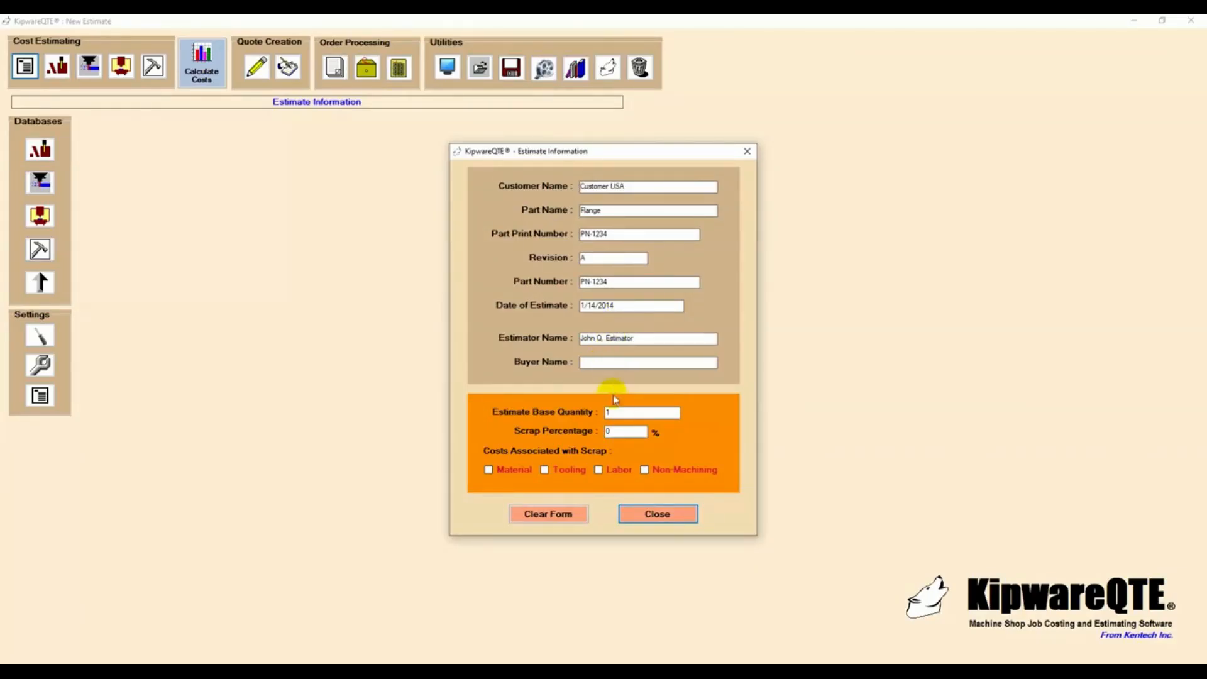
left_click(620, 415)
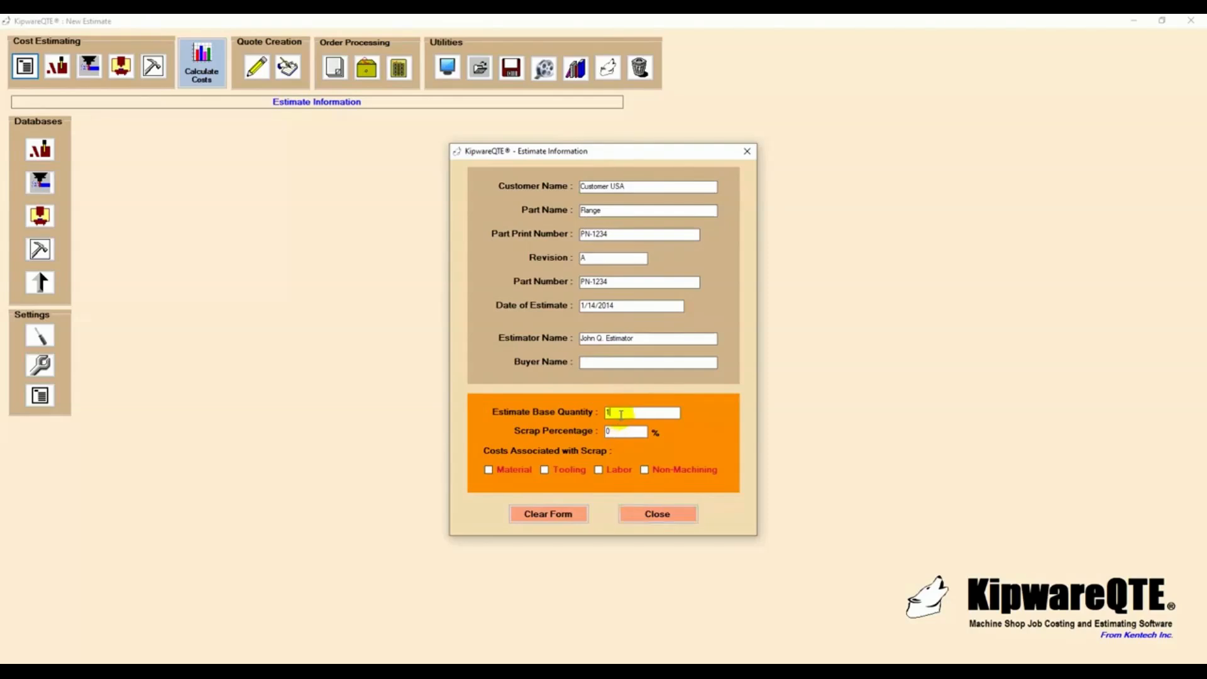
type("350")
left_click(489, 470)
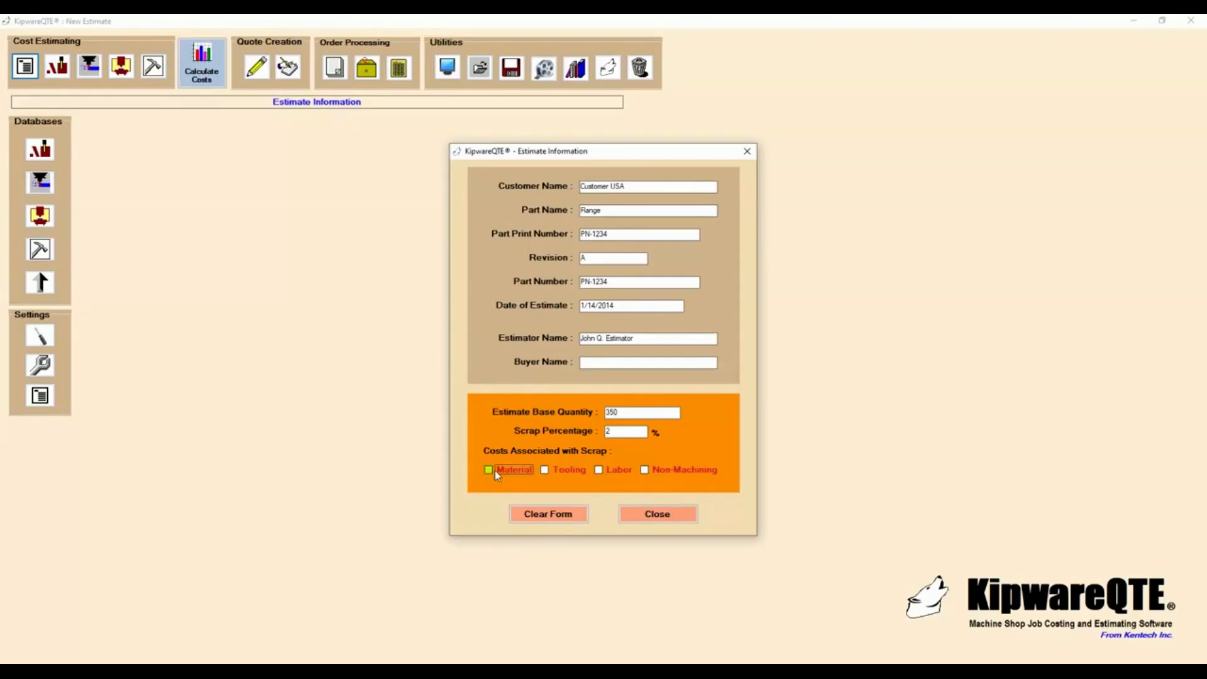
left_click(545, 470)
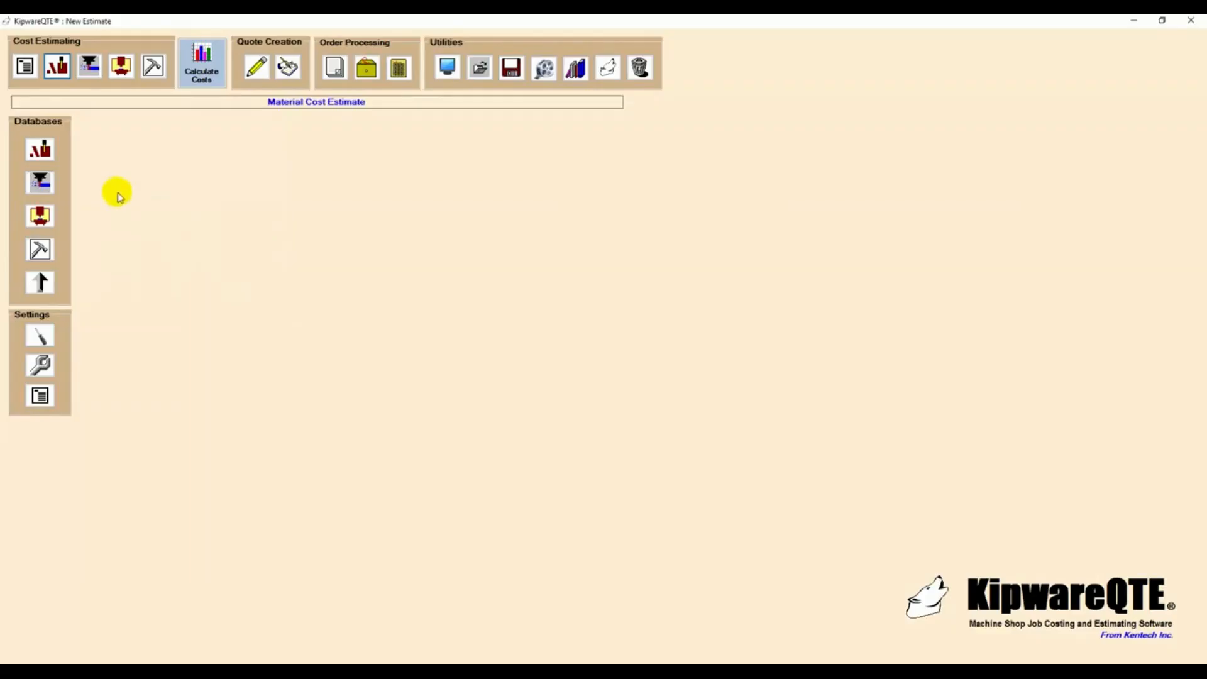
- Look up the 4140 - 8" x 12" Bar Stock entry in the material cost database, then close the database
left_click(50, 153)
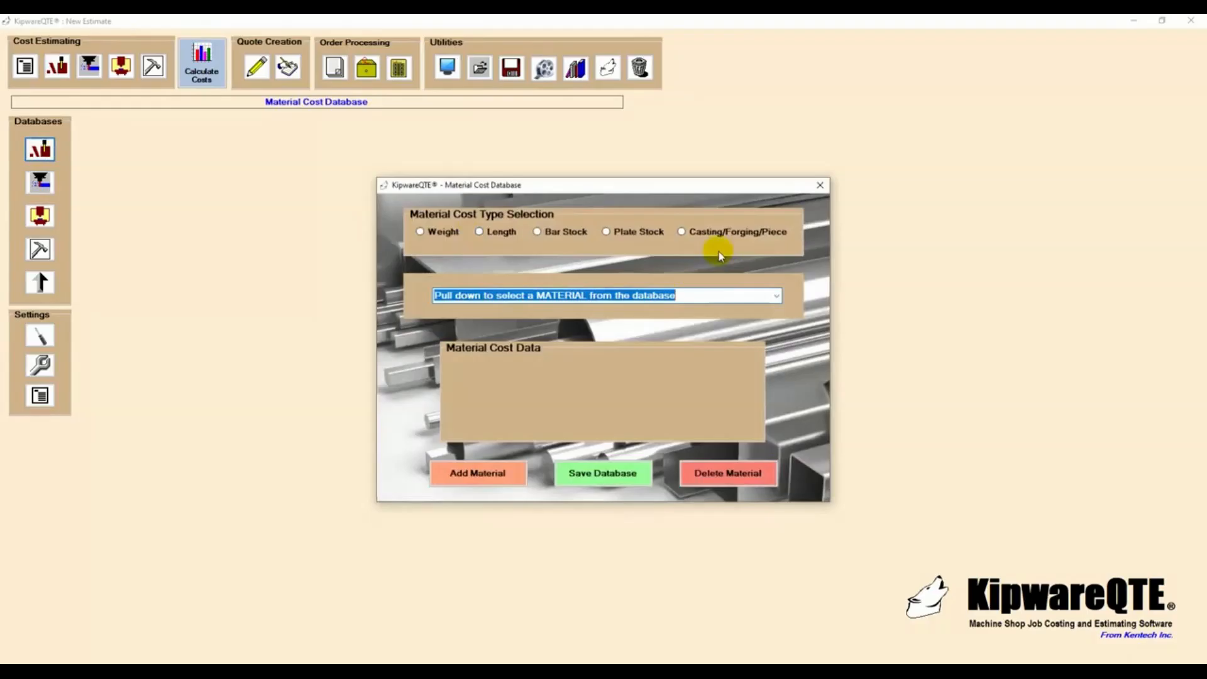
left_click(777, 296)
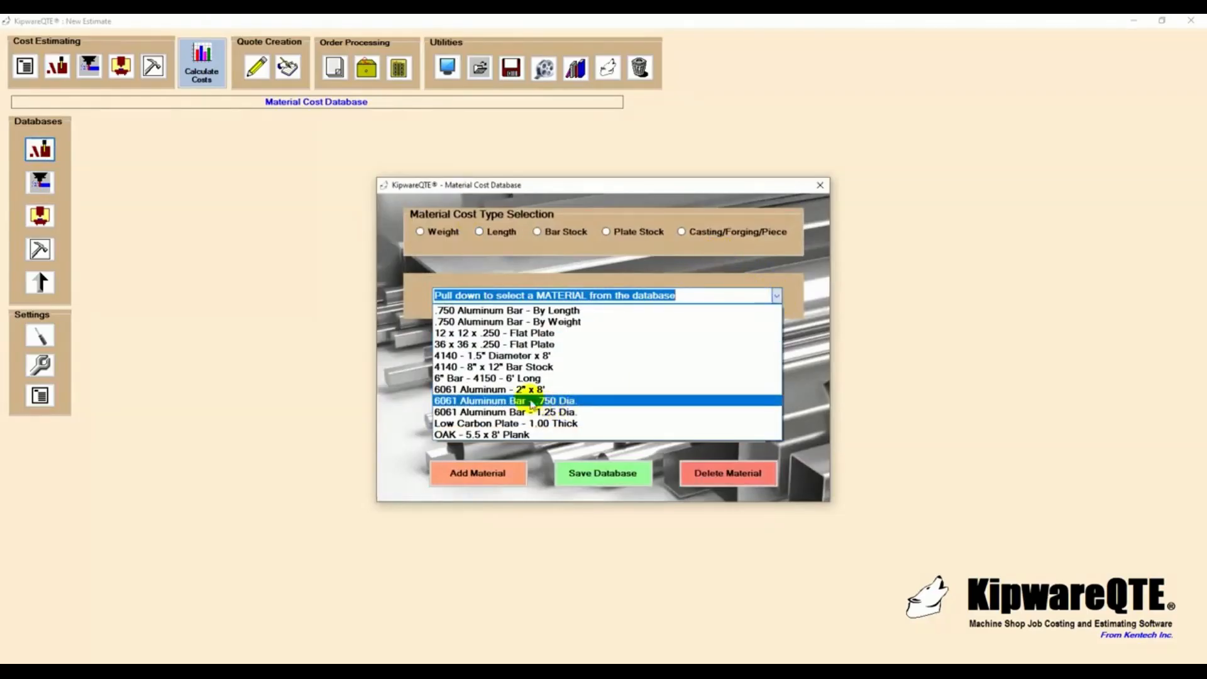
left_click(511, 367)
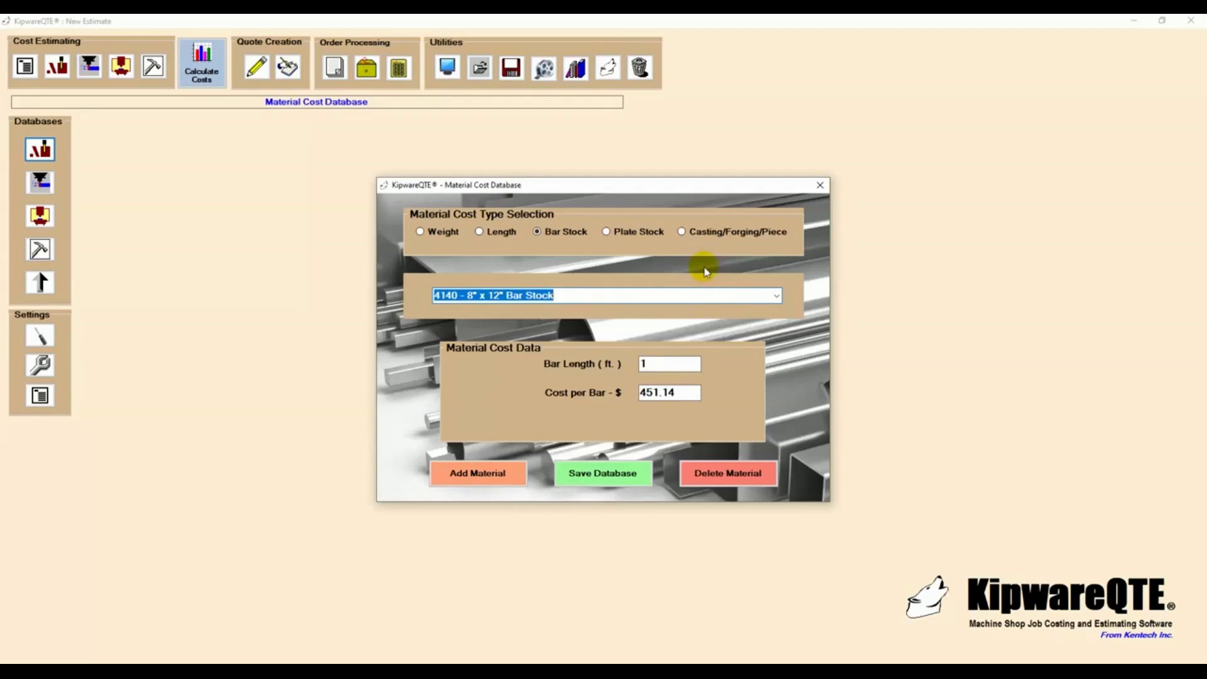
left_click(820, 185)
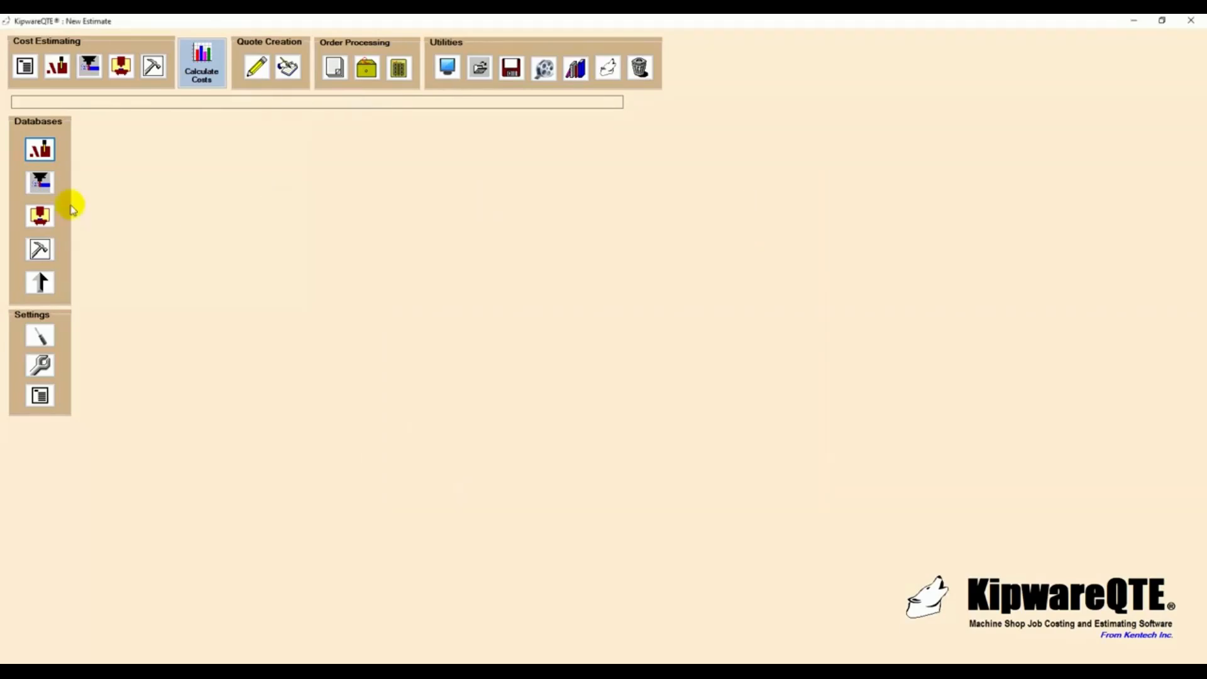
- Look up the #3 Center Drill entry in the tool cost database and close the database
left_click(40, 183)
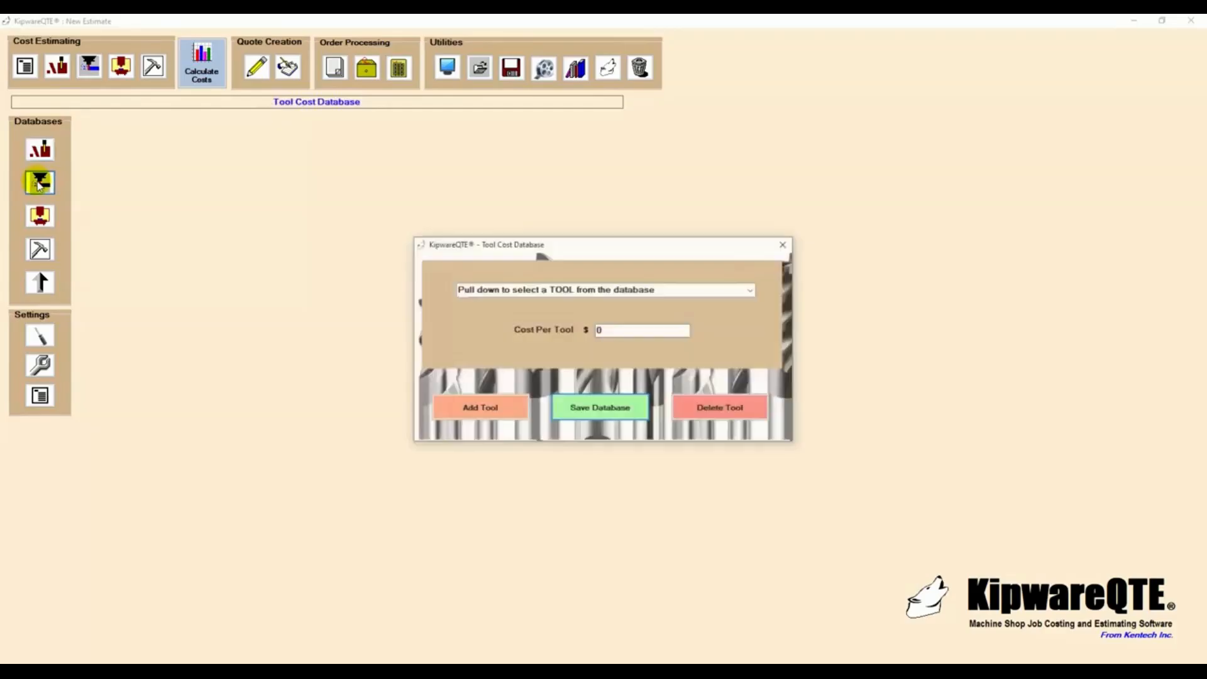
left_click(750, 290)
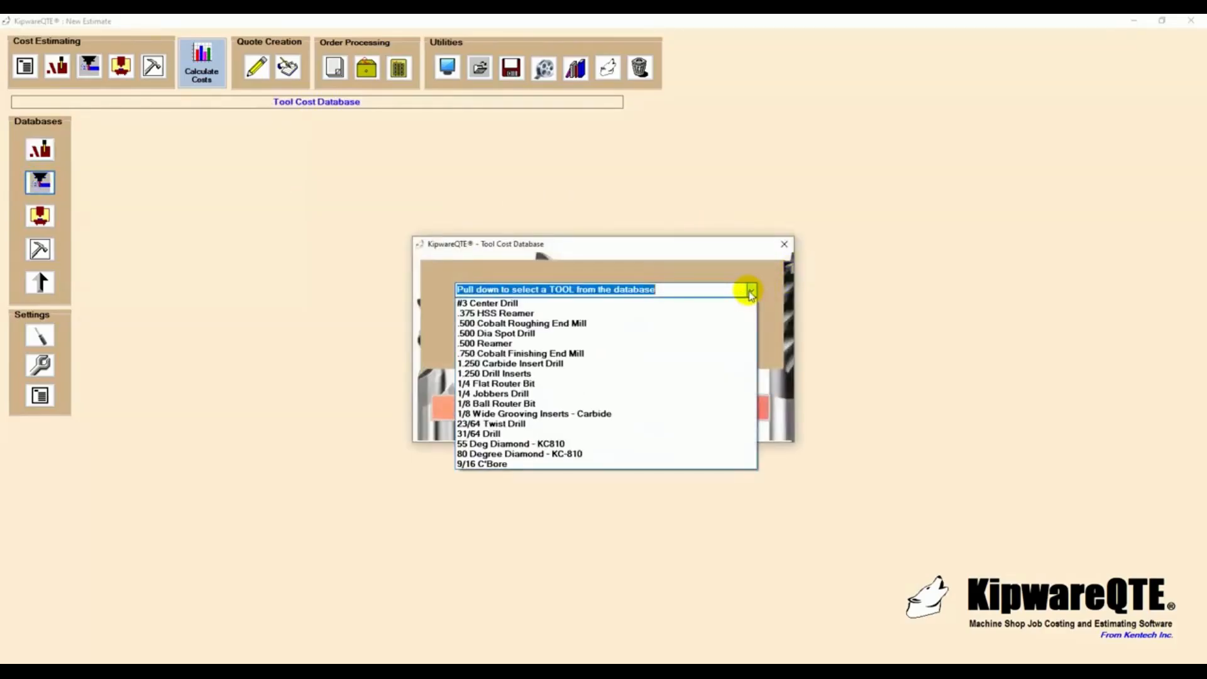
left_click(565, 306)
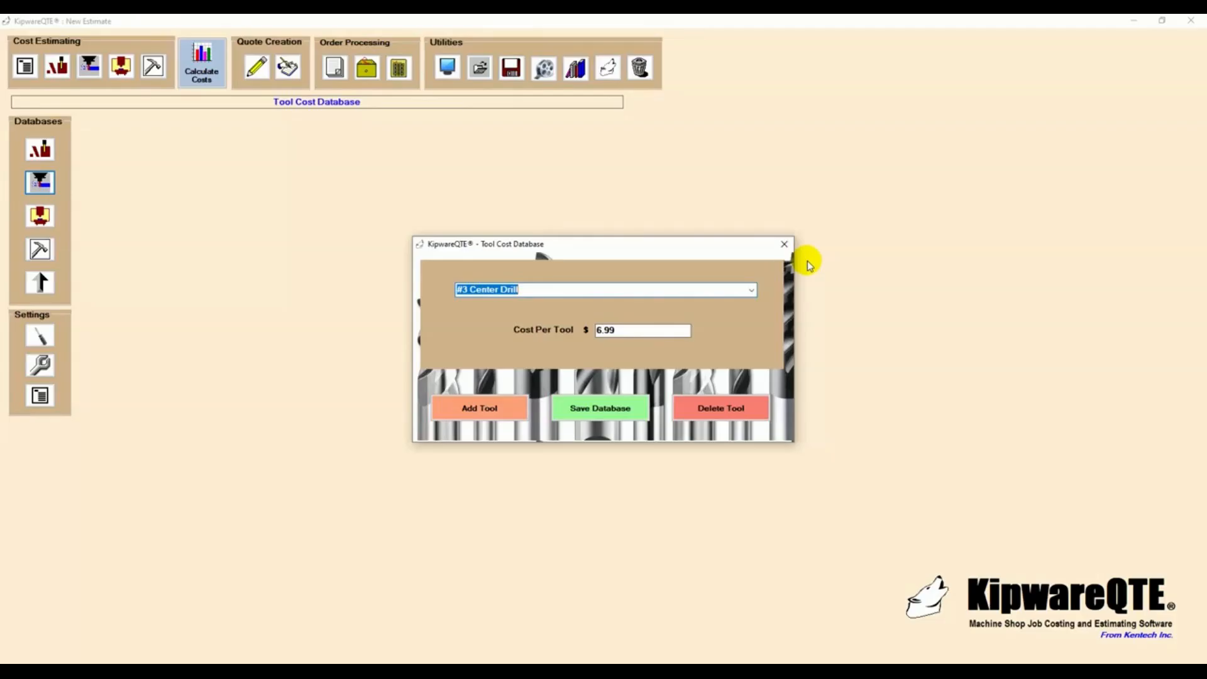
left_click(783, 244)
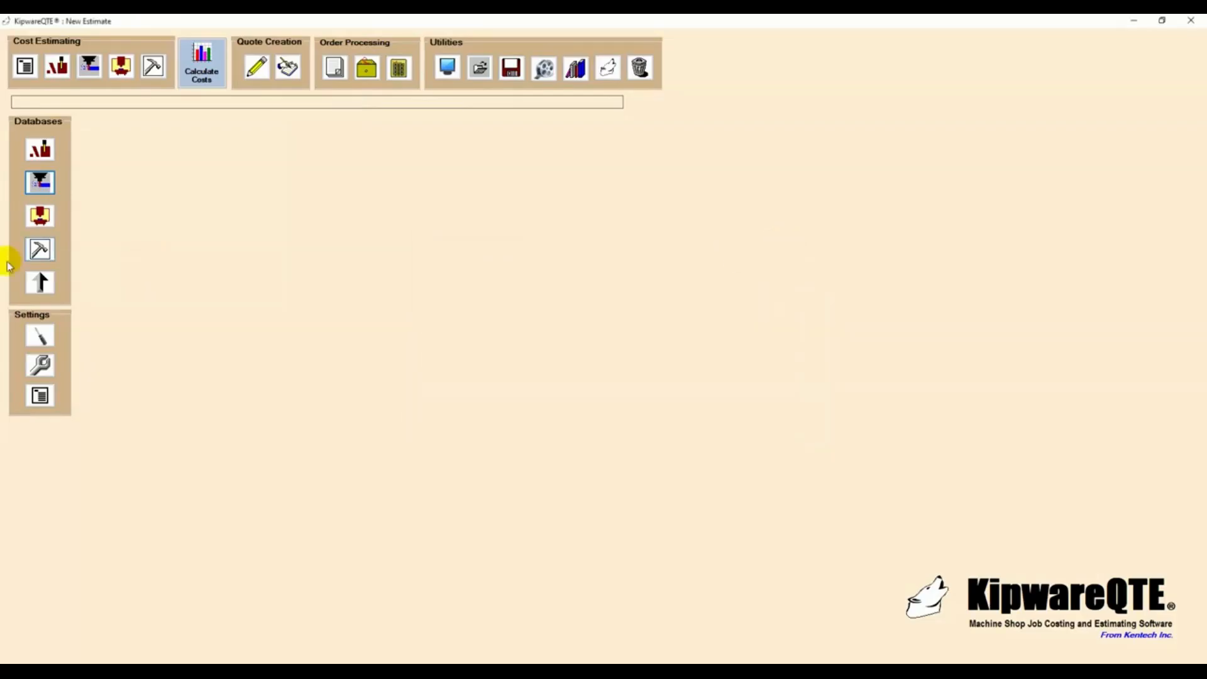
- Check the Haas VF-1 hourly rate and efficiency rating in the workcenter database, then close it
left_click(42, 219)
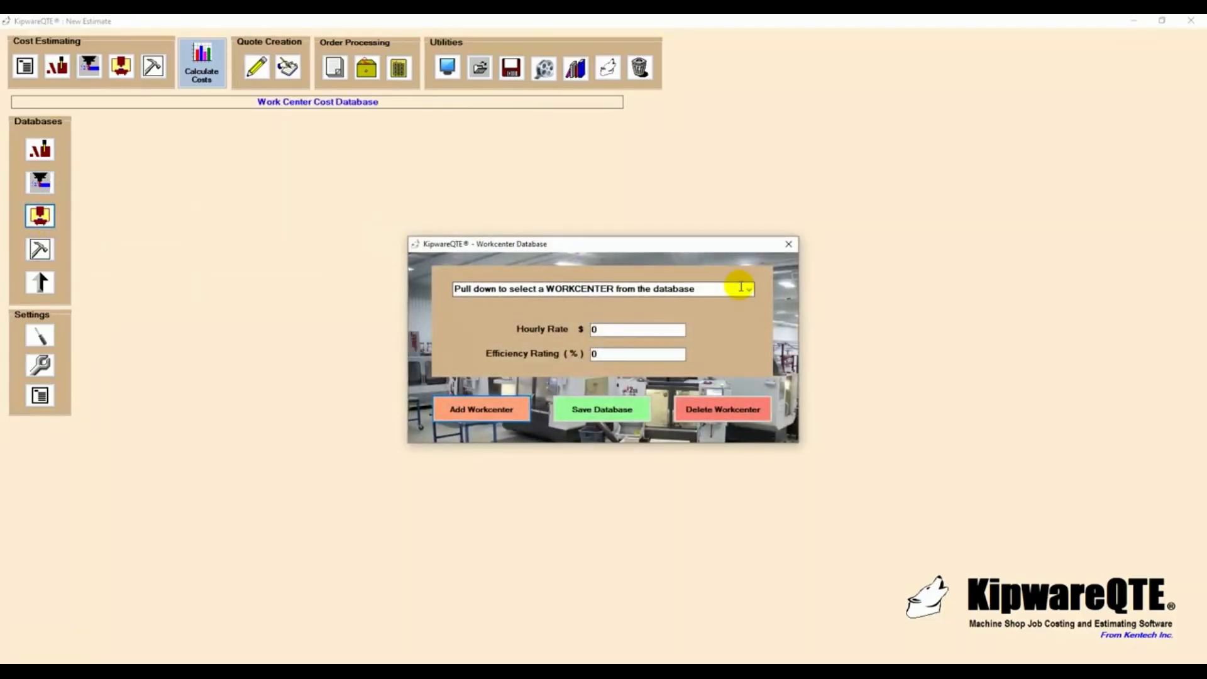
left_click(752, 292)
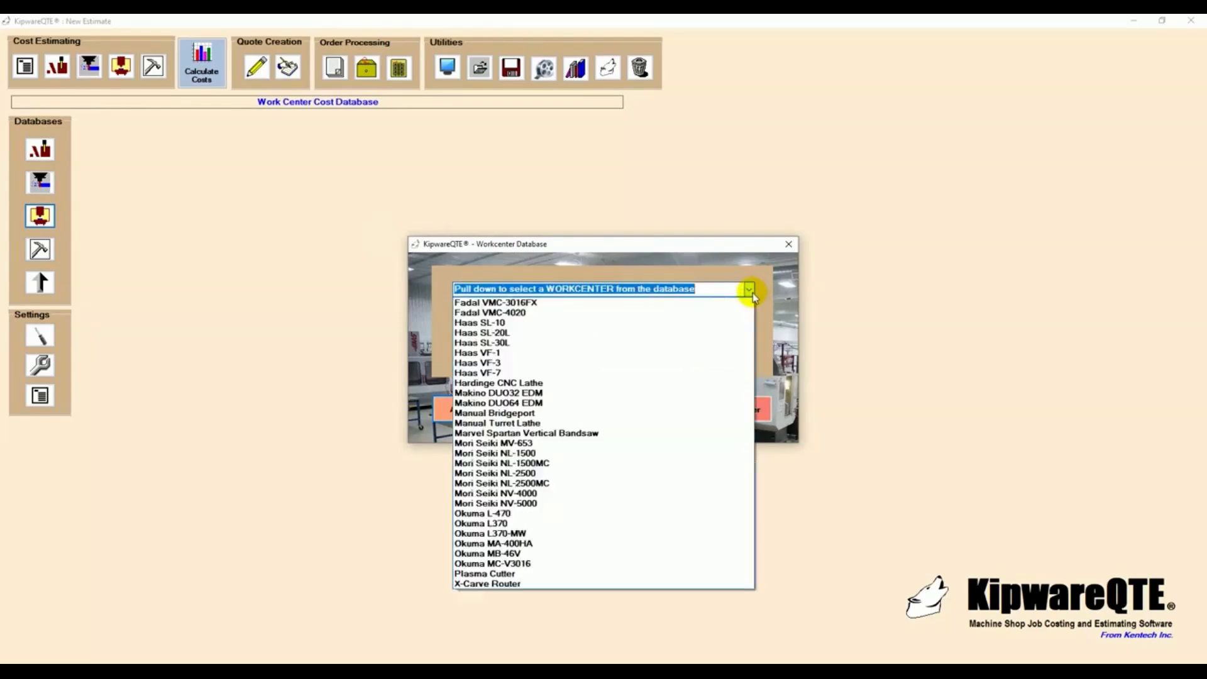
left_click(516, 353)
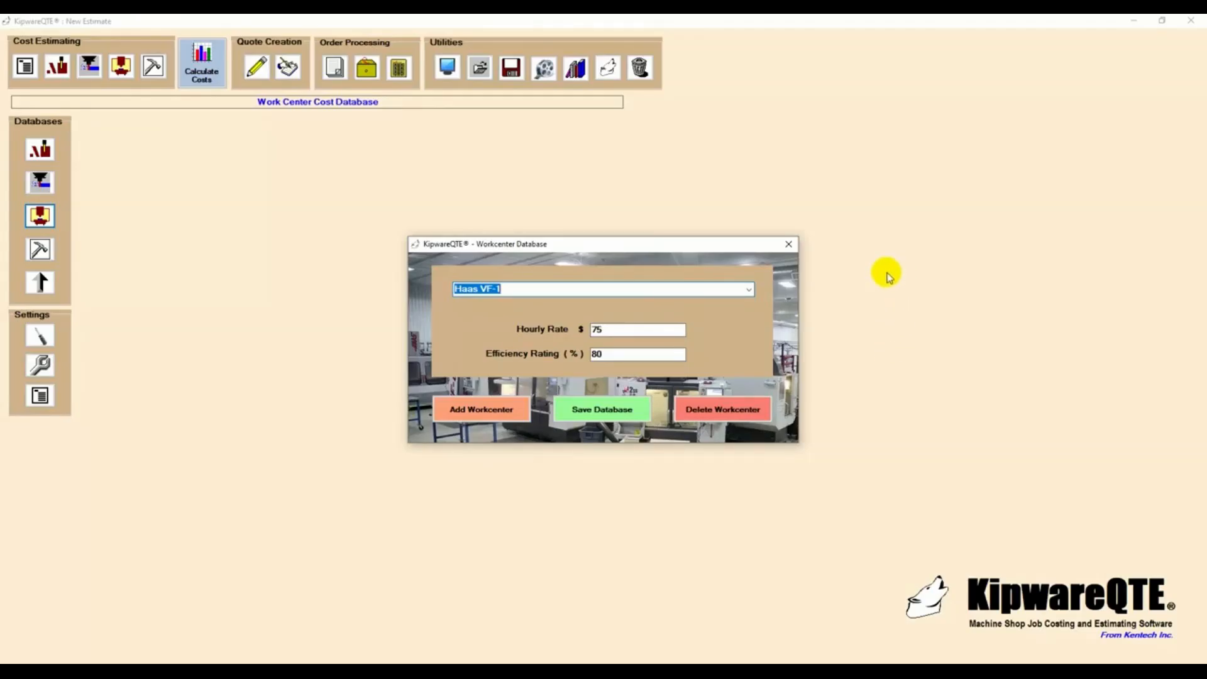
left_click(788, 244)
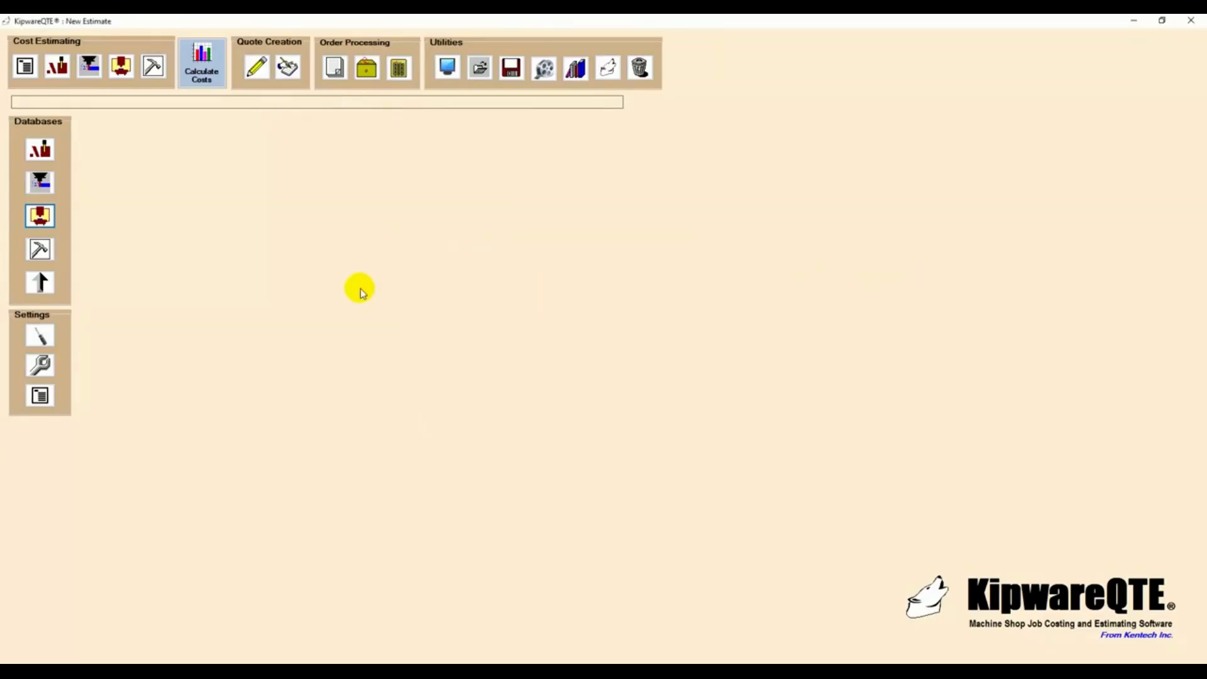
- Review the Deburring service's cost settings in the non-machining cost database and close it
left_click(41, 252)
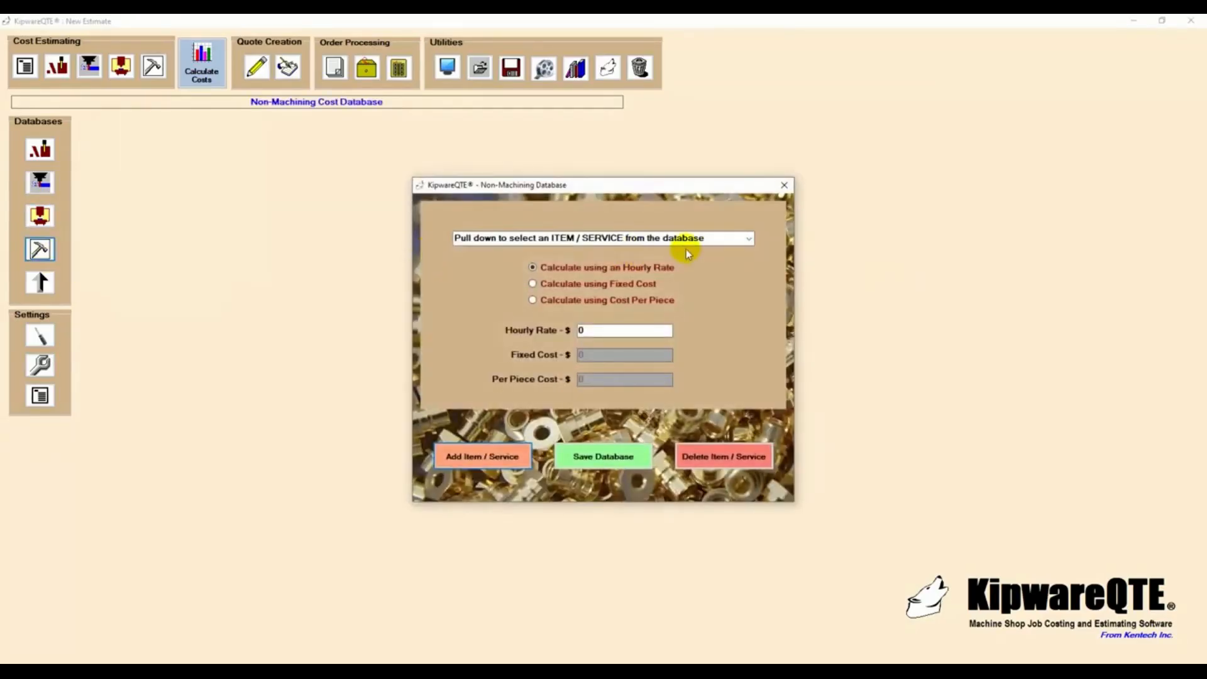
left_click(750, 239)
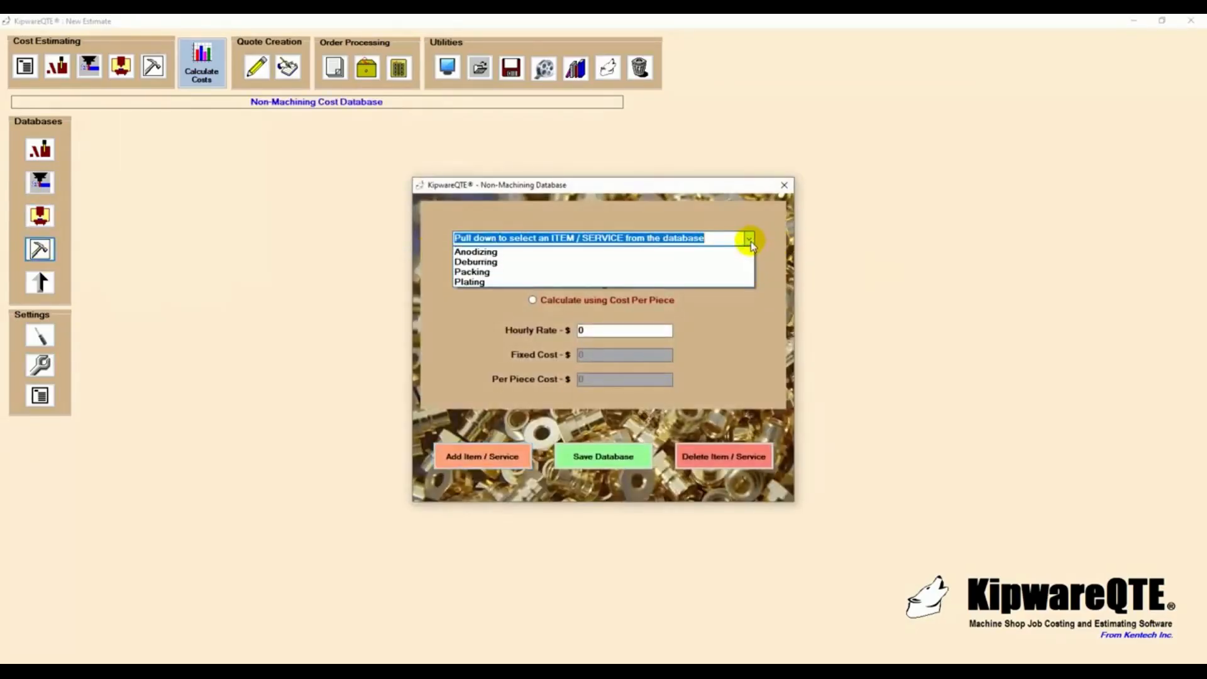
left_click(553, 252)
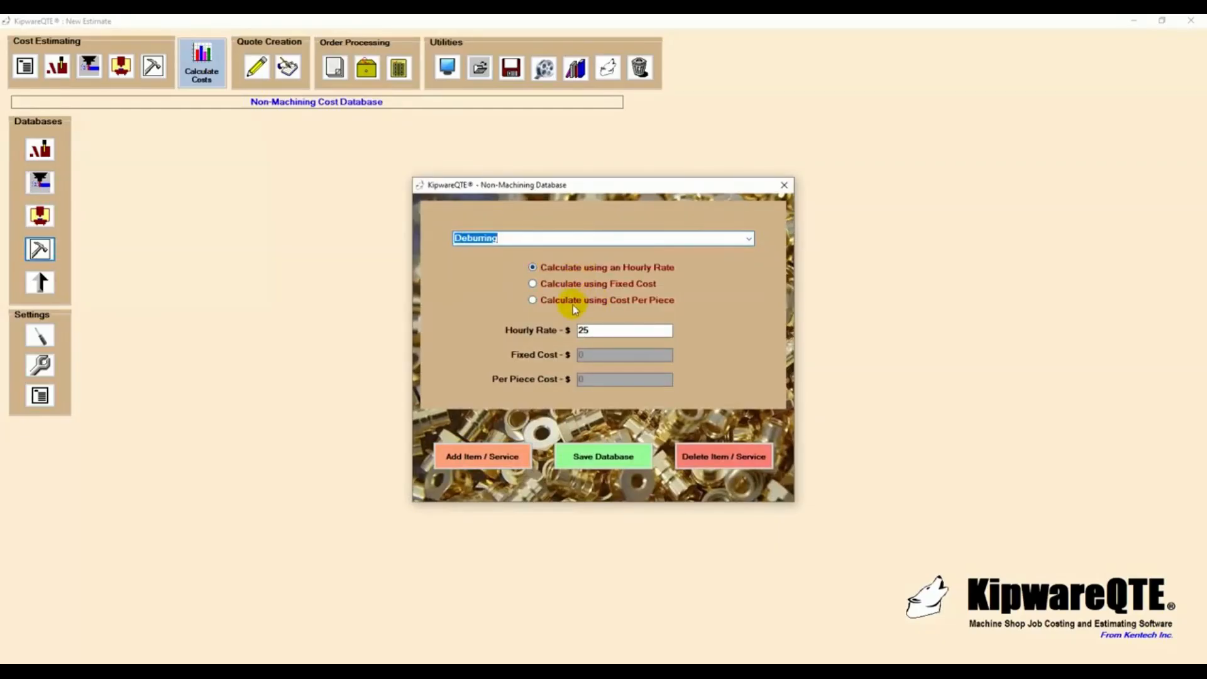
left_click(784, 185)
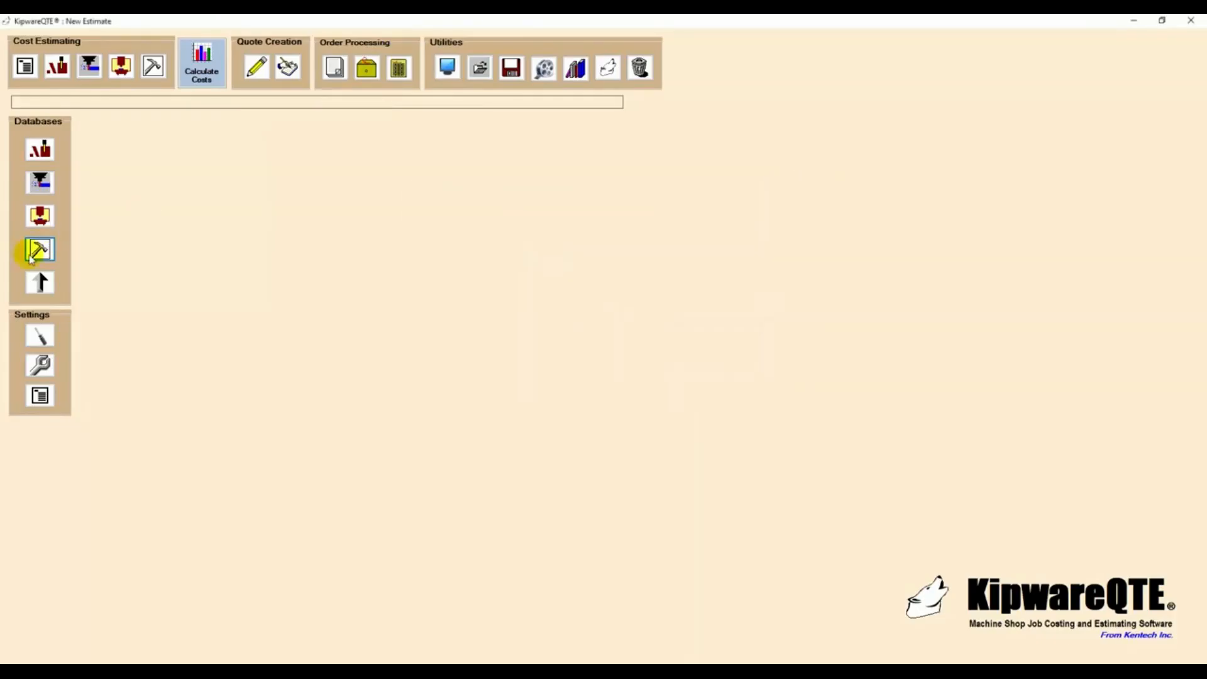
- Review the default cost markup percentages in the markup database and close it
left_click(40, 283)
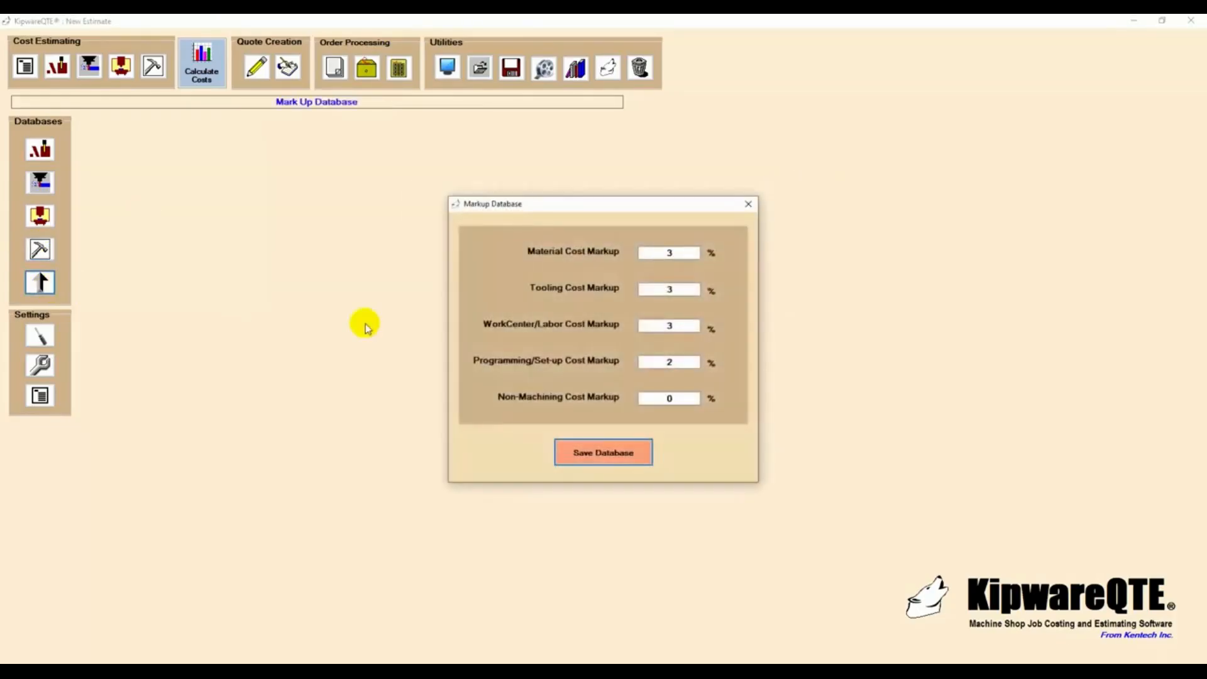
left_click(676, 290)
left_click(748, 205)
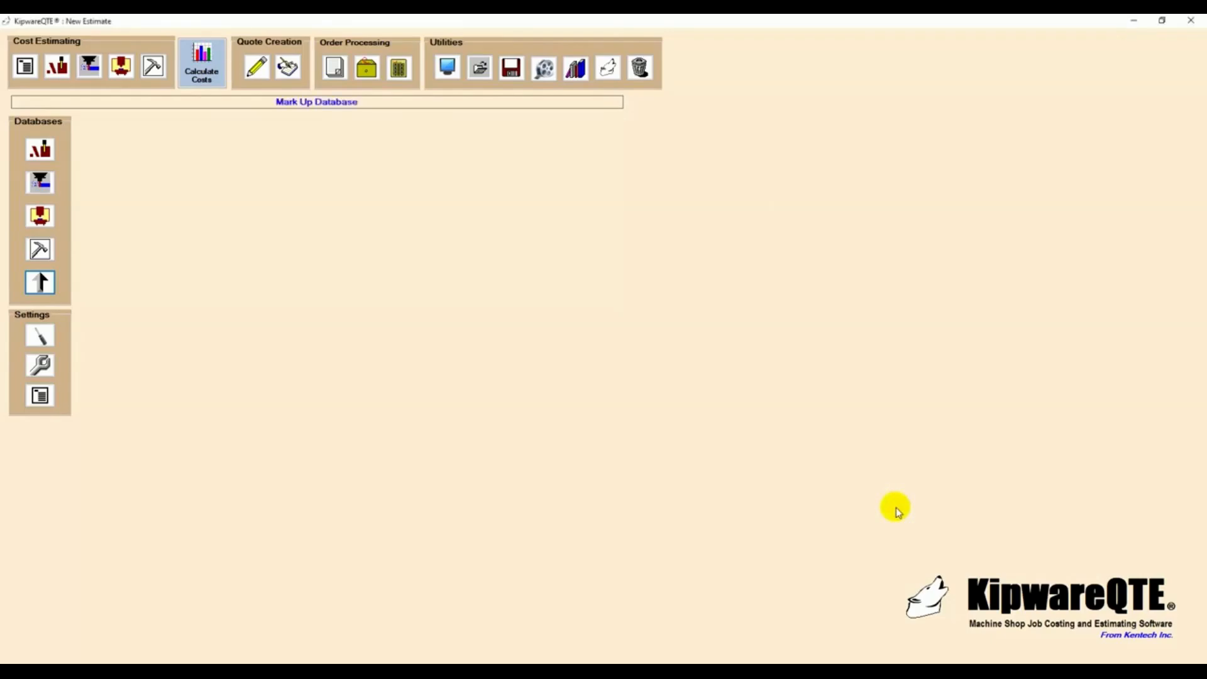
- Use 4140 - 8" x 12" Bar Stock for the material cost estimate and set the required workpiece length to 1.500 inches
left_click(63, 71)
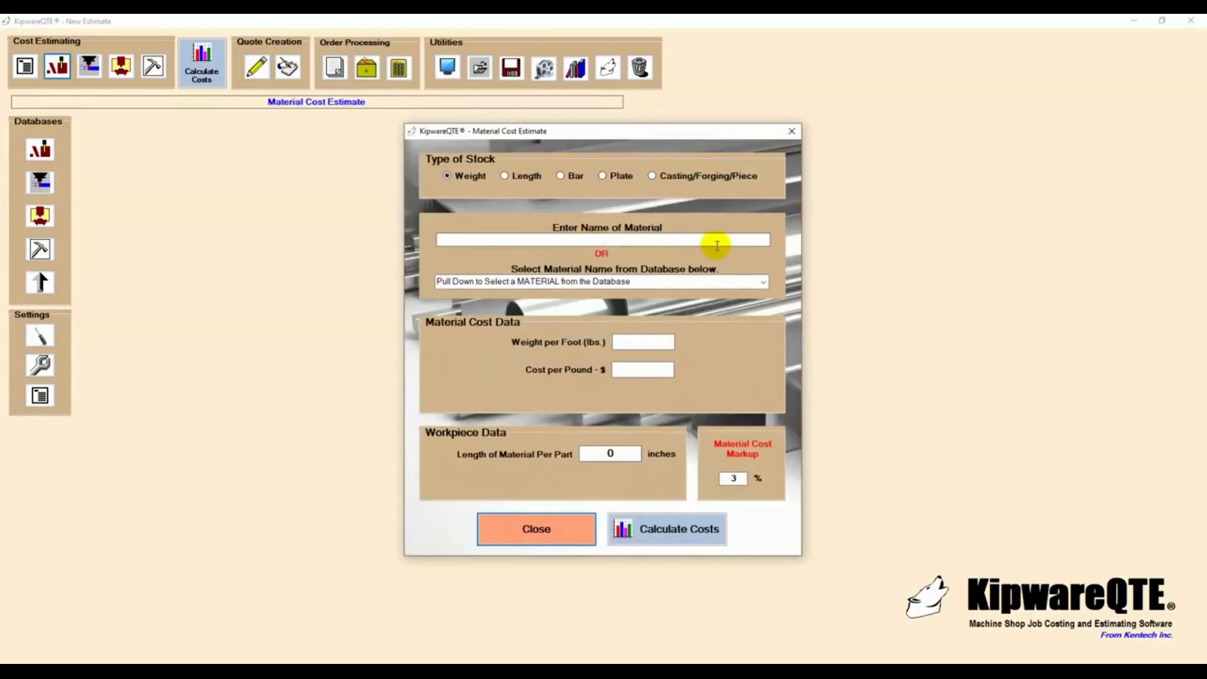
left_click(763, 281)
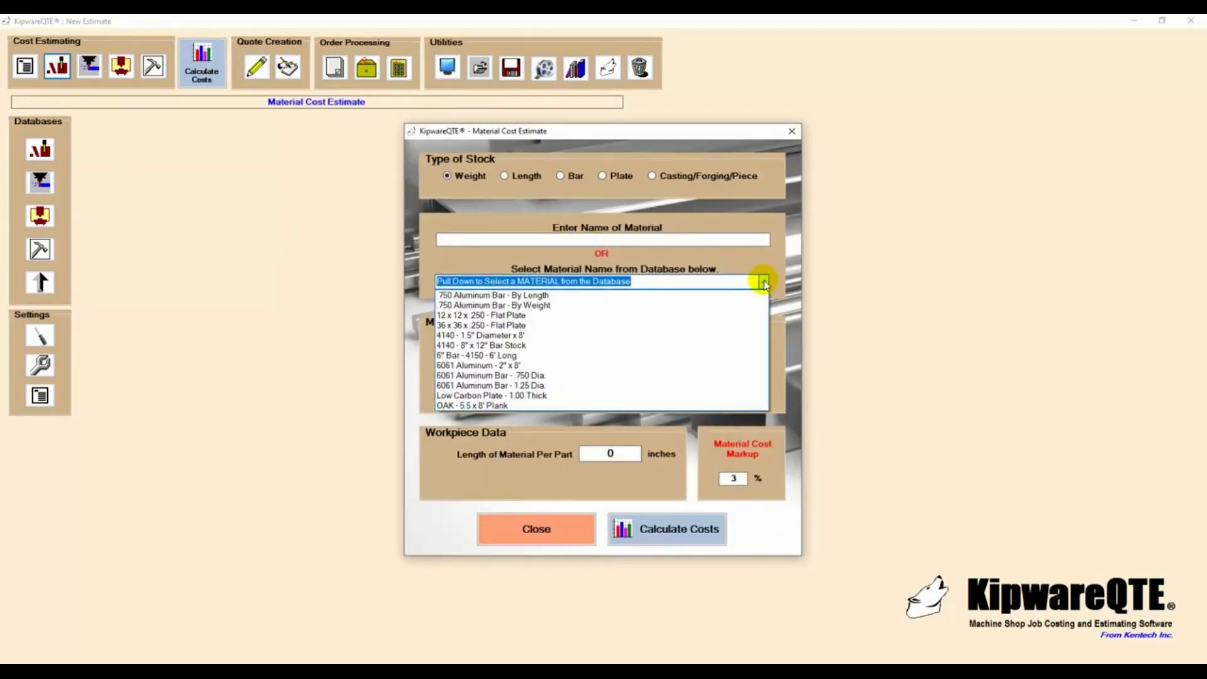
left_click(543, 346)
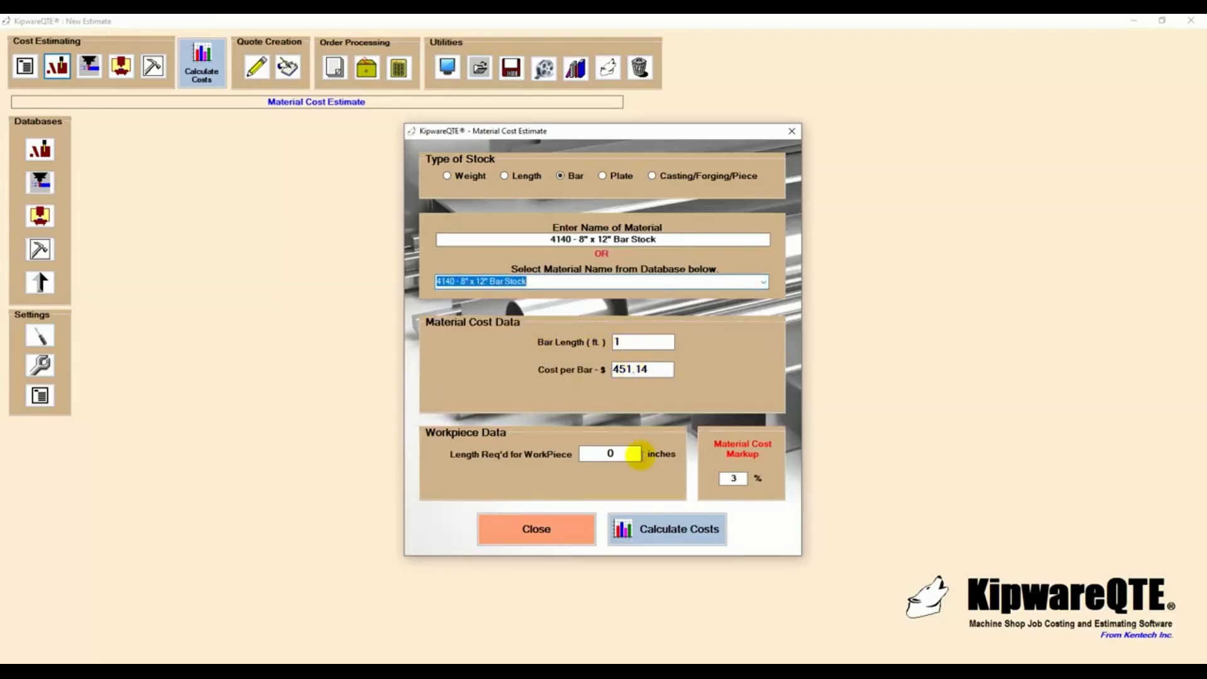
left_click(613, 453)
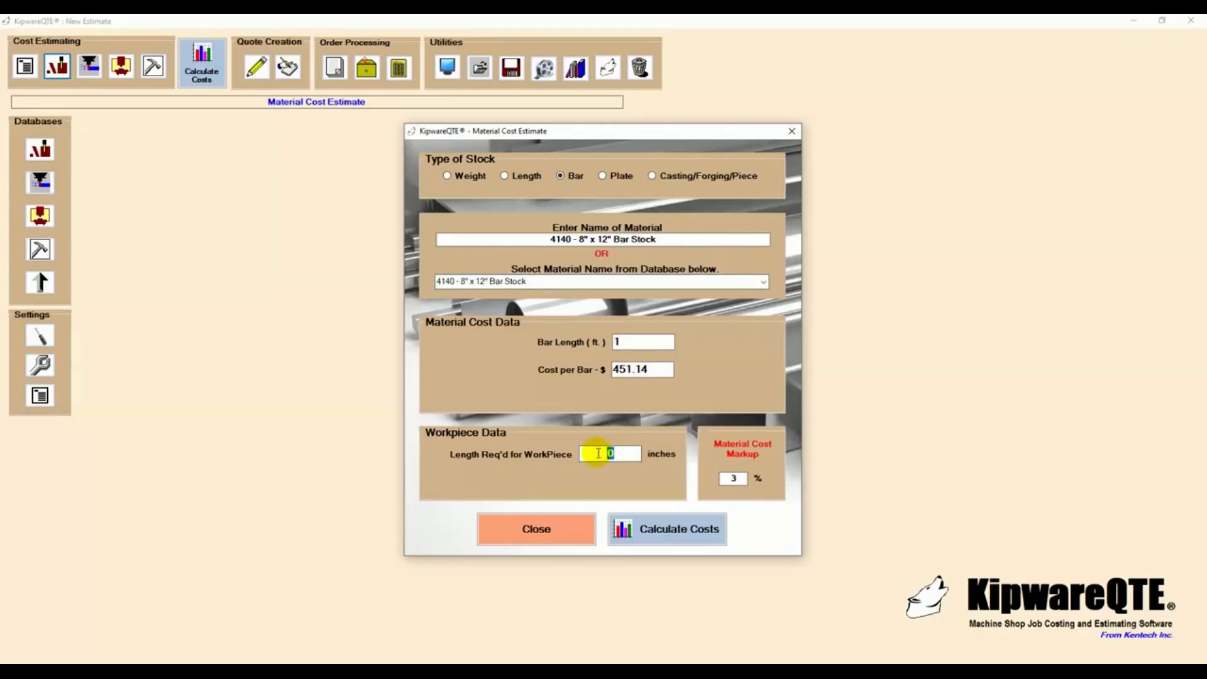
type("1.500")
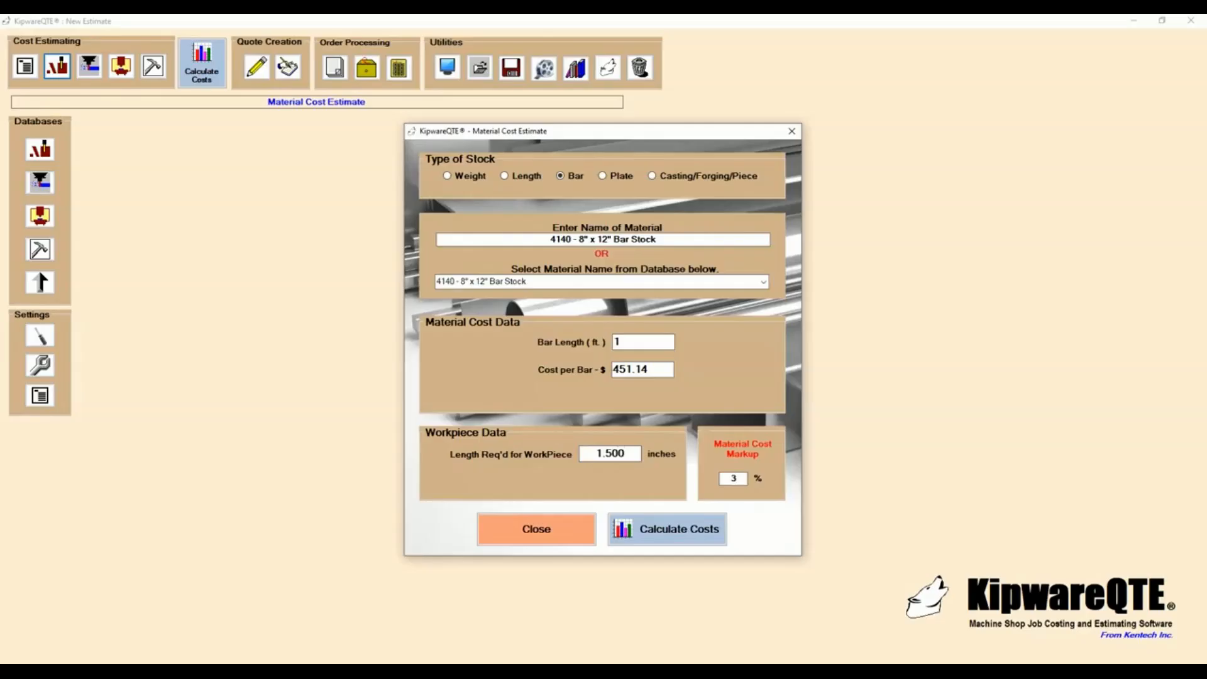
- Calculate the costs, examine the pieces per bar and material cost per part, and close the material estimate
left_click(625, 529)
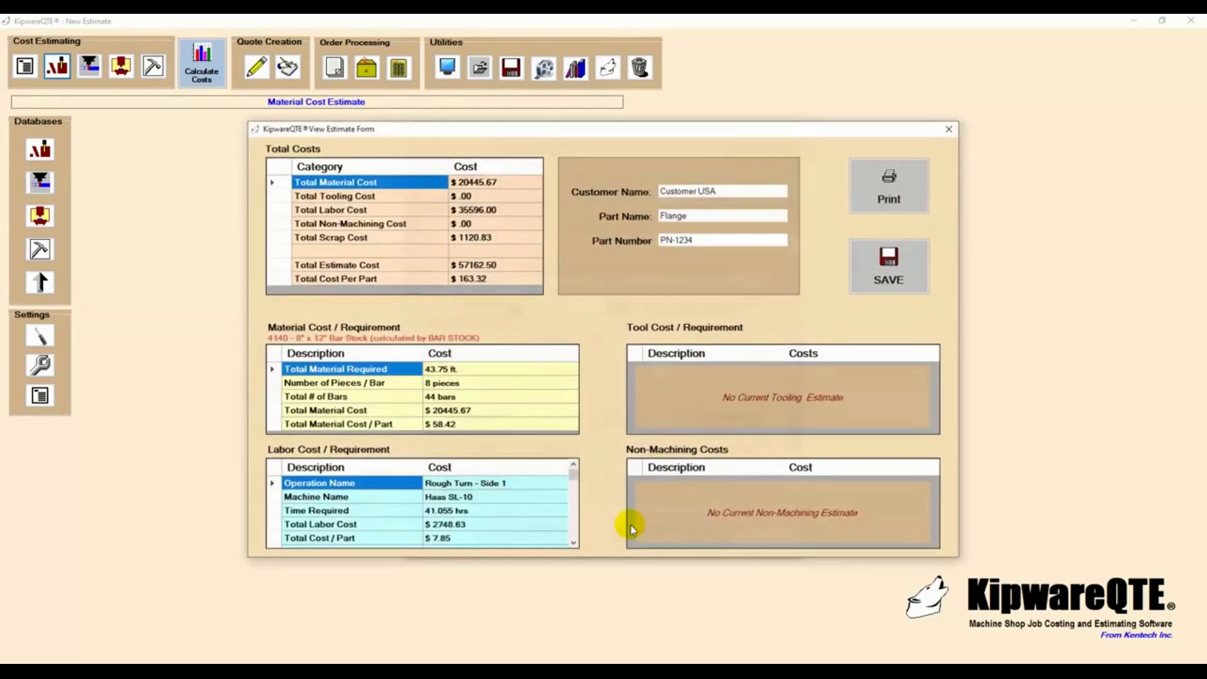
left_click(477, 400)
left_click(472, 383)
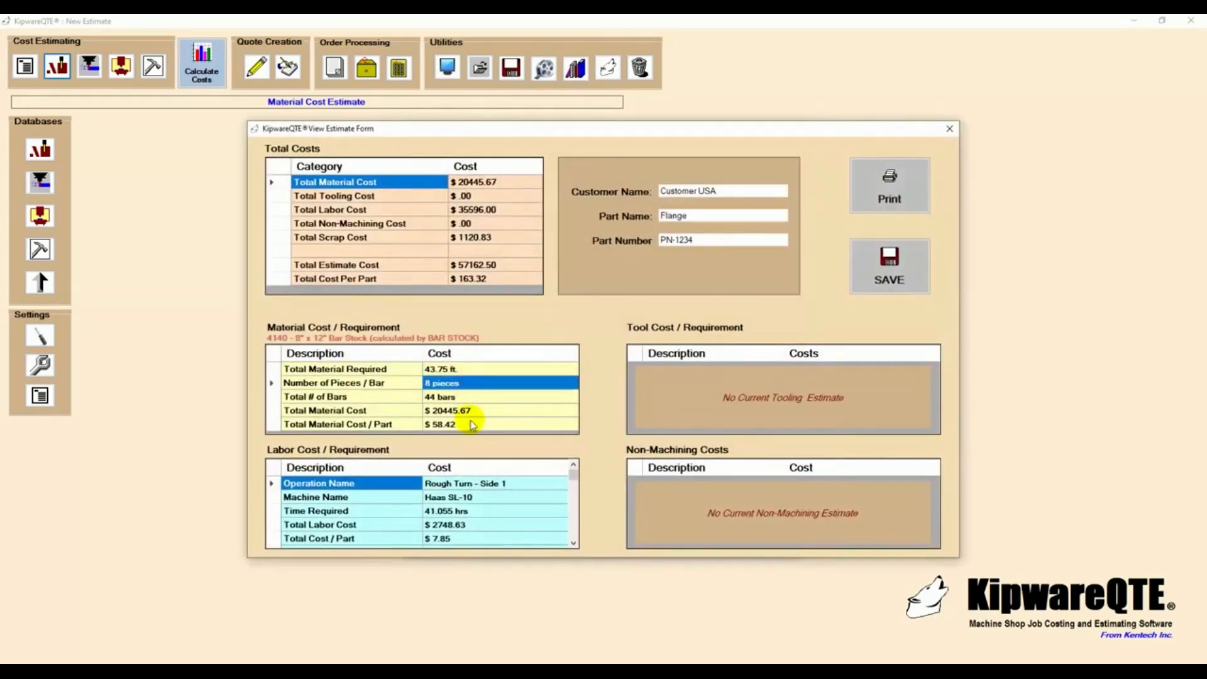
left_click(473, 423)
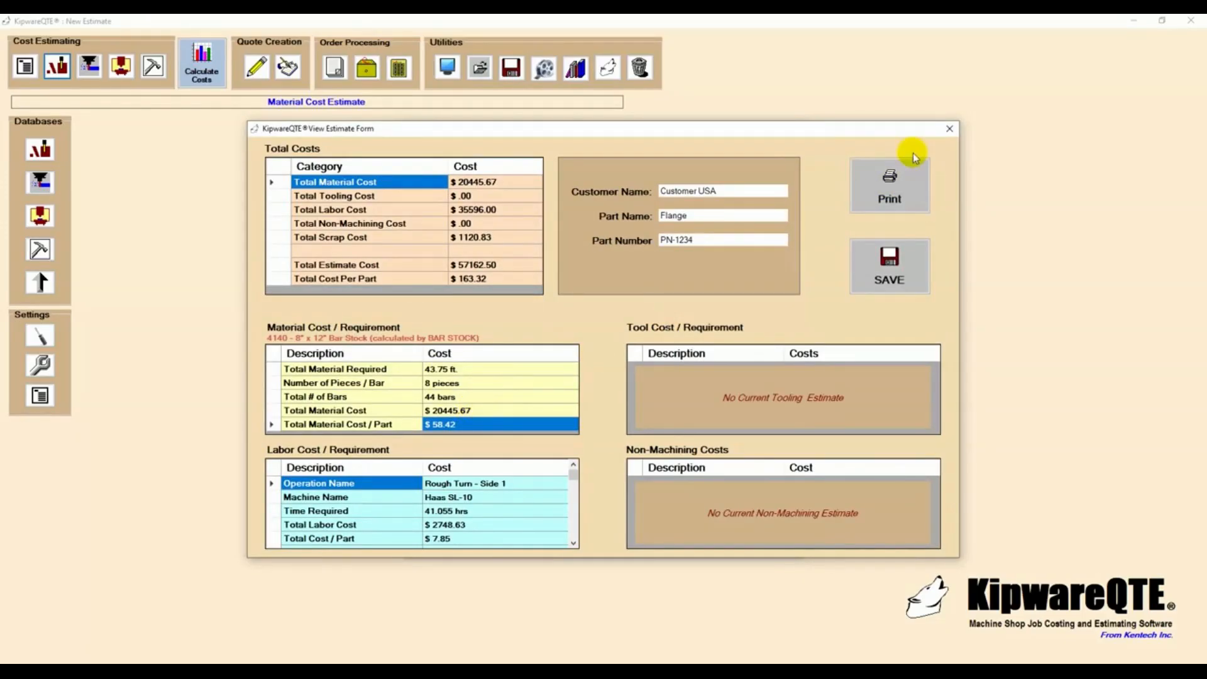
left_click(949, 128)
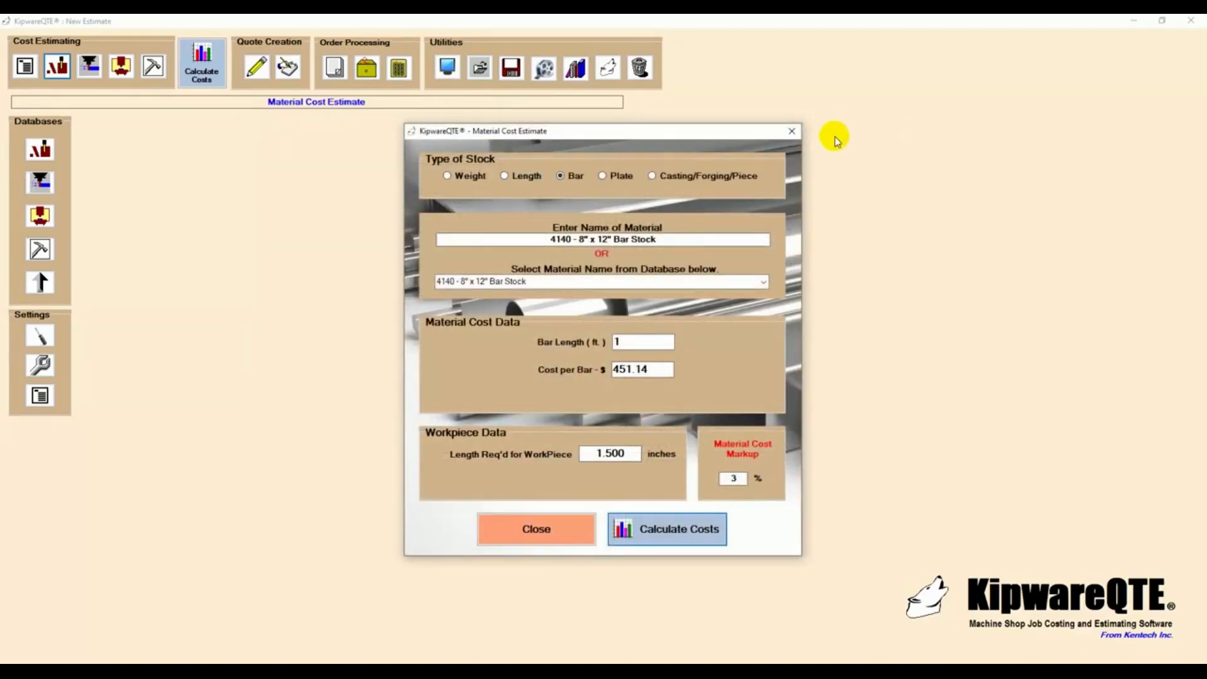
left_click(792, 131)
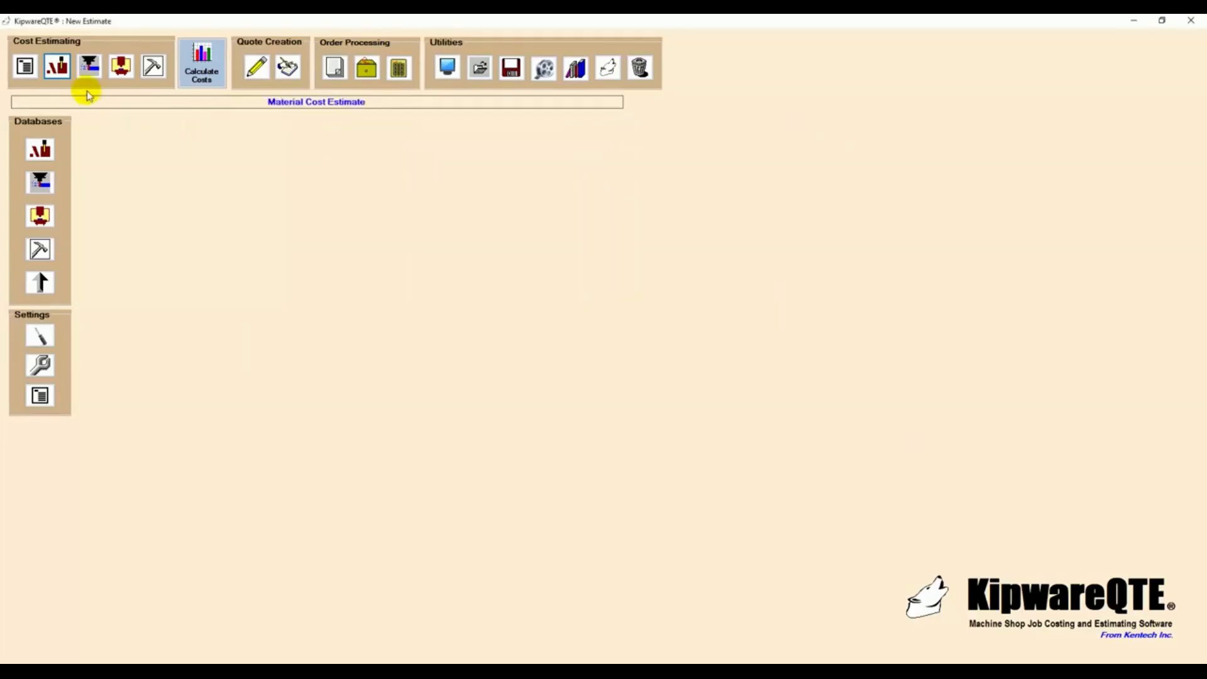
- Start the tooling cost estimate with the 80 Degree Diamond - KC-810 as tool 1 and set its tool life to 50 pieces
left_click(90, 65)
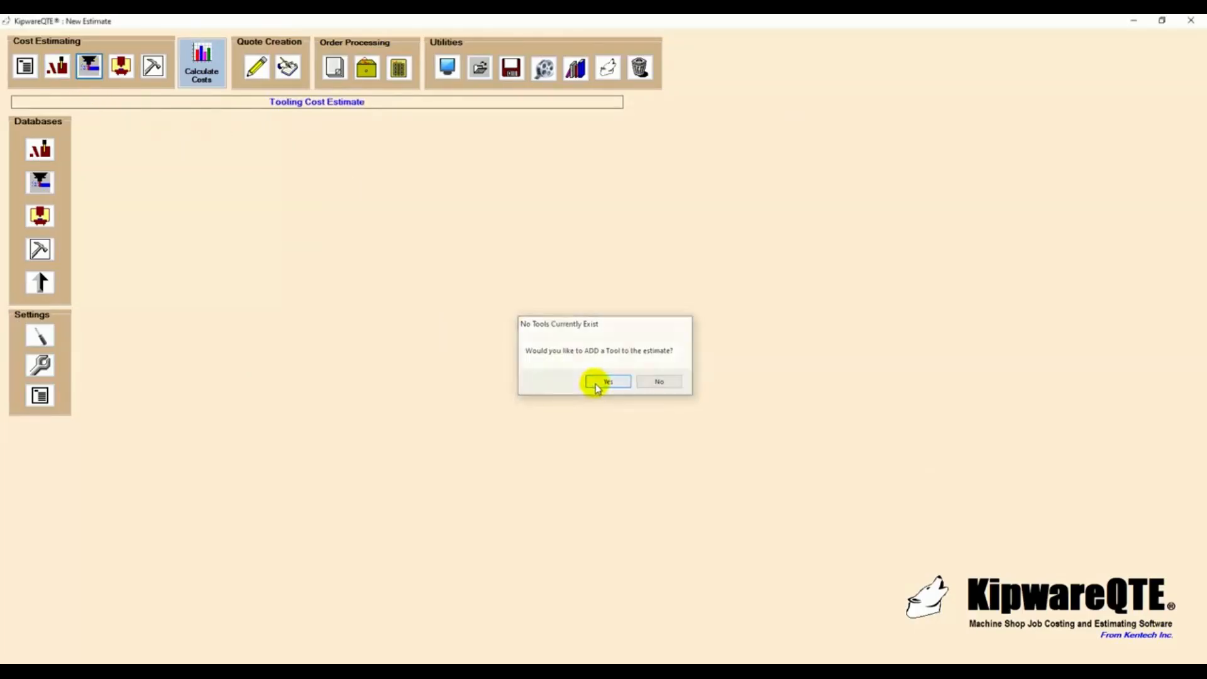
left_click(594, 383)
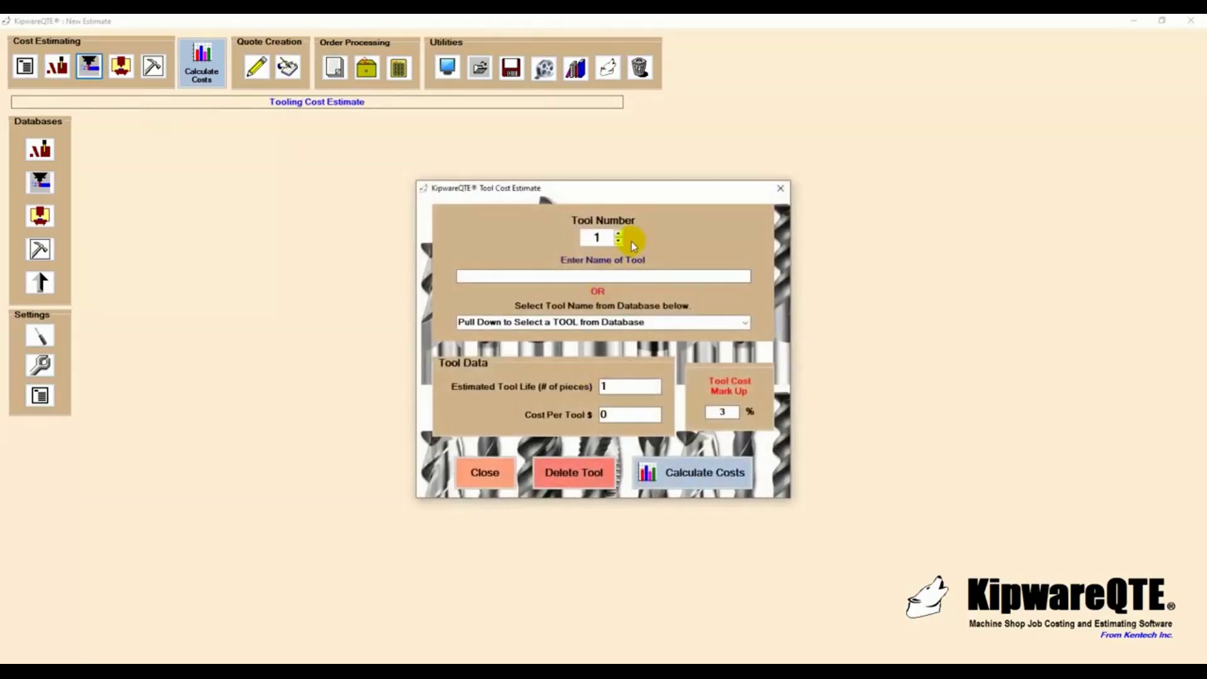
left_click(744, 323)
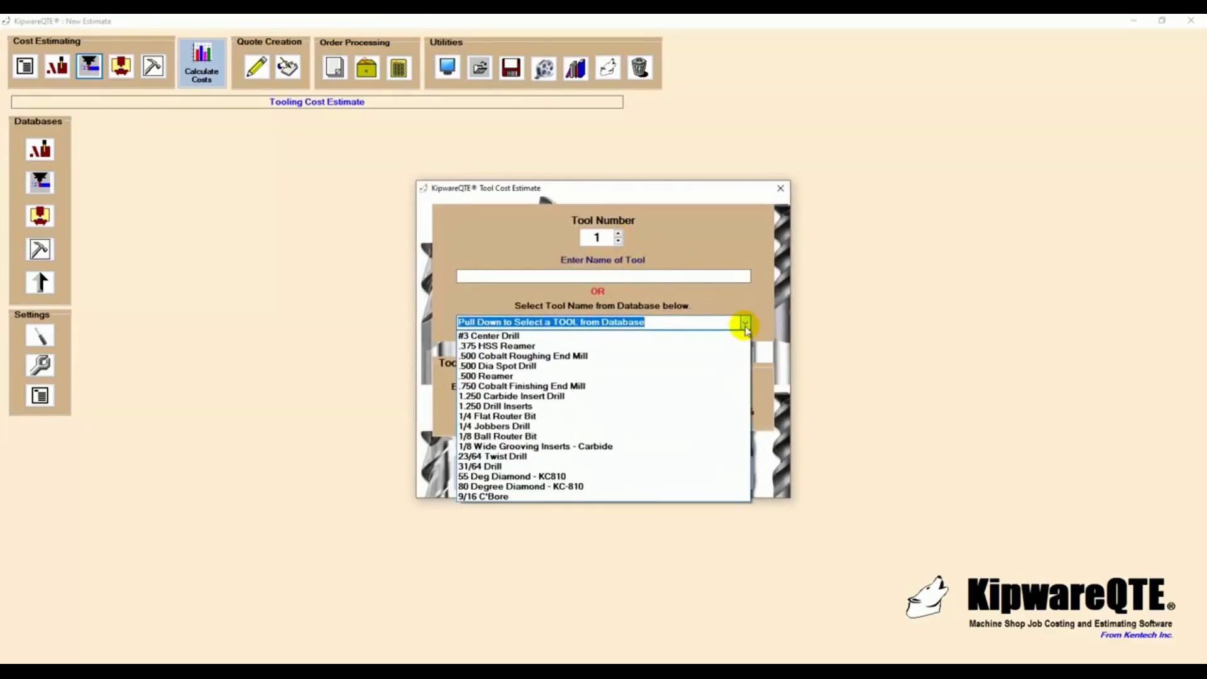
left_click(575, 485)
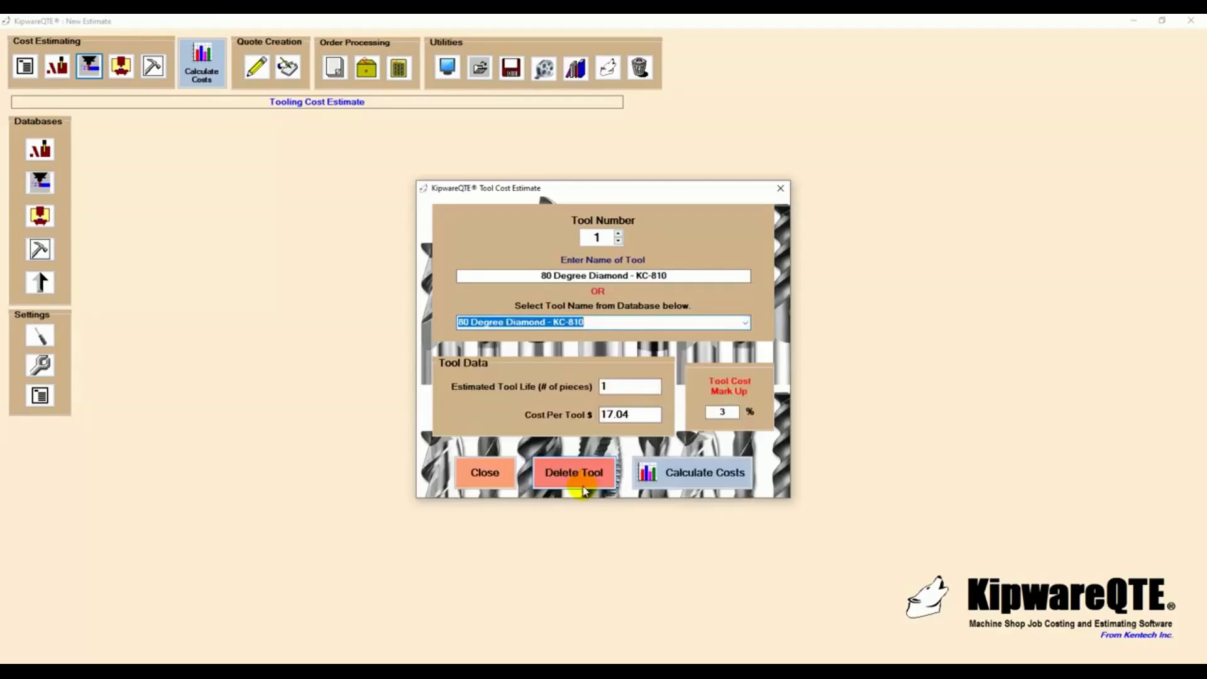
left_click(614, 387)
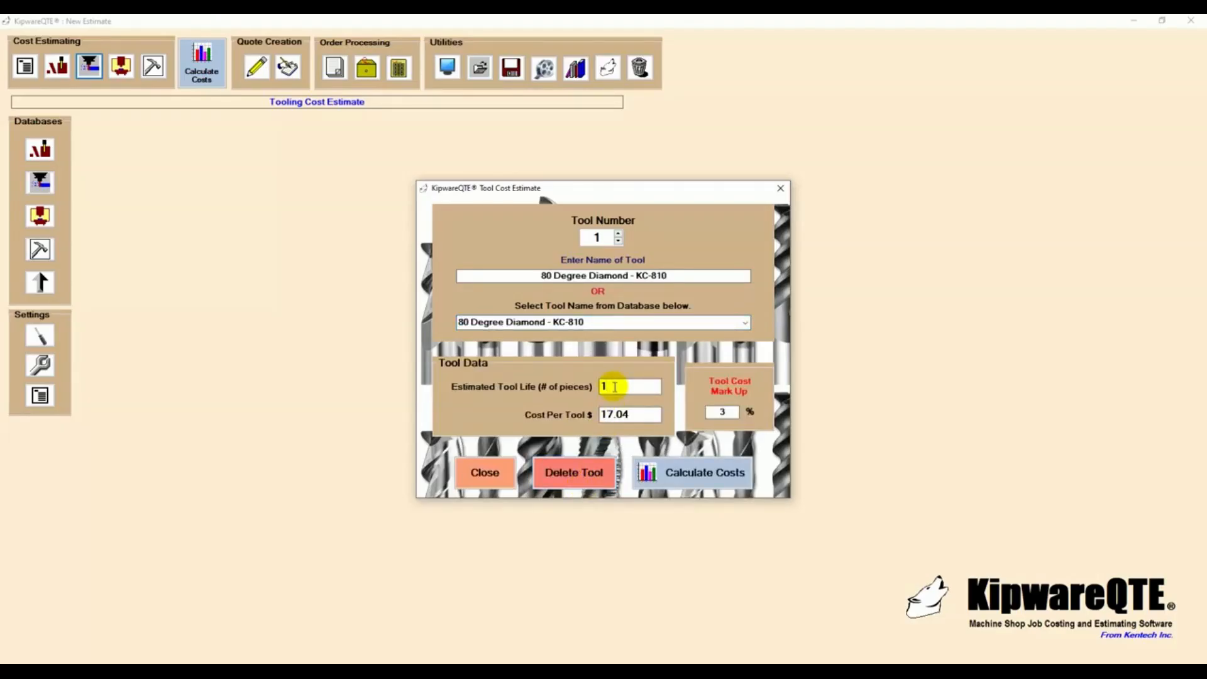
left_click_drag(614, 387, 573, 391)
type("50")
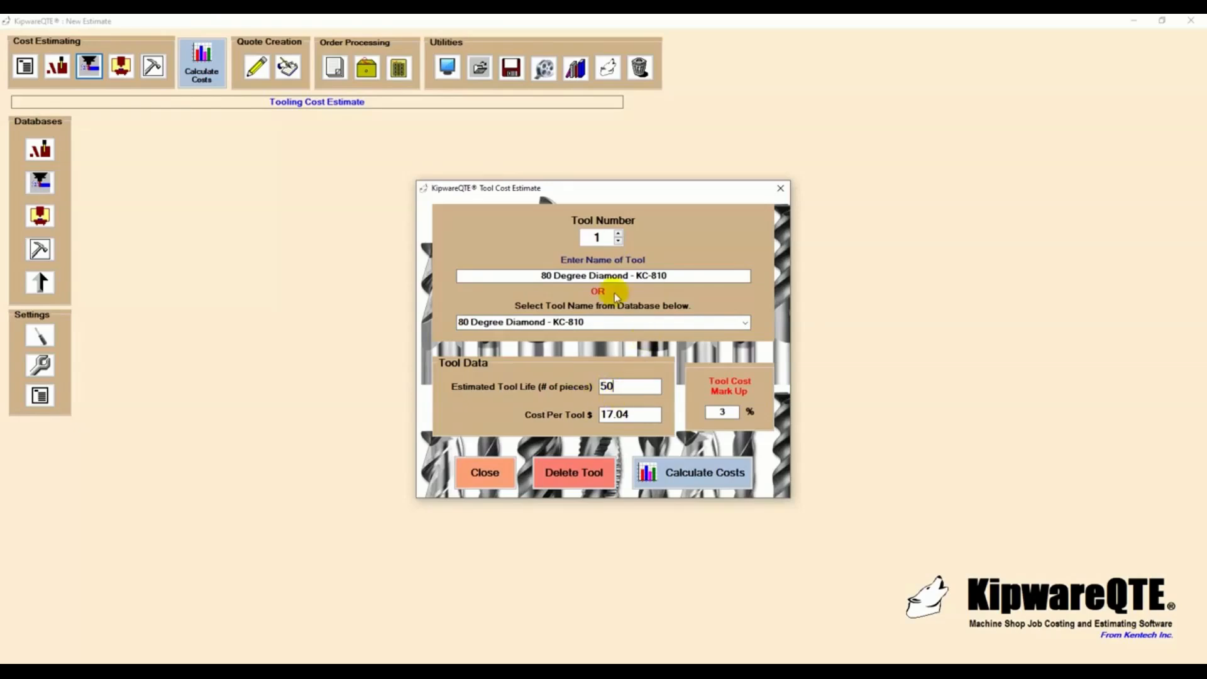
- Add the 55 Deg Diamond - KC810 from the database as tool 2 with an estimated tool life of 75 pieces
left_click(619, 234)
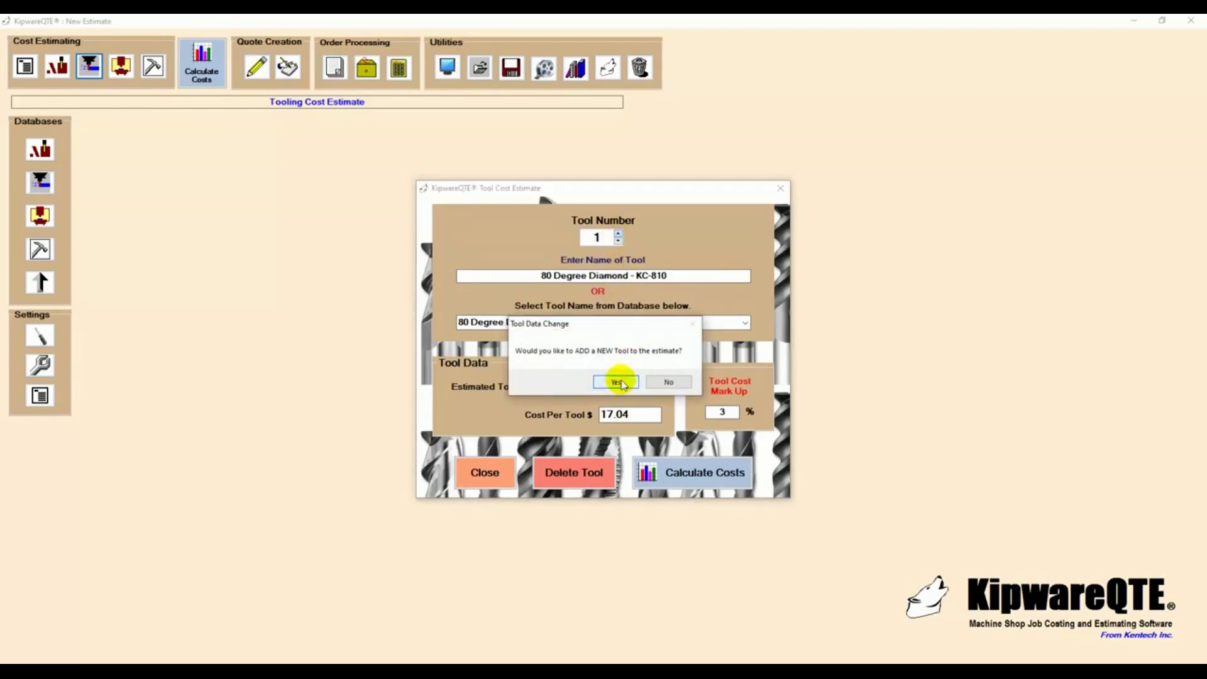
left_click(616, 381)
left_click(745, 322)
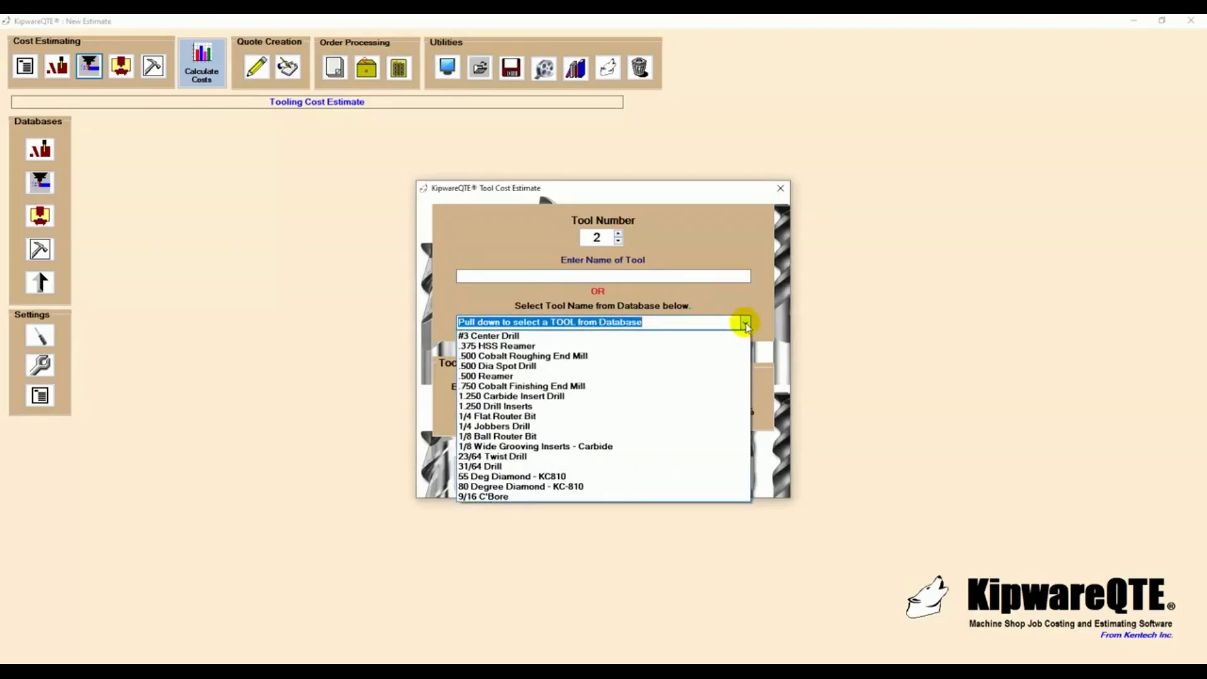
left_click(562, 476)
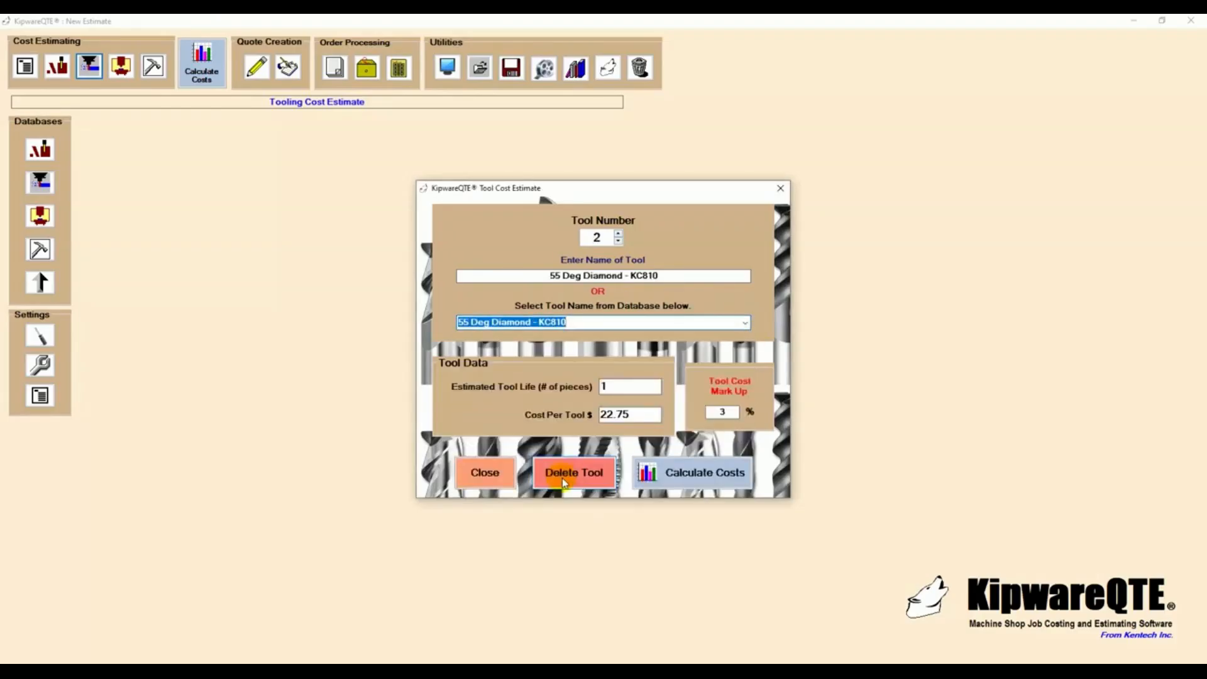
key("Tab")
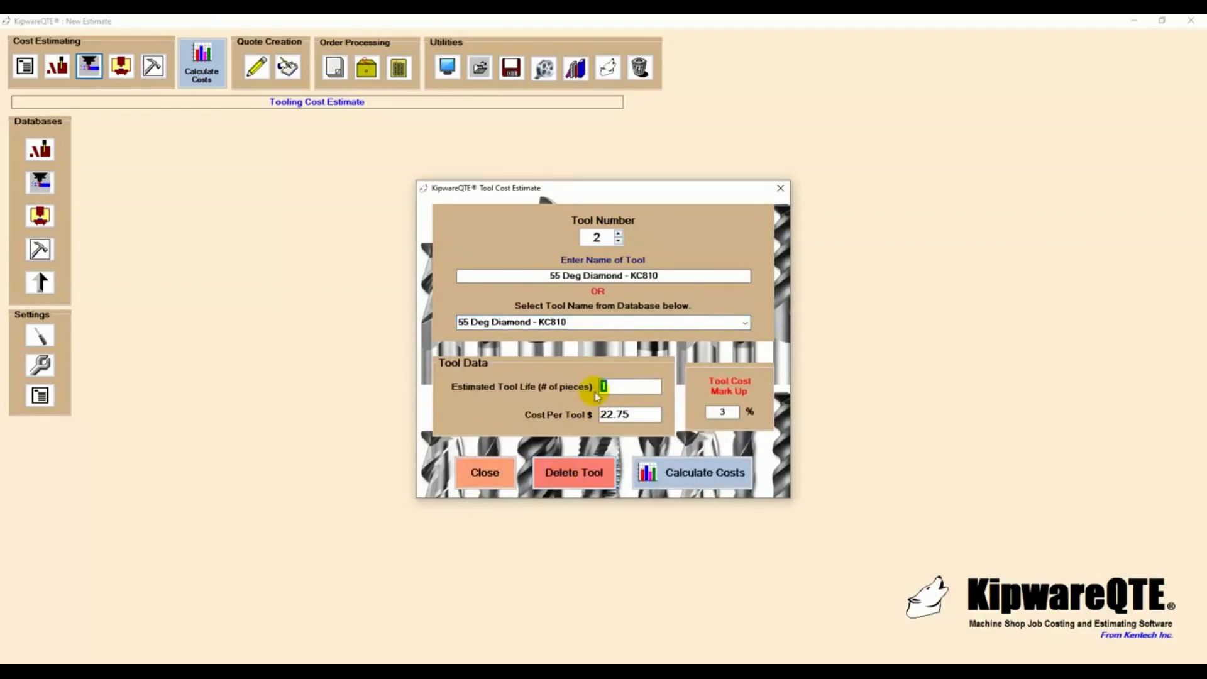
type("75")
- Add the #3 Center Drill from the database as tool 3 with an estimated tool life of 75 pieces
left_click(619, 236)
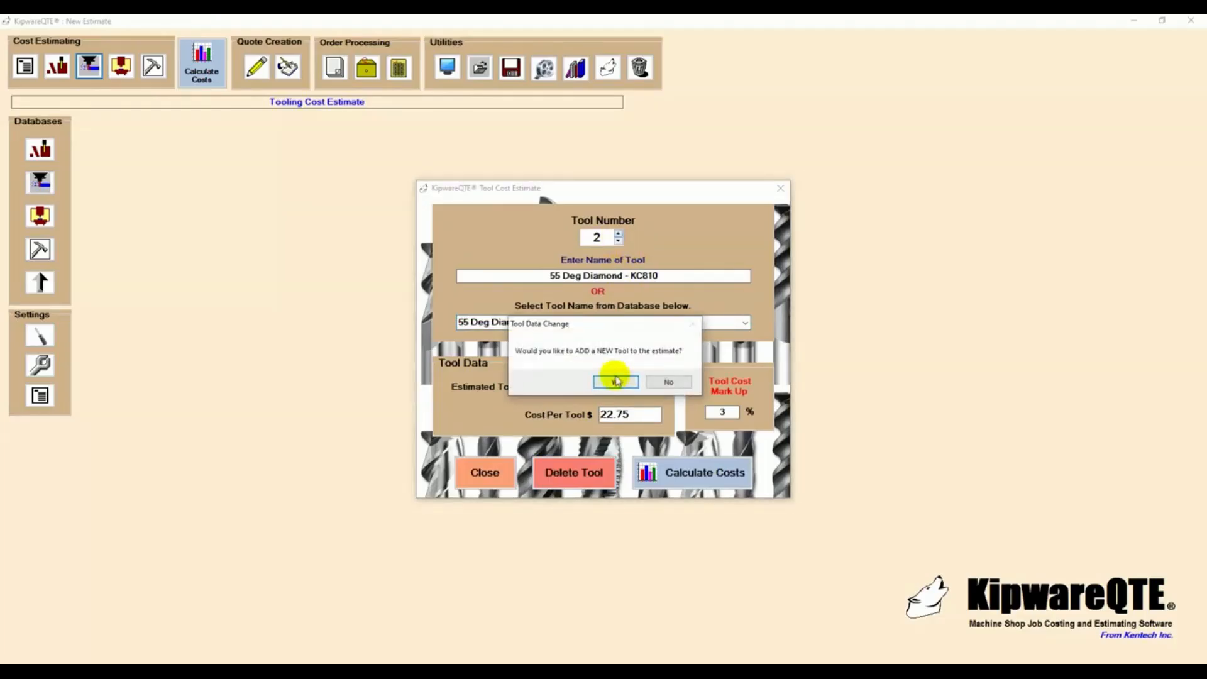
left_click(615, 378)
left_click(744, 323)
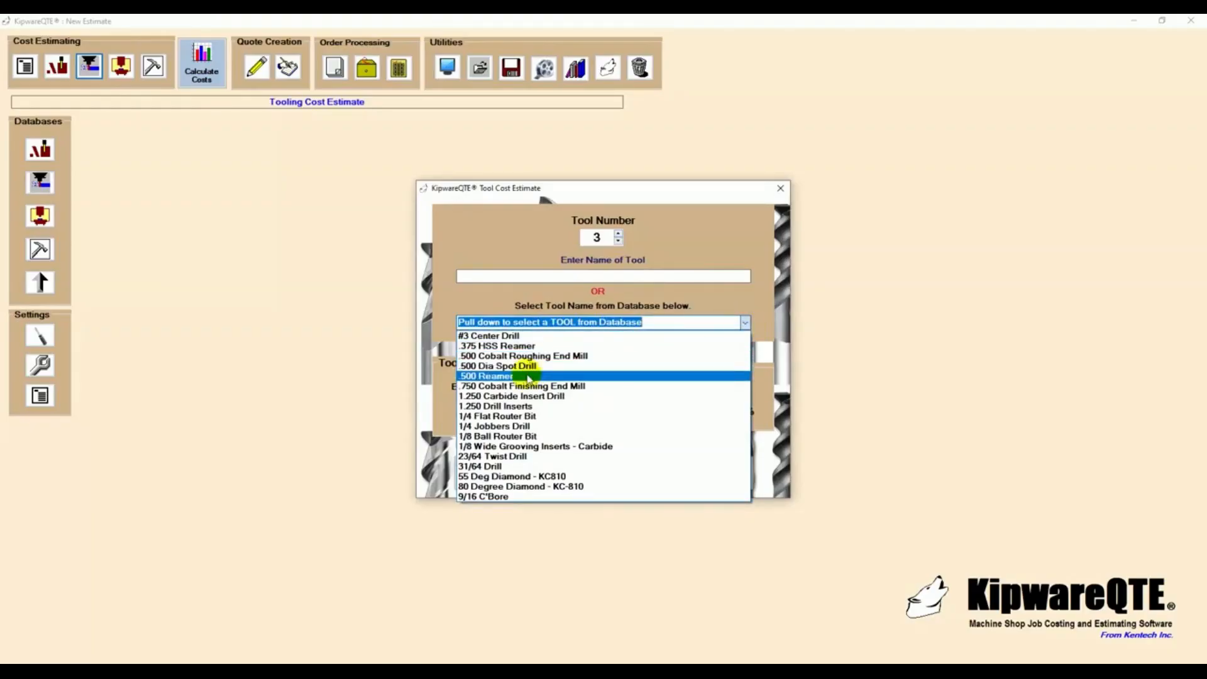
left_click(521, 337)
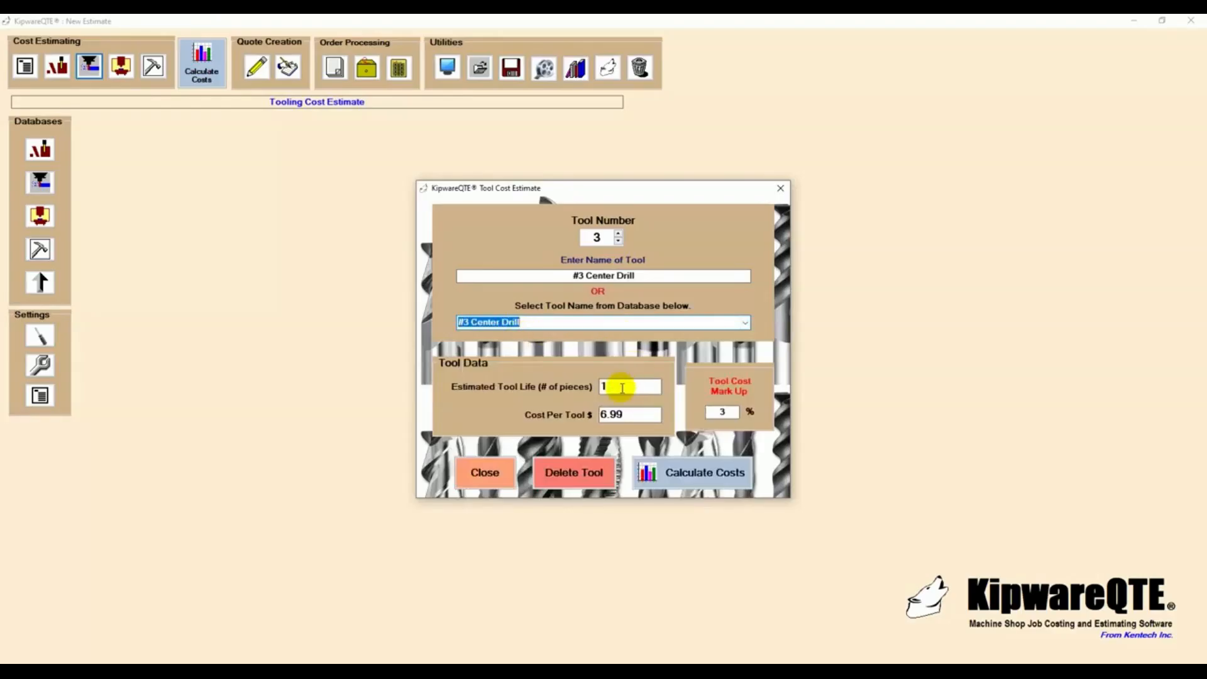
left_click(621, 387)
left_click_drag(621, 387, 580, 390)
type("75")
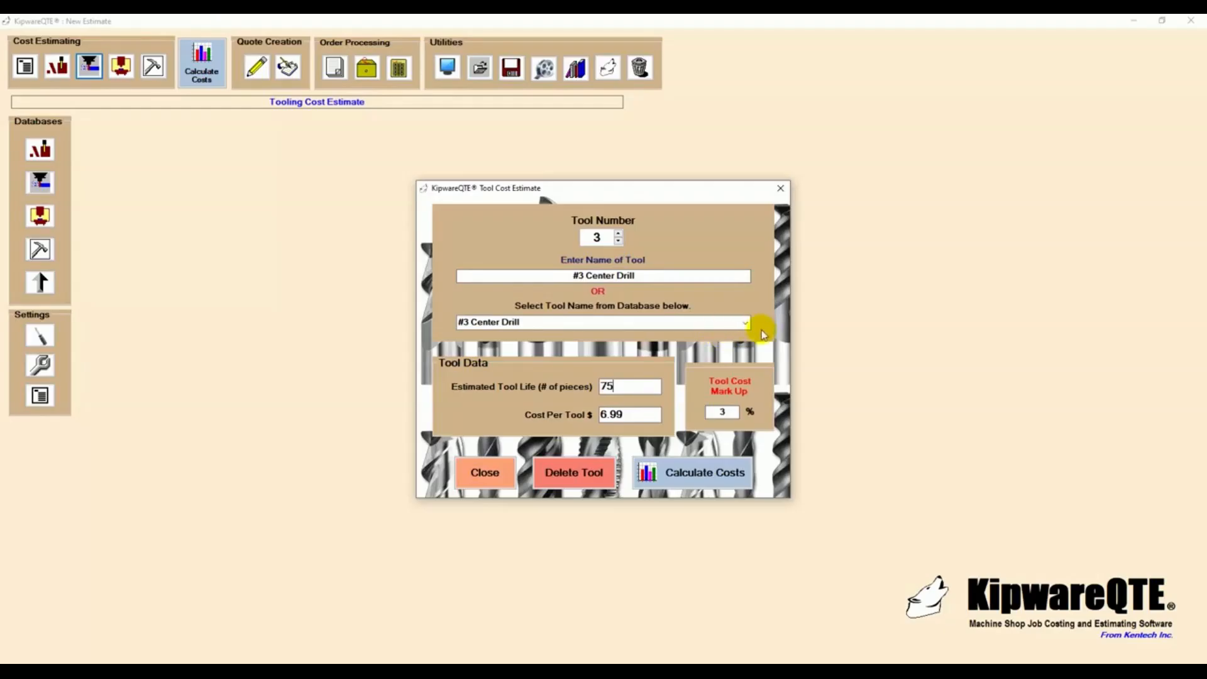
- Add the 23/64 Twist Drill from the database as tool 4 with an estimated tool life of 50 pieces
left_click(619, 234)
left_click(614, 382)
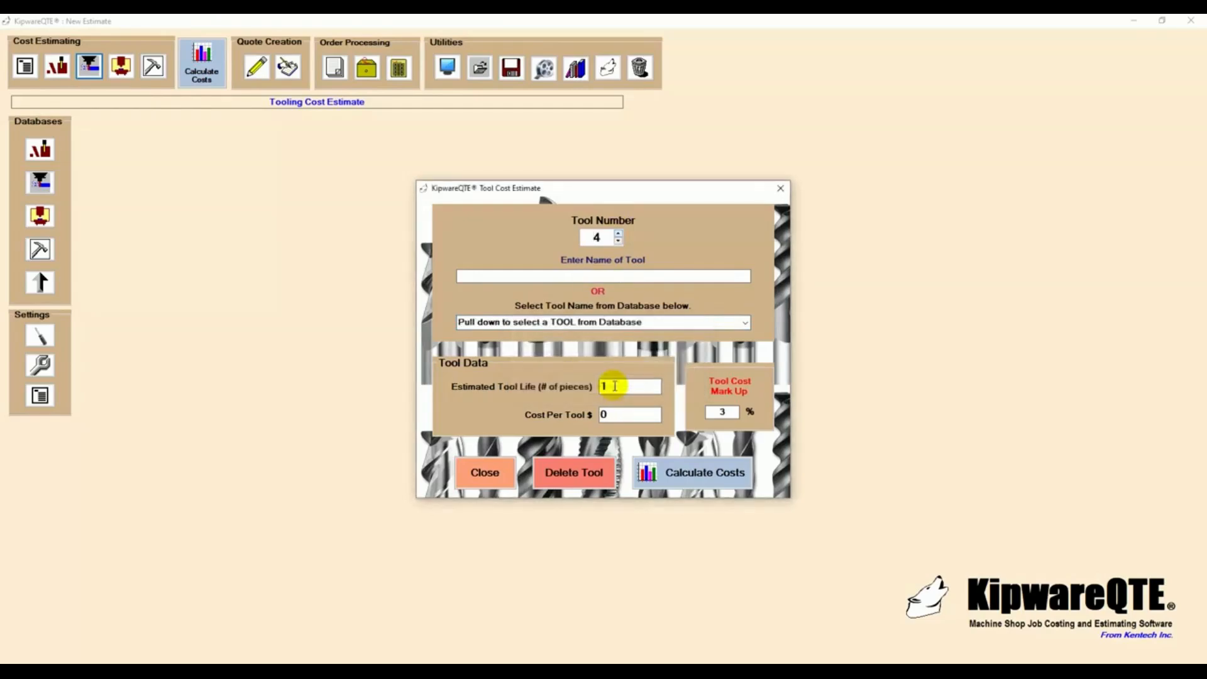
left_click(744, 323)
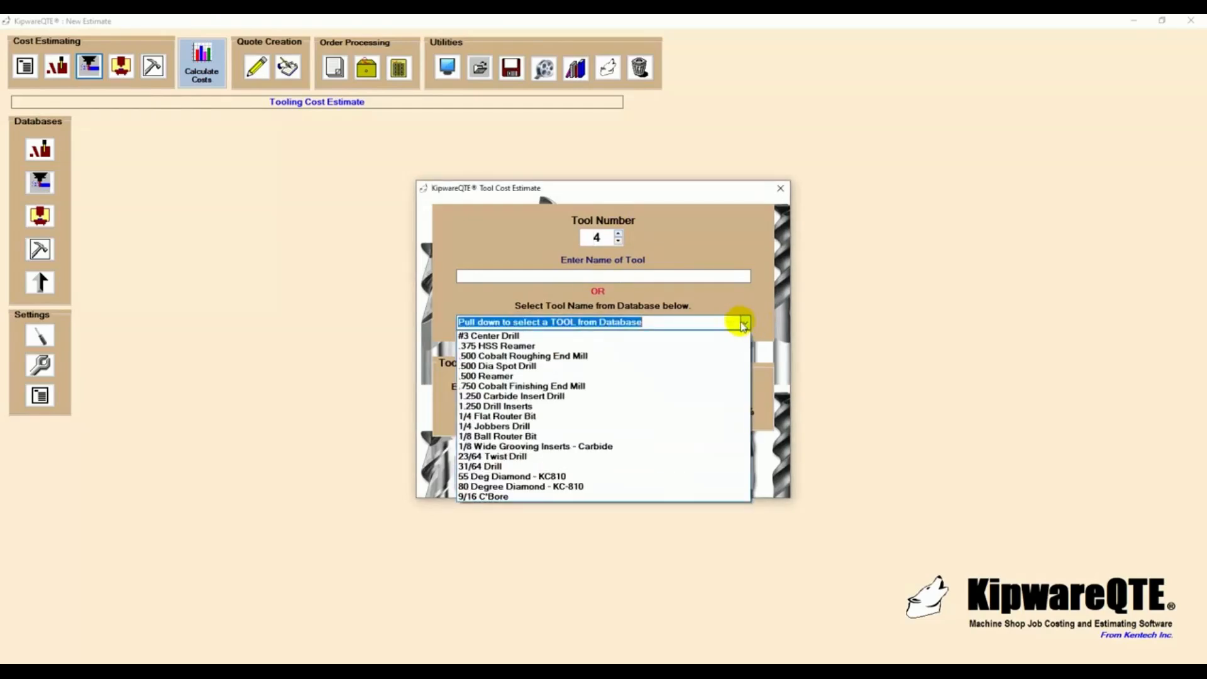
left_click(509, 457)
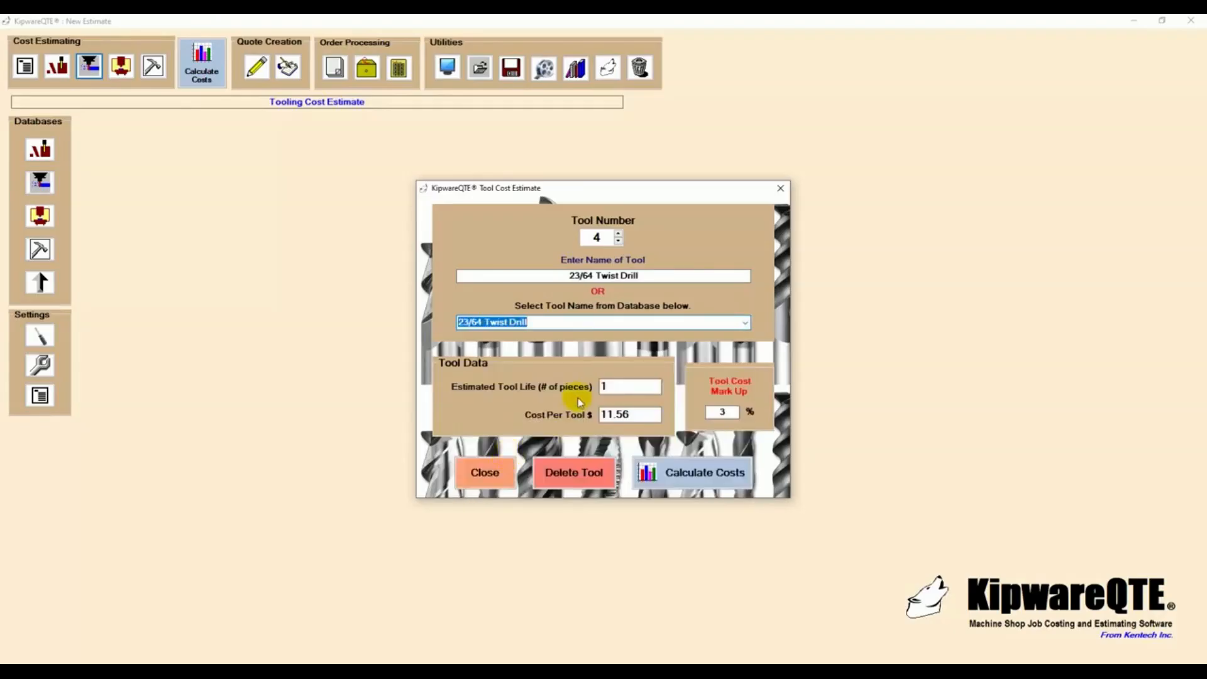
left_click(605, 386)
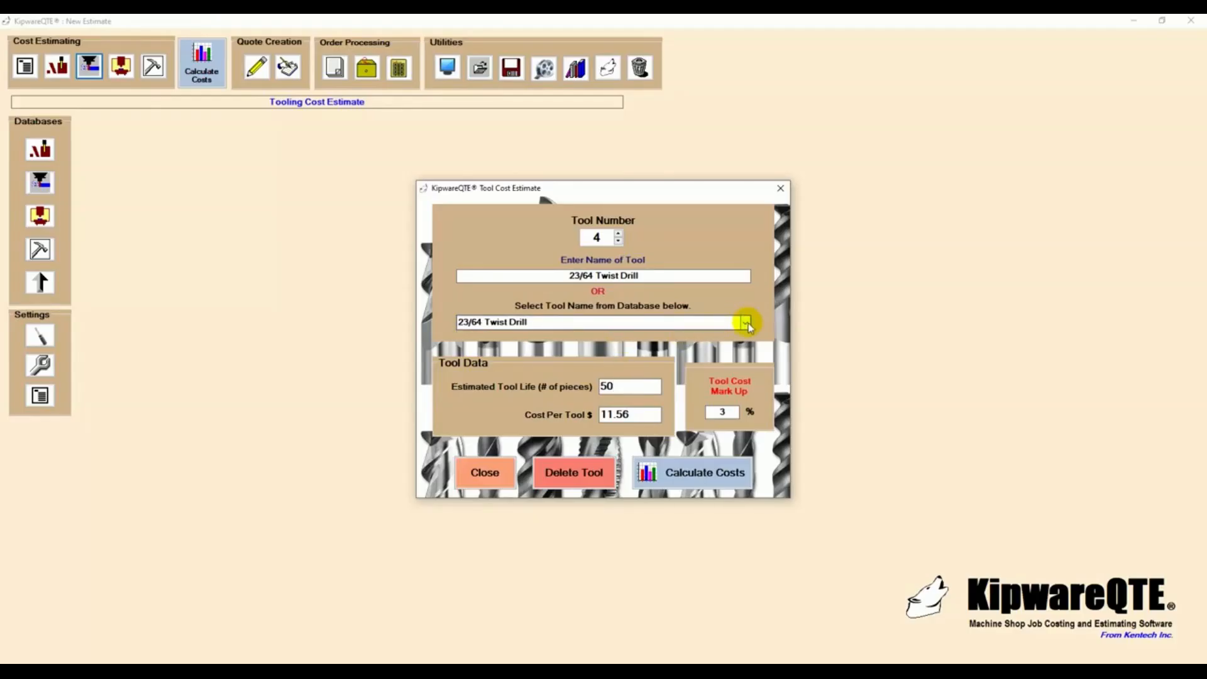
left_click(746, 323)
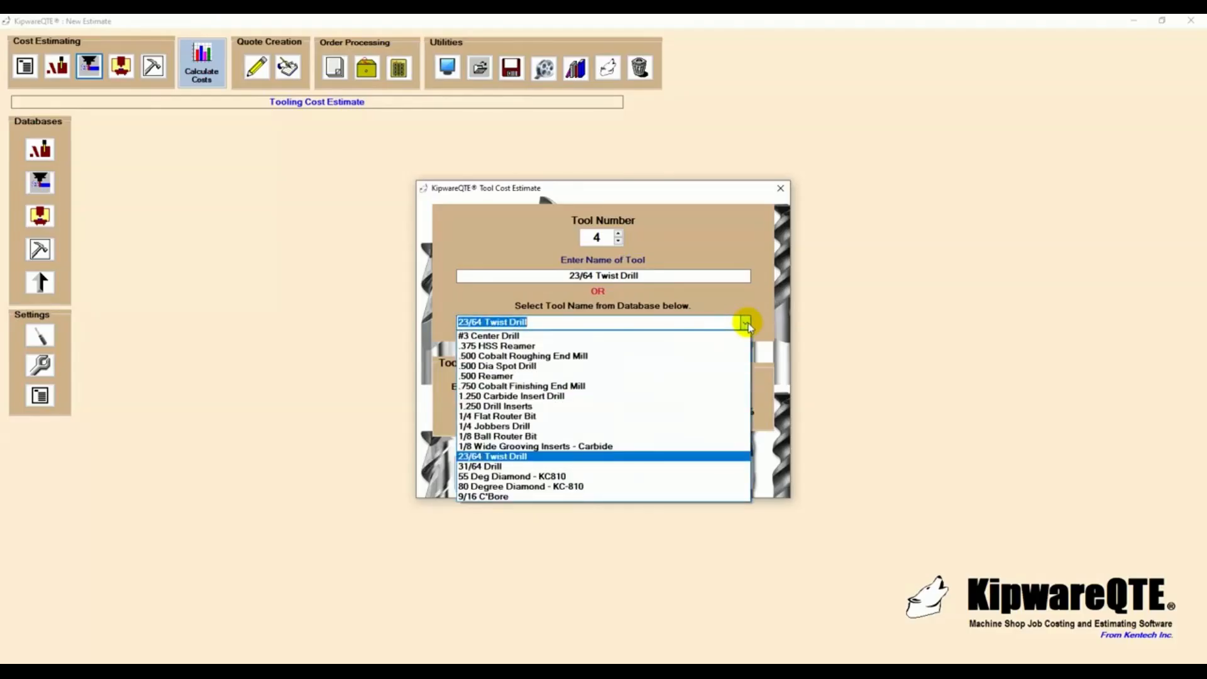
left_click(746, 323)
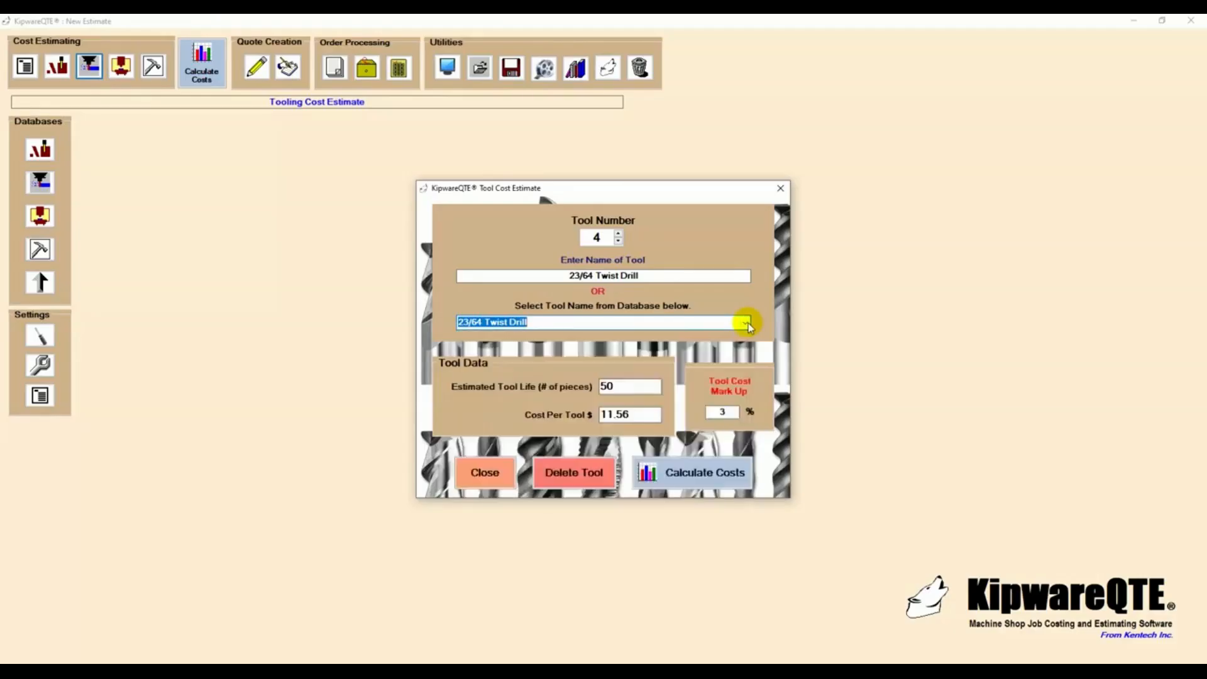
- Add the .375 HSS Reamer from the database as tool 5 with an estimated tool life of 75 pieces
left_click(617, 234)
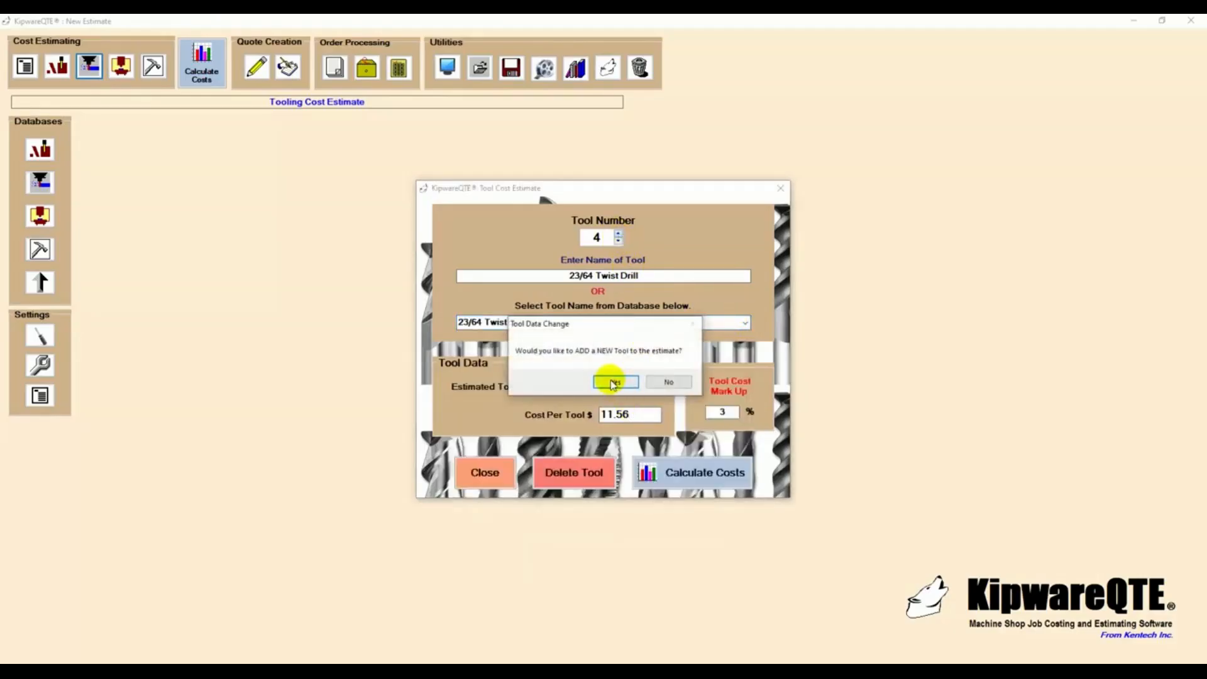
left_click(614, 380)
left_click(745, 323)
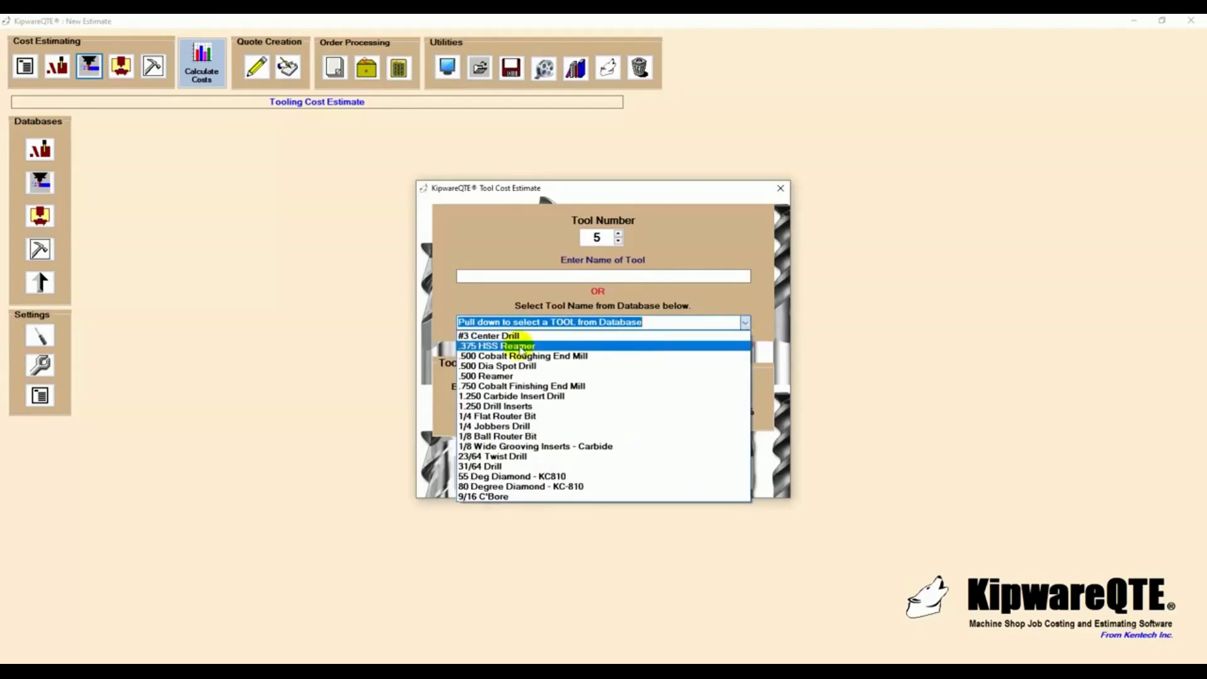
left_click(520, 347)
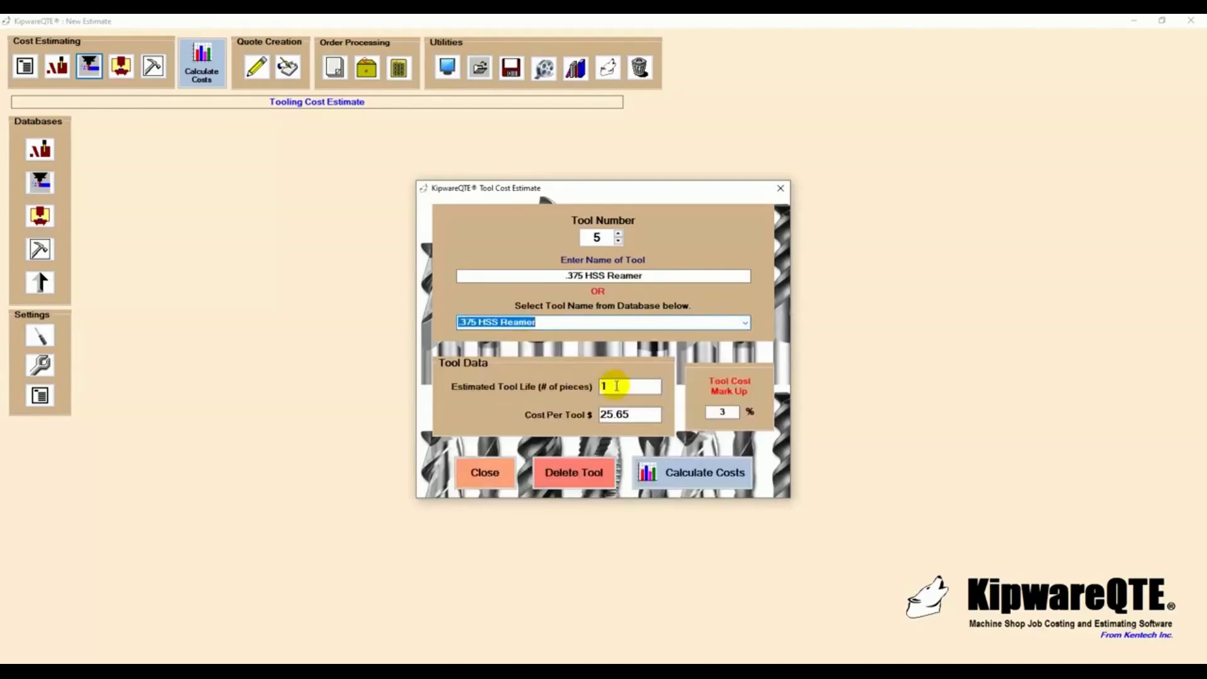
left_click(617, 386)
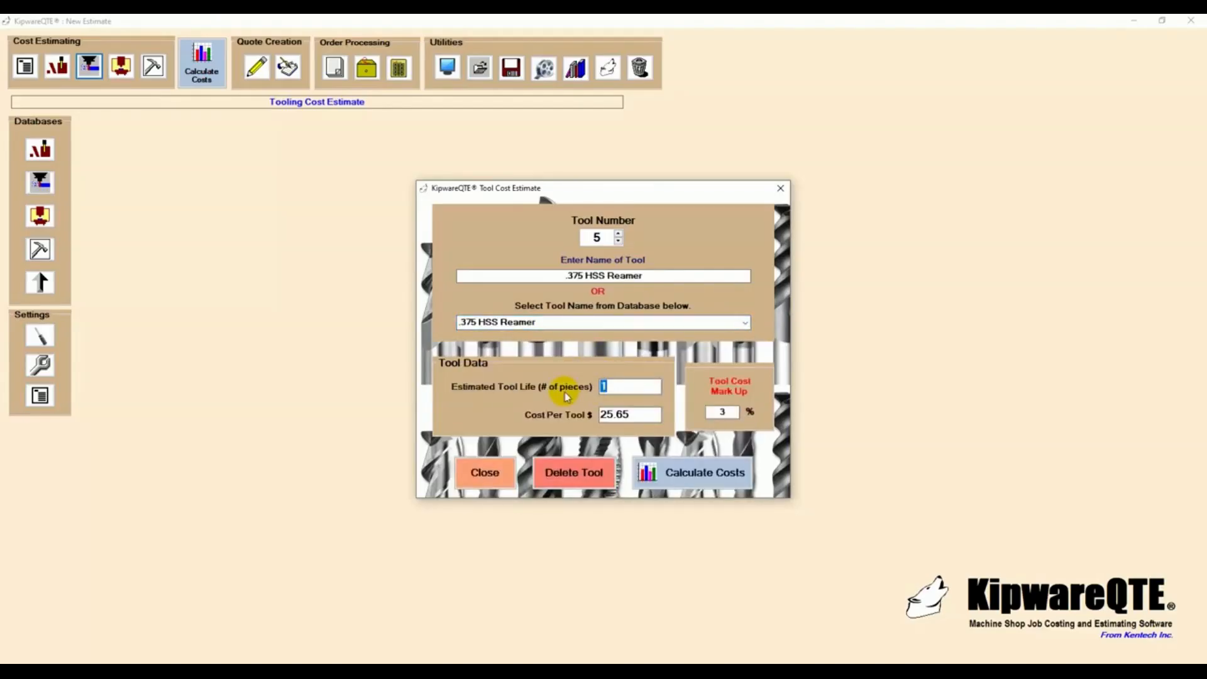
type("75")
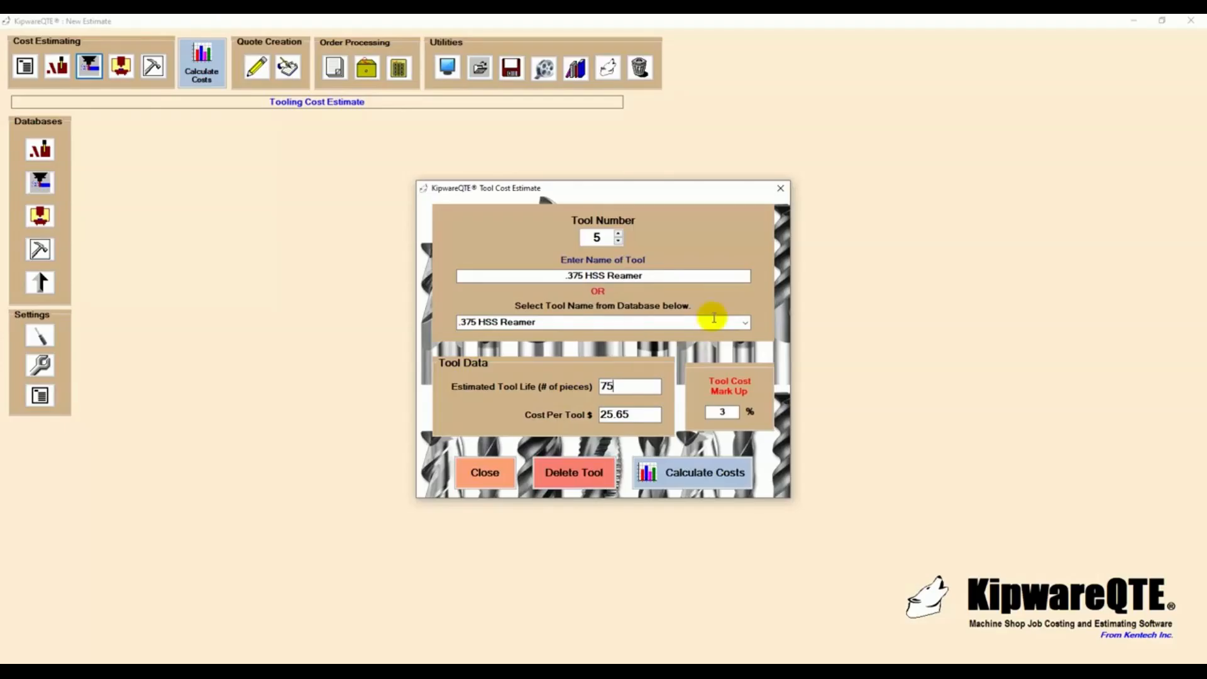
- Add the .500 Cobalt Roughing End Mill from the database as tool 6 with an estimated tool life of 50 pieces
left_click(619, 235)
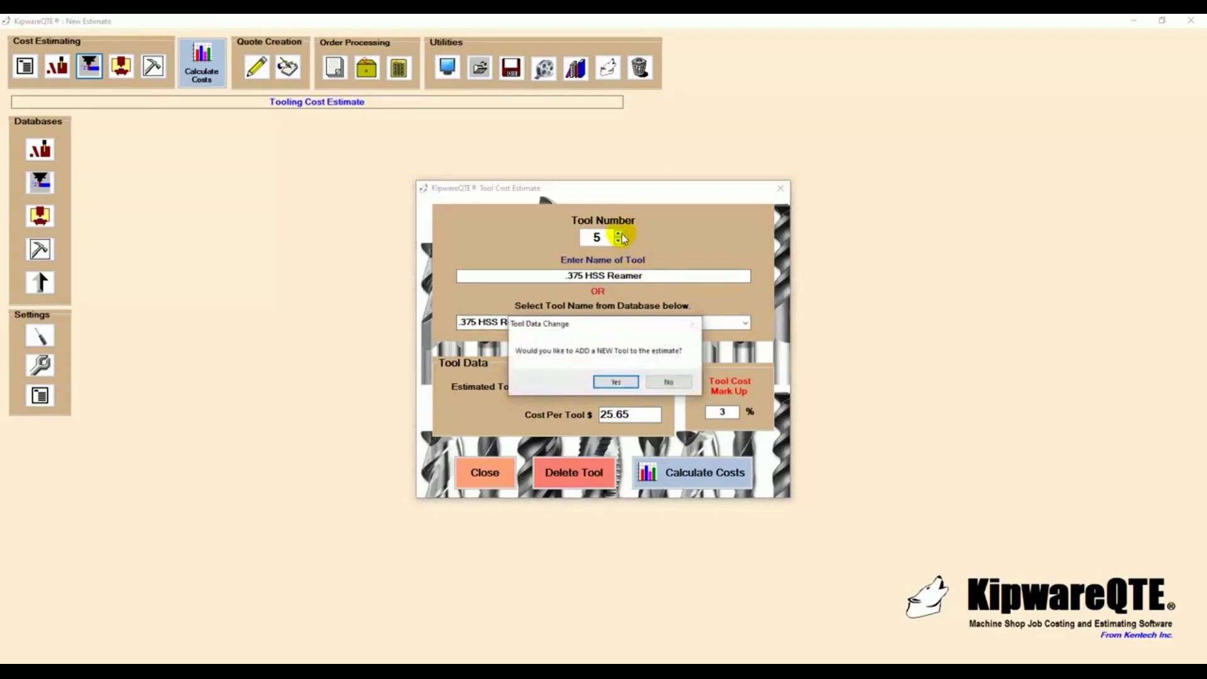
left_click(620, 382)
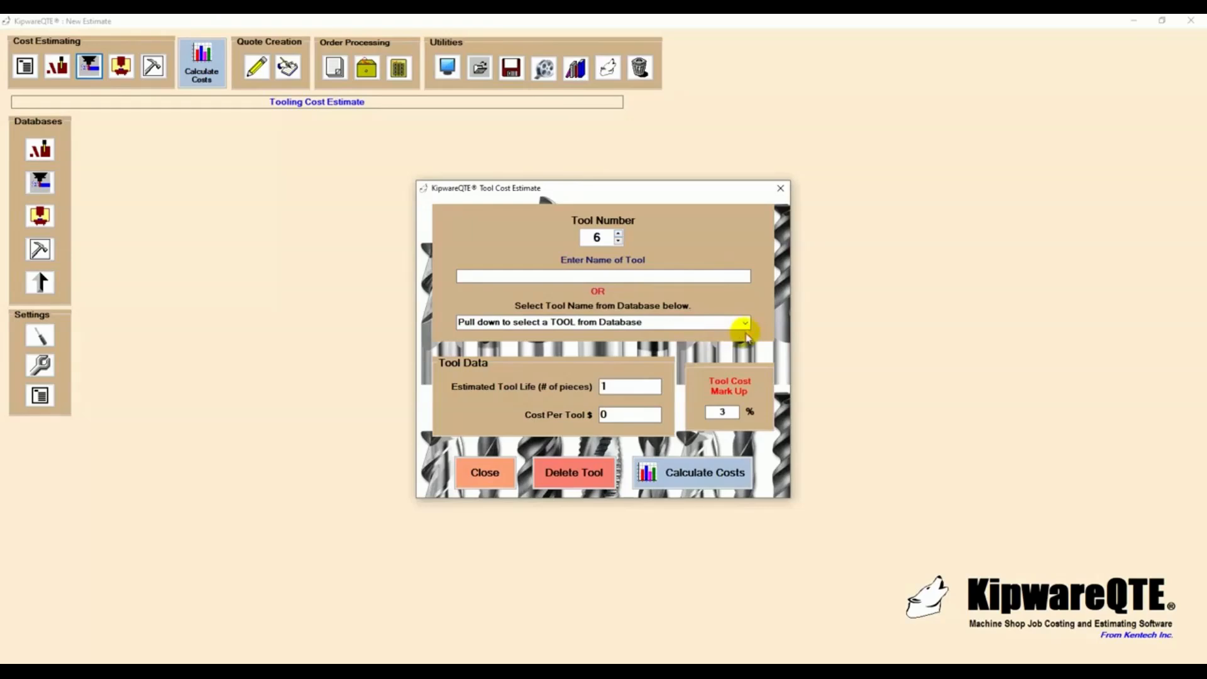
left_click(745, 322)
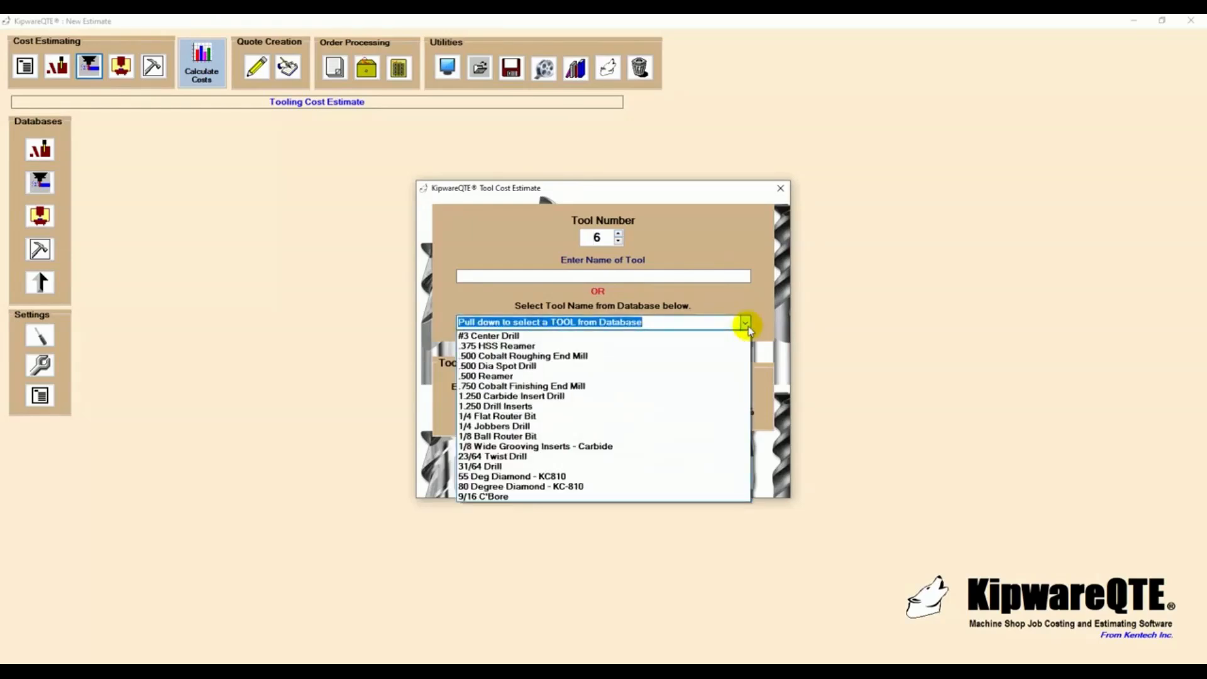
left_click(563, 357)
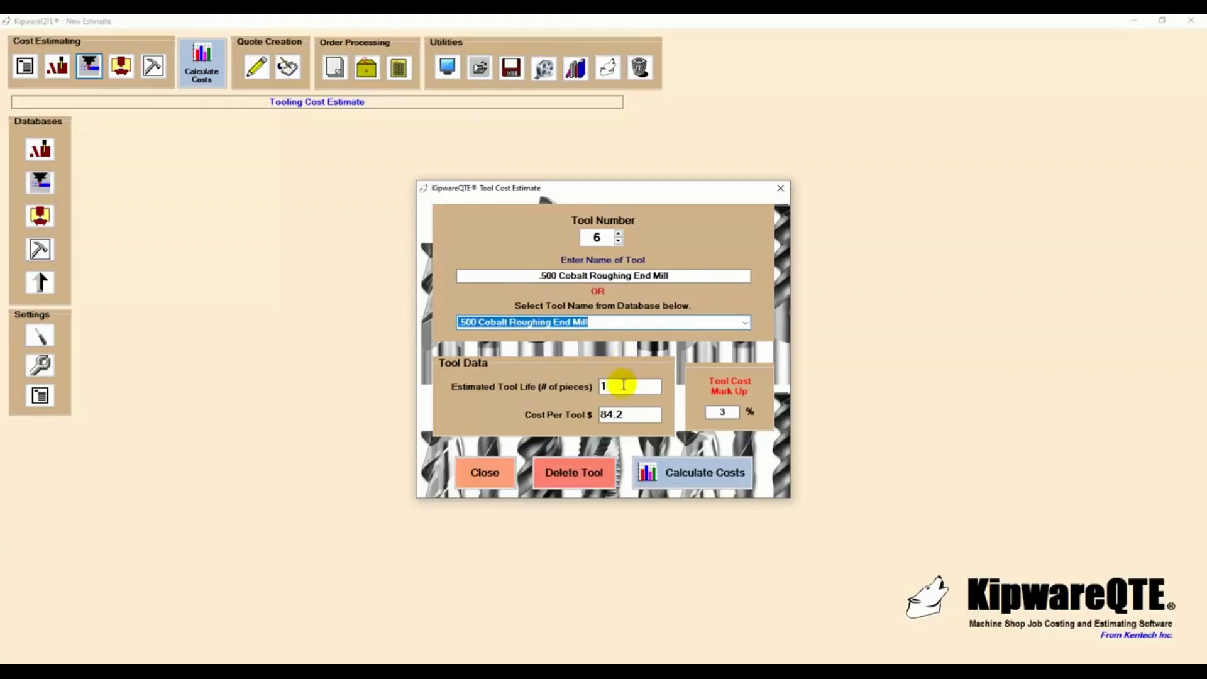
left_click(603, 387)
type("50")
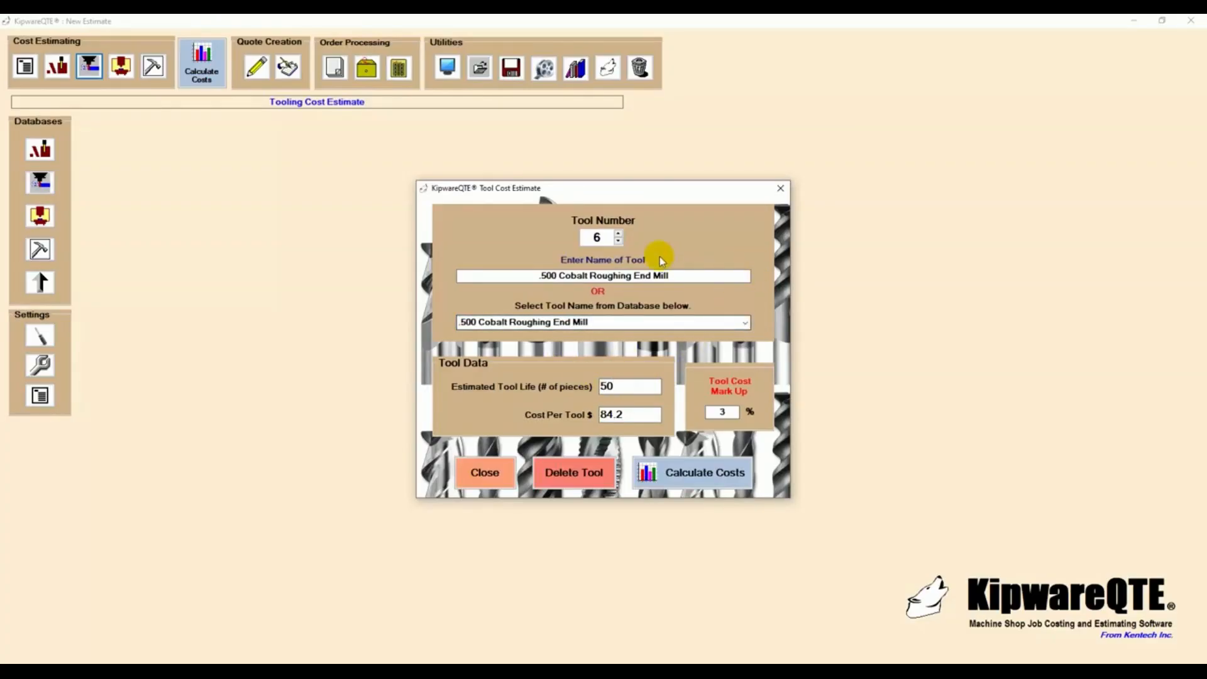
- Add the .750 Cobalt Finishing End Mill as tool 7 with a tool life of 50 pieces and calculate the estimate's costs
left_click(618, 234)
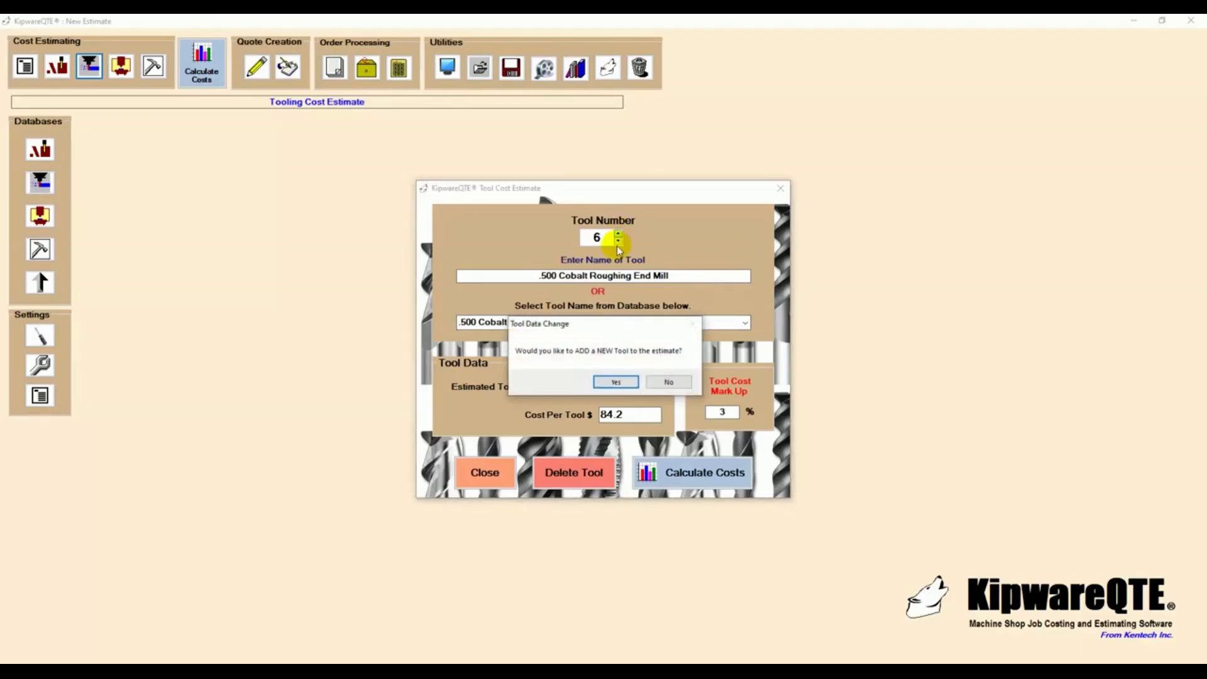
left_click(616, 381)
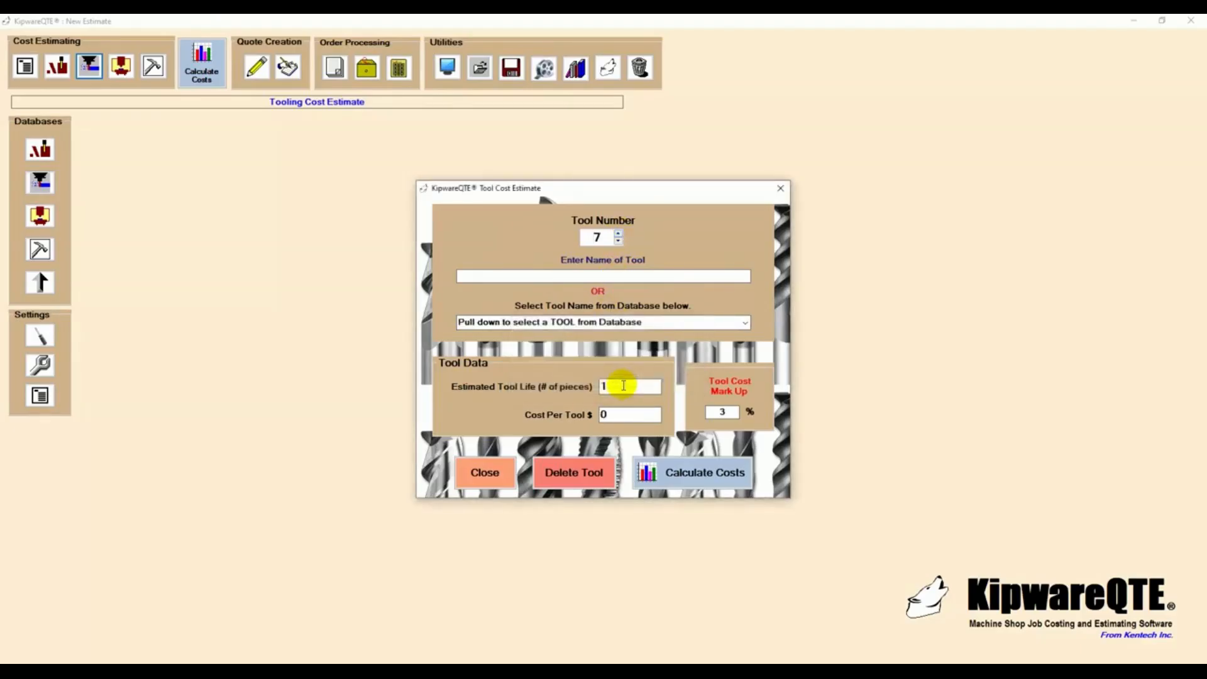
left_click(745, 323)
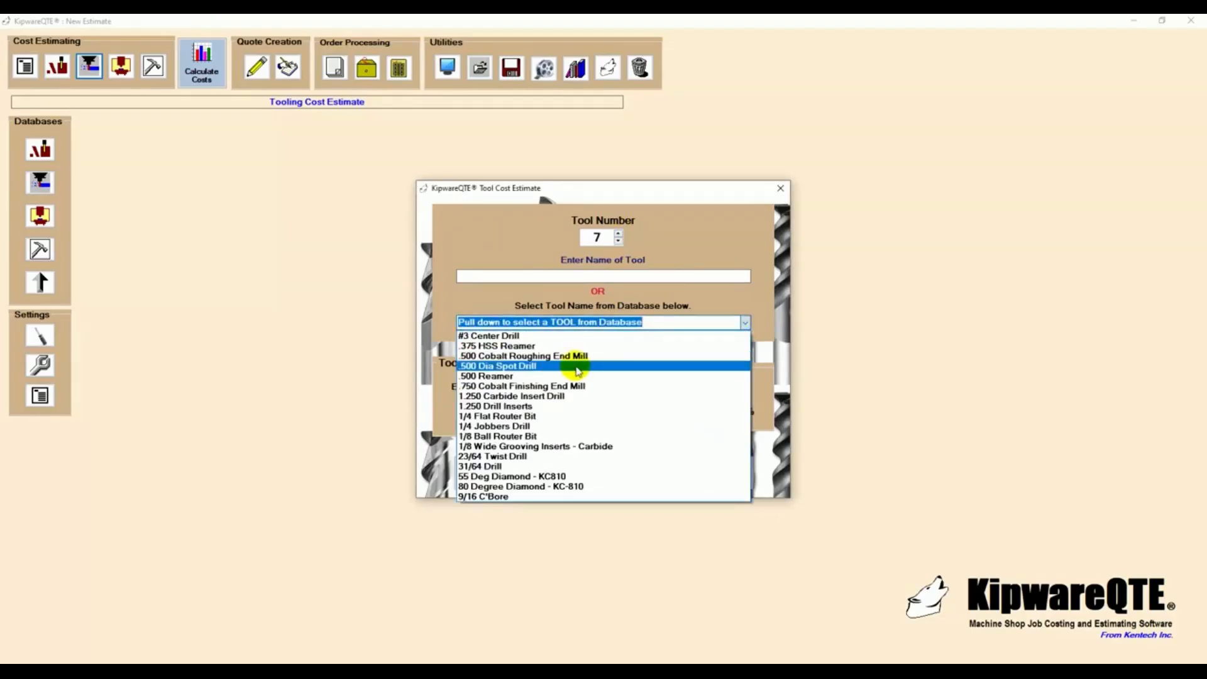
left_click(553, 386)
left_click(611, 386)
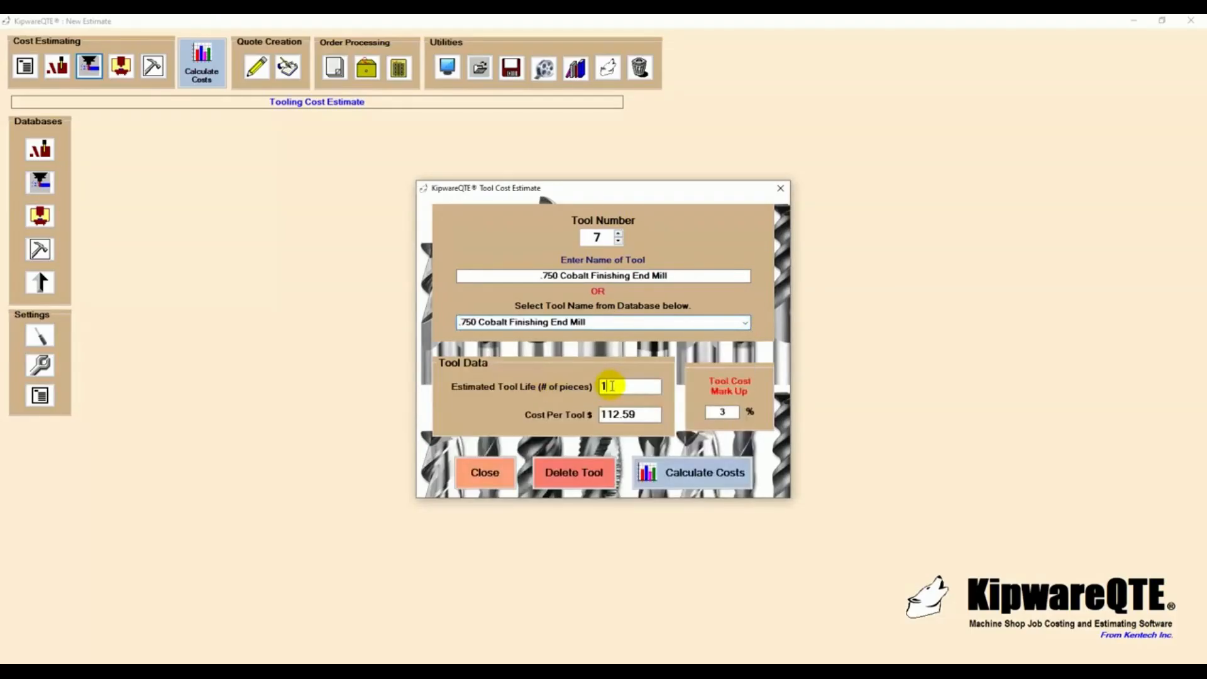
left_click_drag(612, 386, 585, 390)
type("50")
left_click(673, 472)
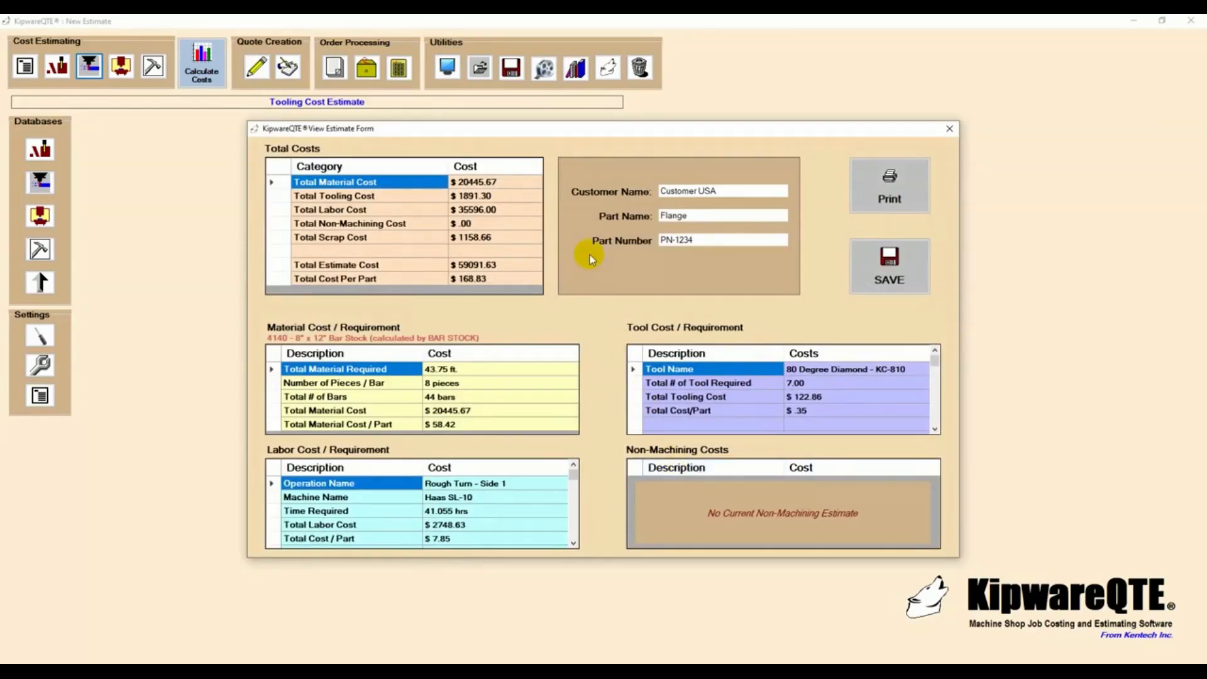
- Review the total tooling cost and read through the cost breakdown of each tool in the estimate
left_click(481, 198)
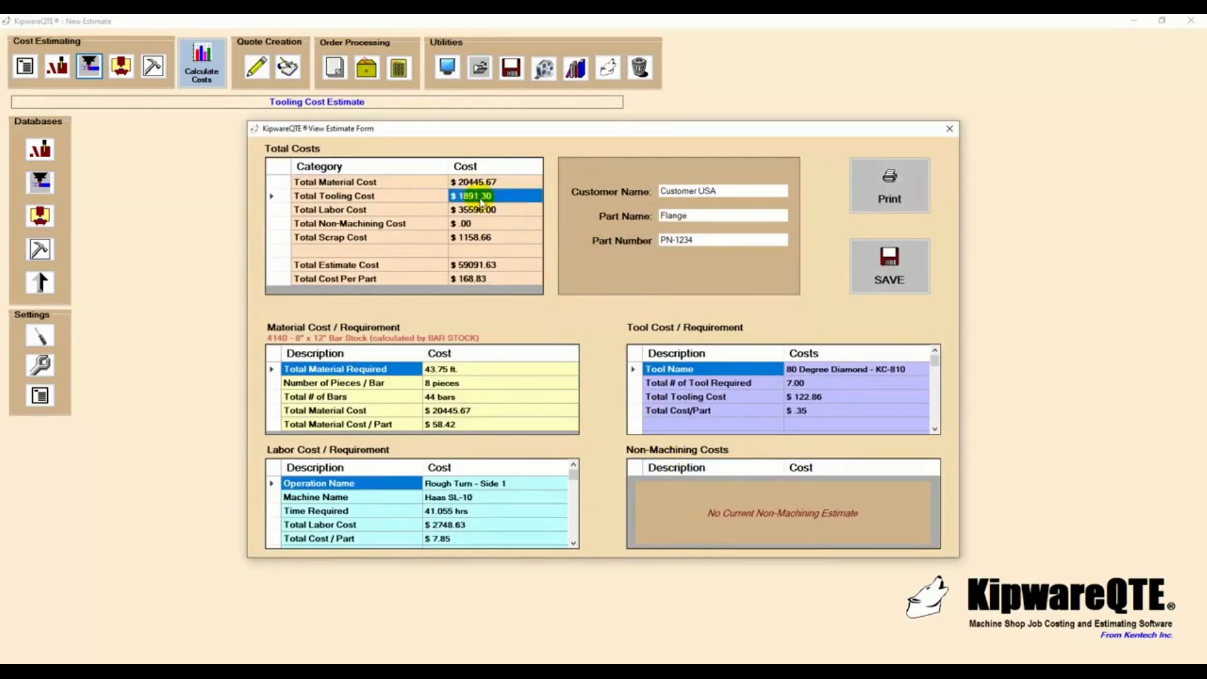
left_click(935, 430)
left_click(935, 429)
left_click(935, 430)
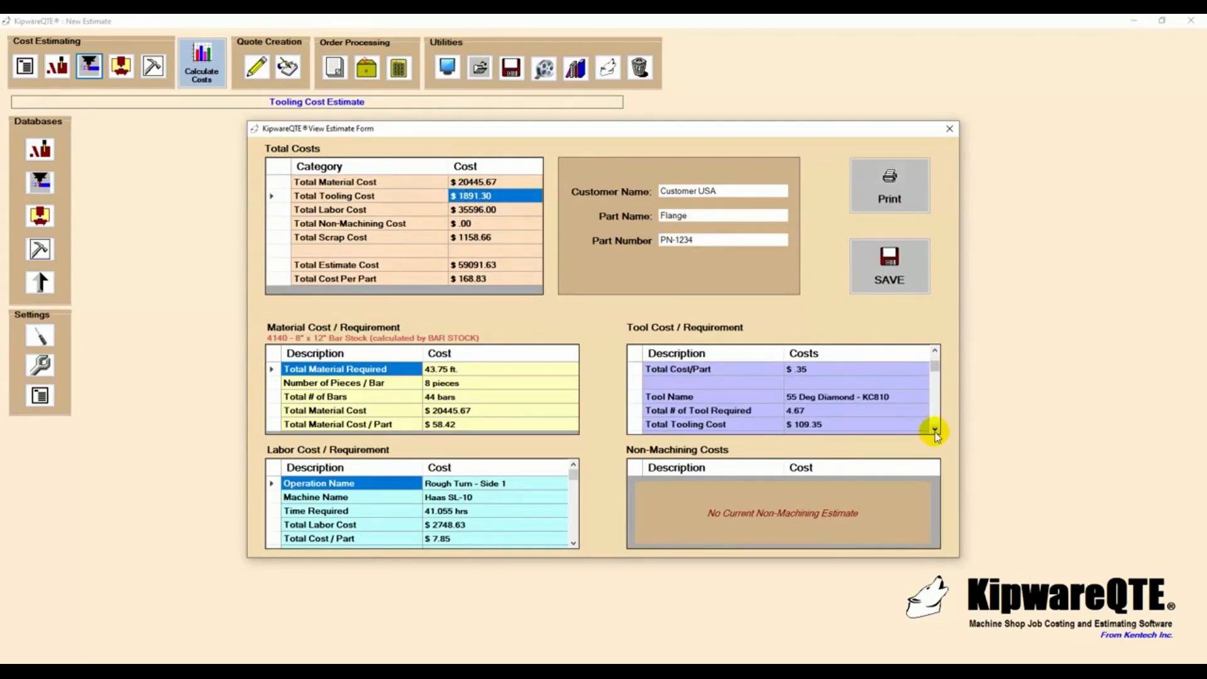
left_click(934, 430)
left_click(935, 430)
left_click(935, 430)
left_click(935, 430)
left_click(935, 431)
left_click(935, 431)
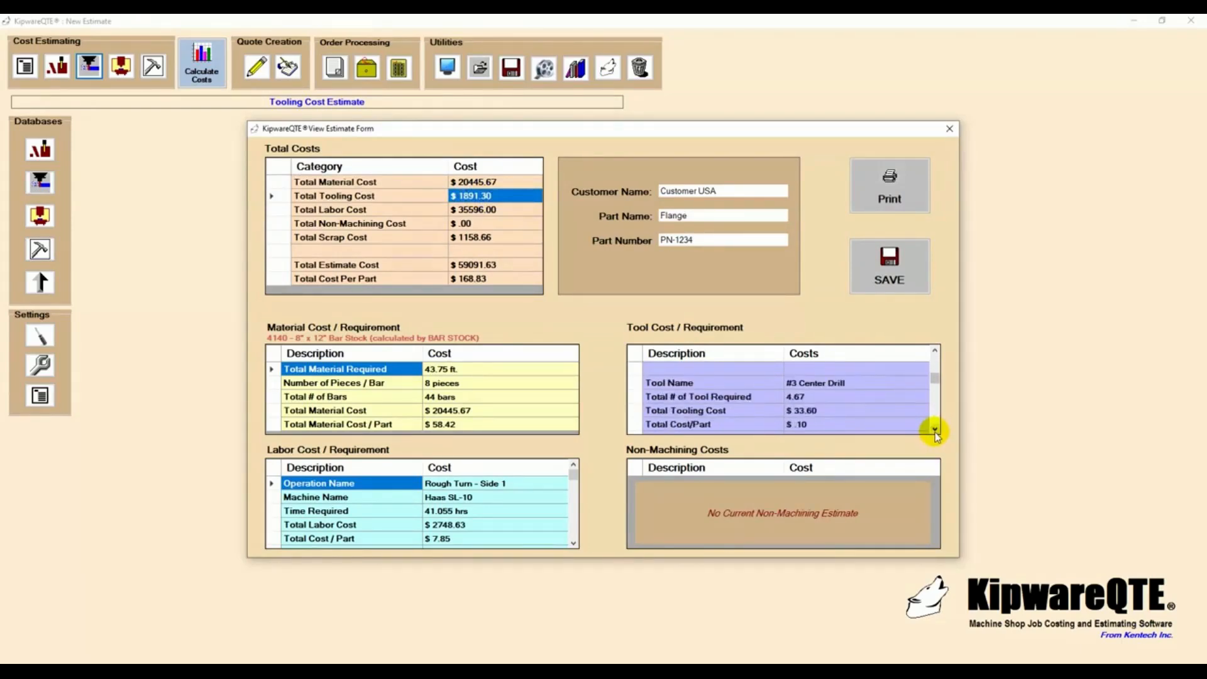
left_click(935, 431)
left_click(934, 430)
left_click(934, 430)
left_click(935, 431)
left_click(934, 430)
left_click(935, 431)
left_click(935, 430)
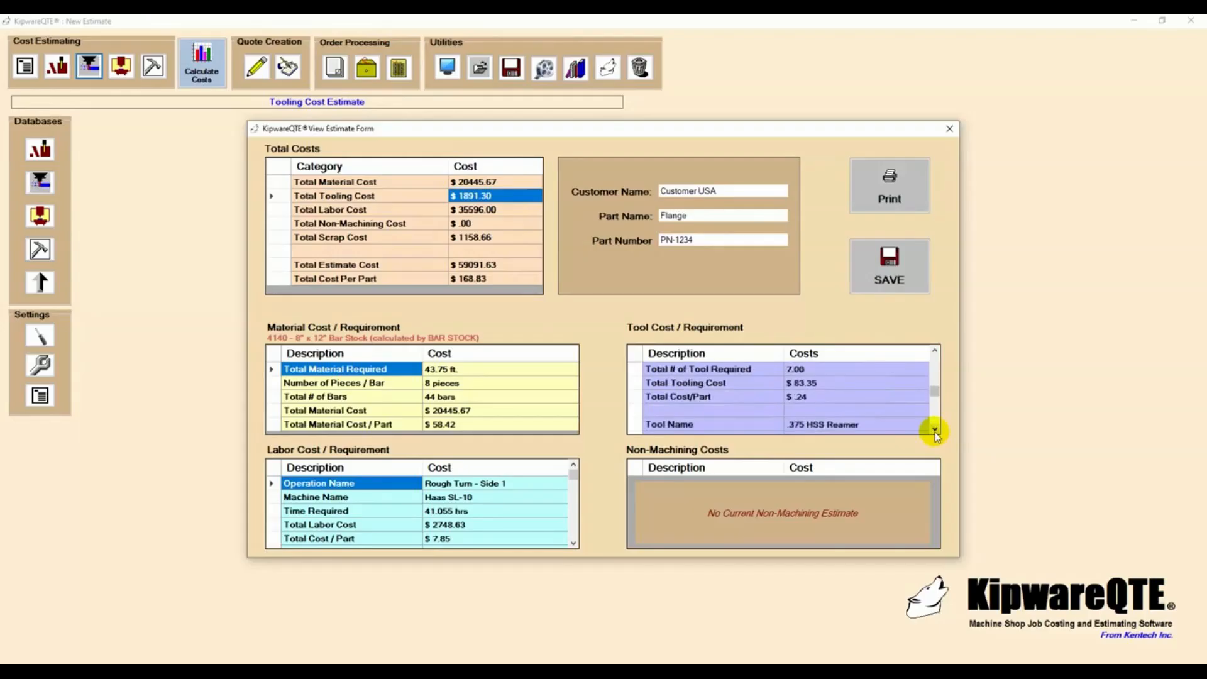
left_click(935, 431)
left_click(934, 431)
left_click(934, 431)
left_click(935, 431)
left_click(934, 430)
left_click(935, 431)
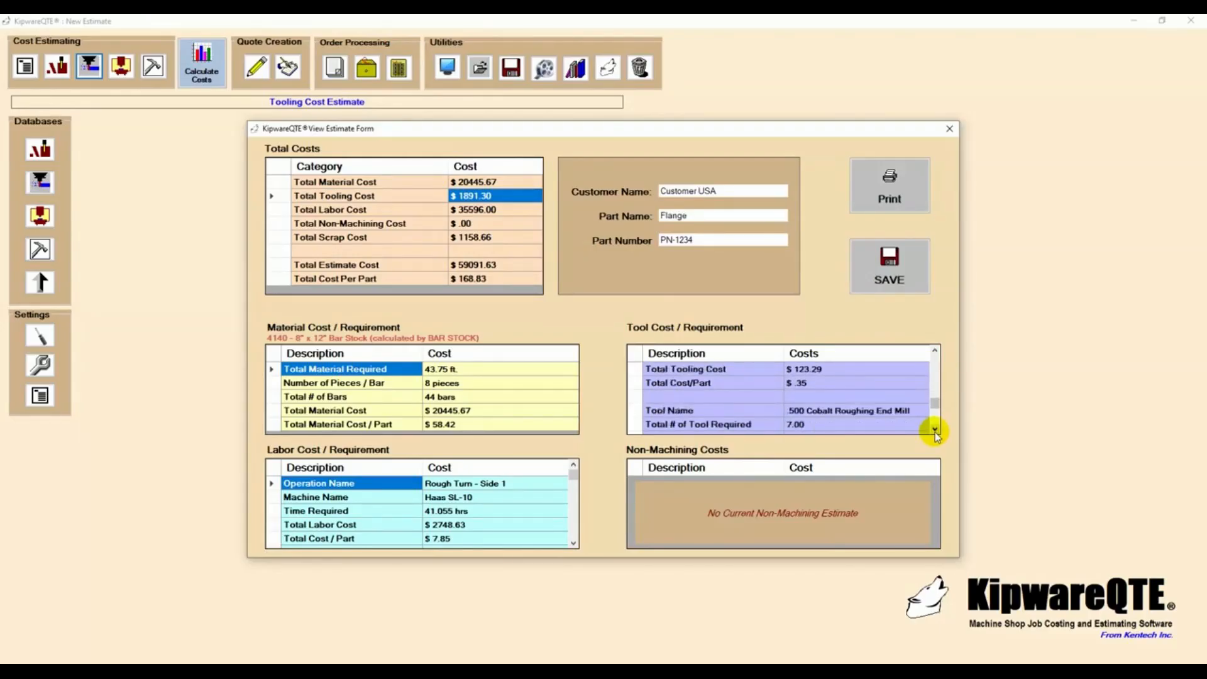
left_click(934, 431)
left_click(934, 431)
left_click(935, 430)
left_click(934, 431)
left_click(934, 430)
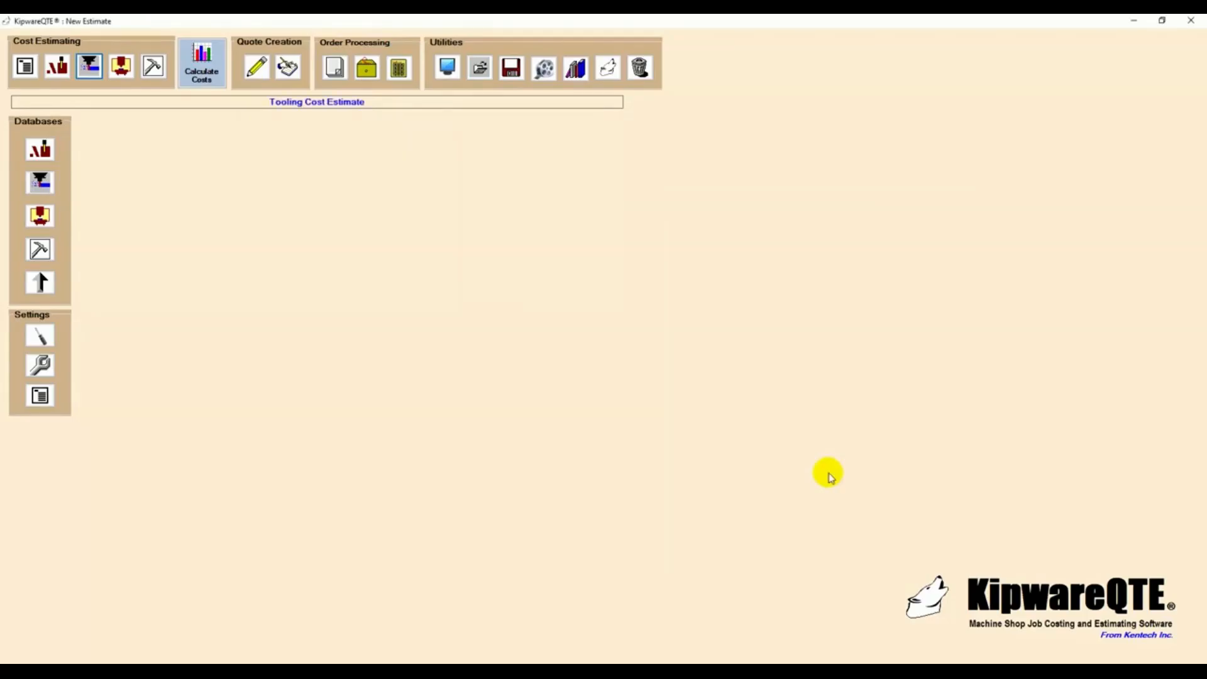
- Review labor operations 1 through 9, checking each one's work center, operation name, hourly rate, efficiency and cycle time
left_click(121, 67)
left_click(510, 211)
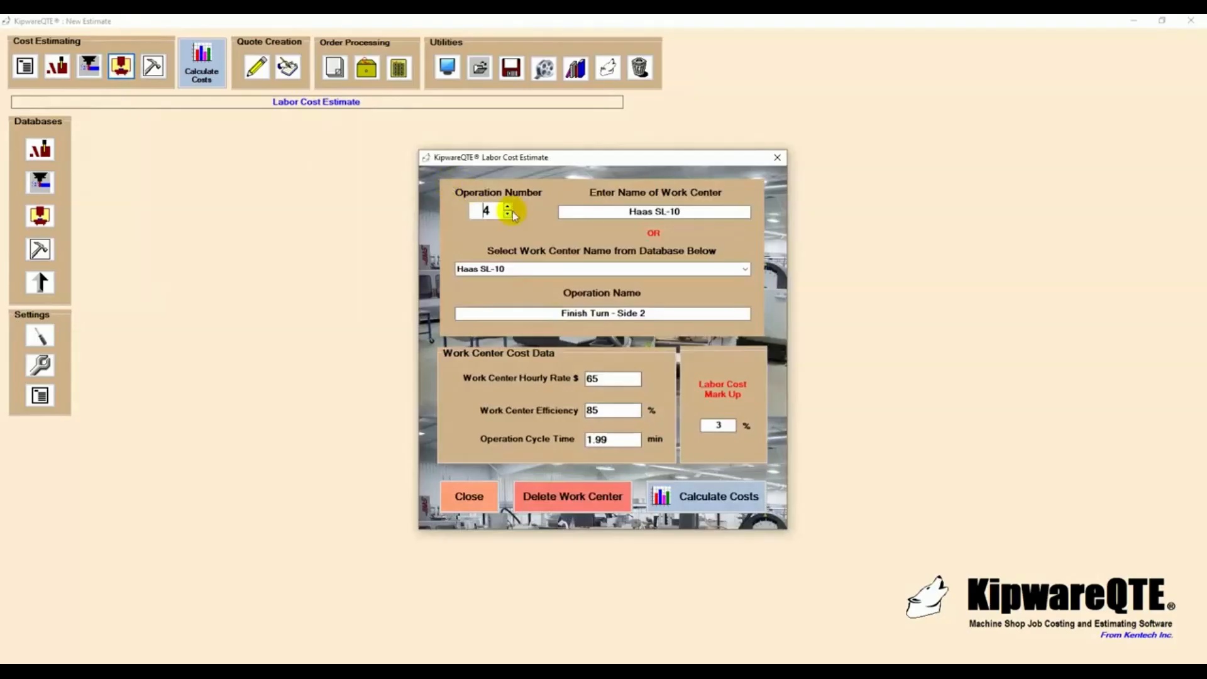
left_click(505, 215)
left_click(506, 217)
left_click(507, 216)
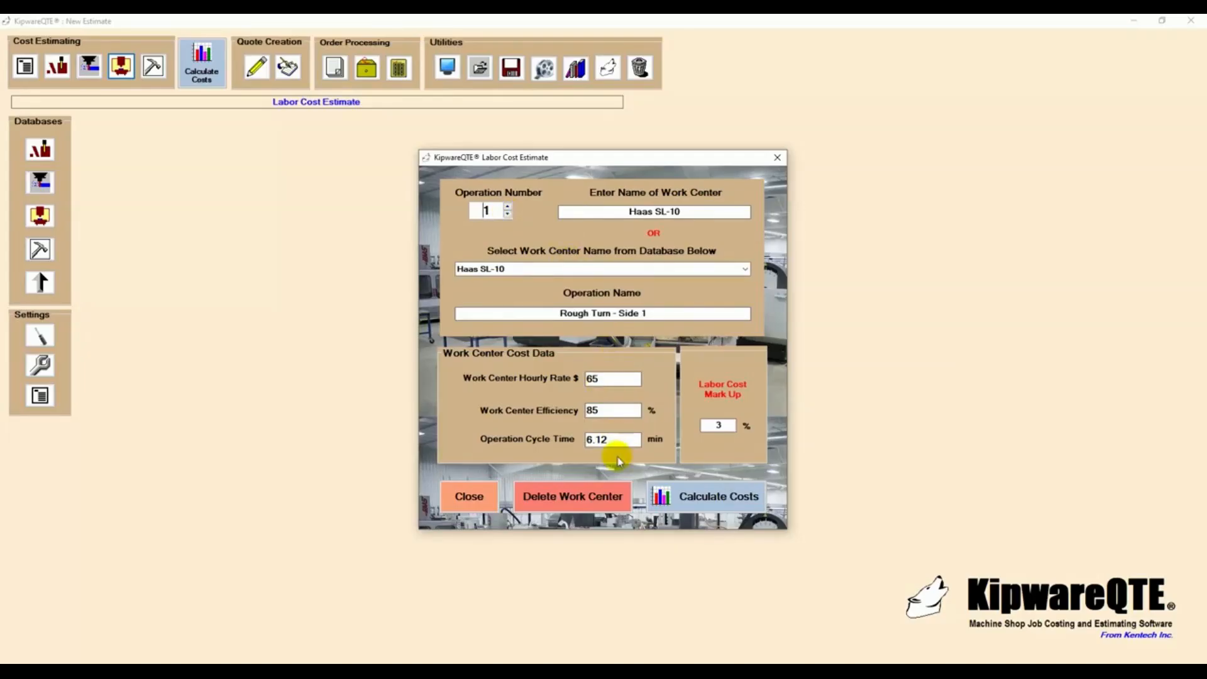
left_click_drag(623, 443, 567, 448)
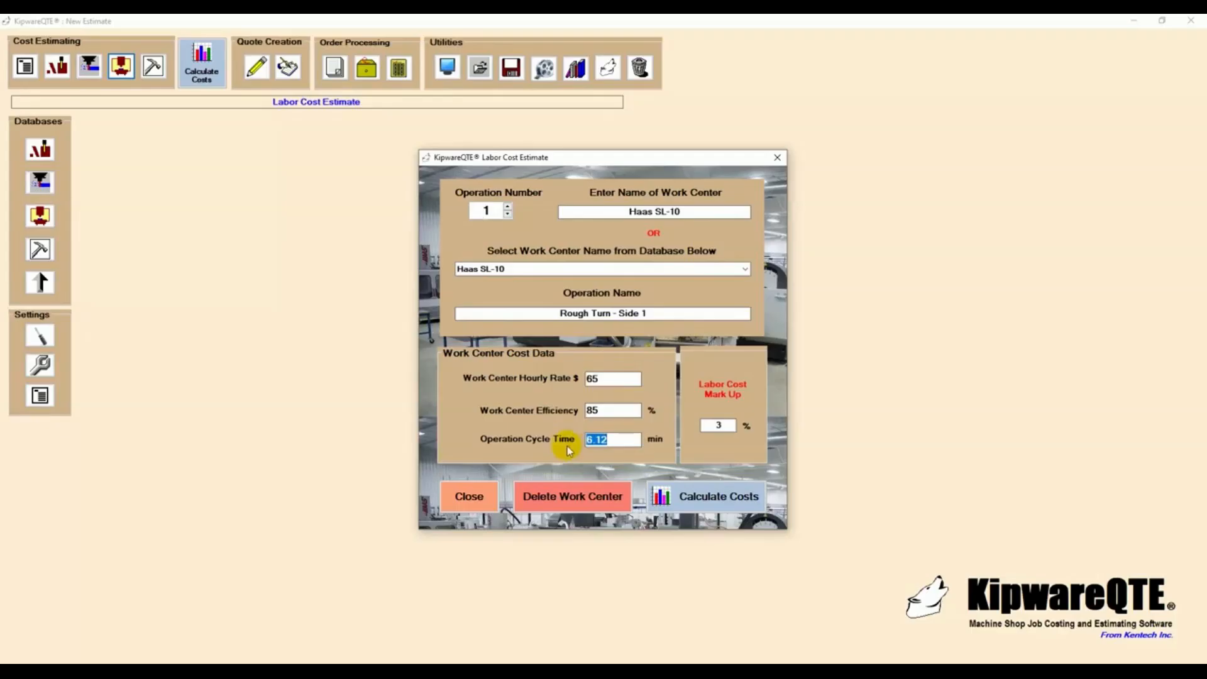
left_click(508, 207)
left_click(508, 207)
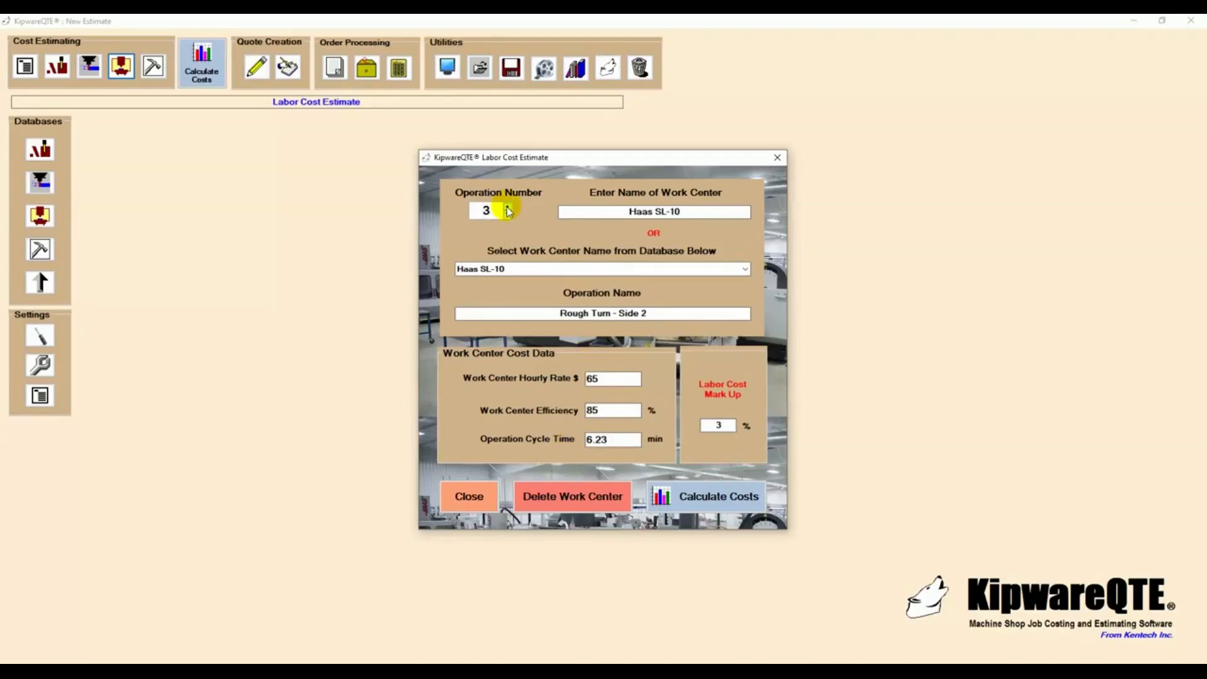
left_click(508, 207)
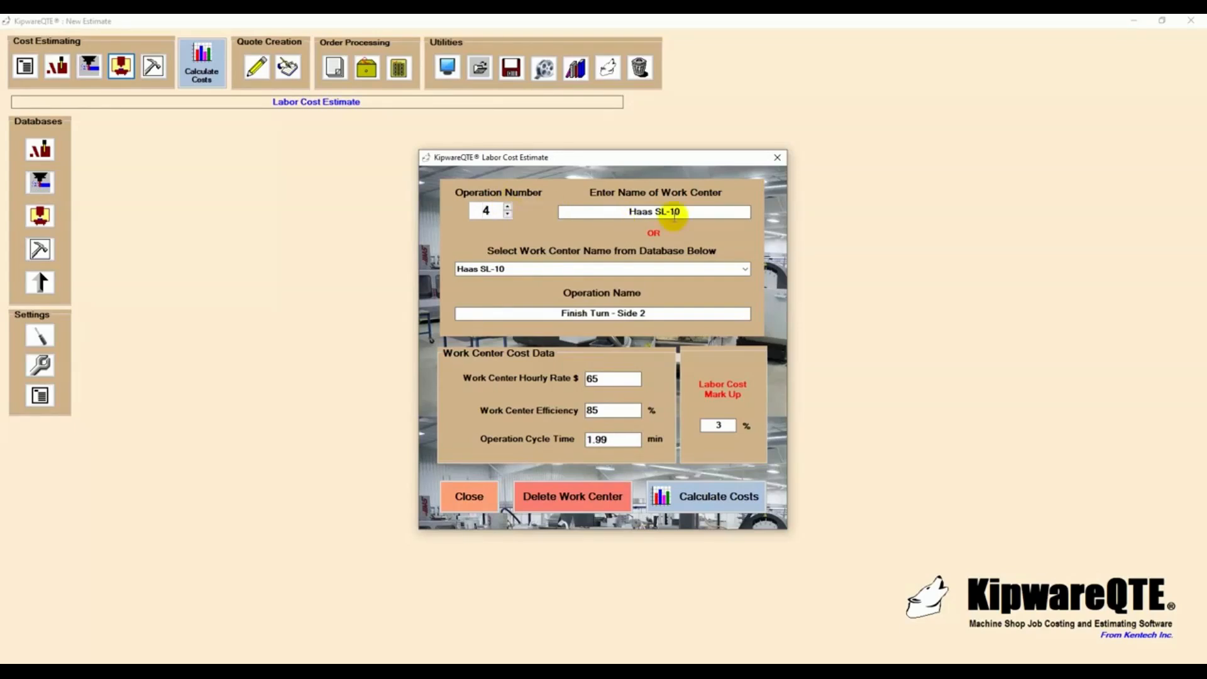
left_click(508, 208)
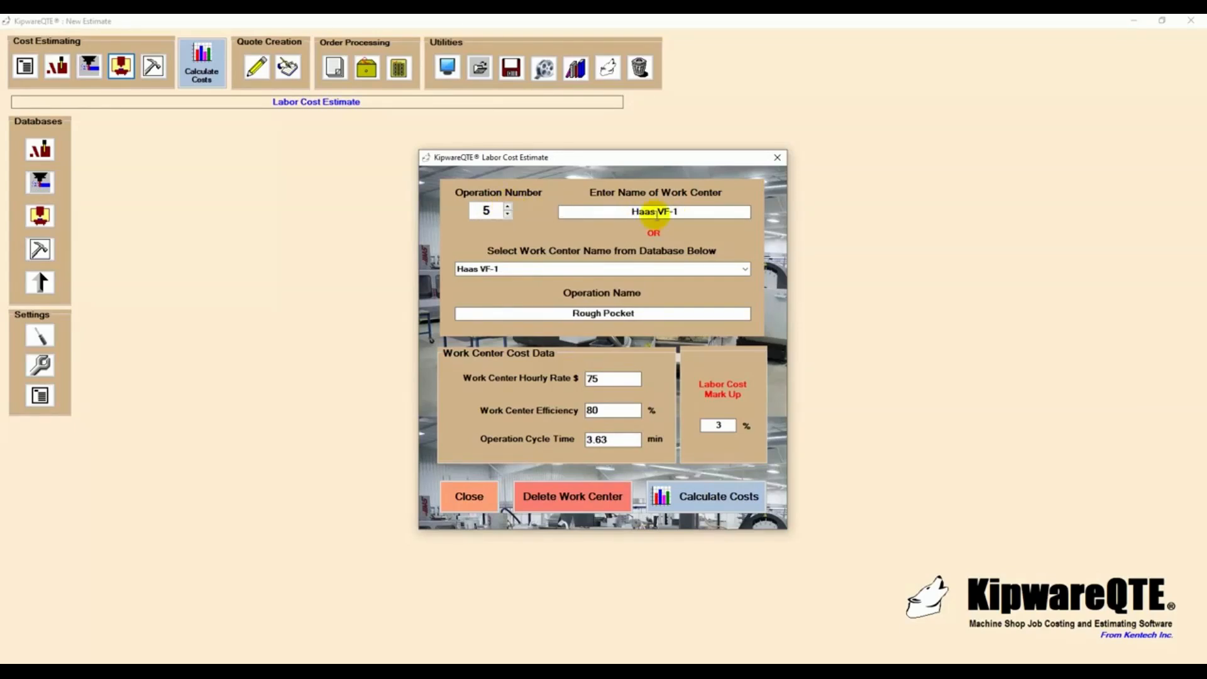
left_click(508, 206)
left_click(508, 207)
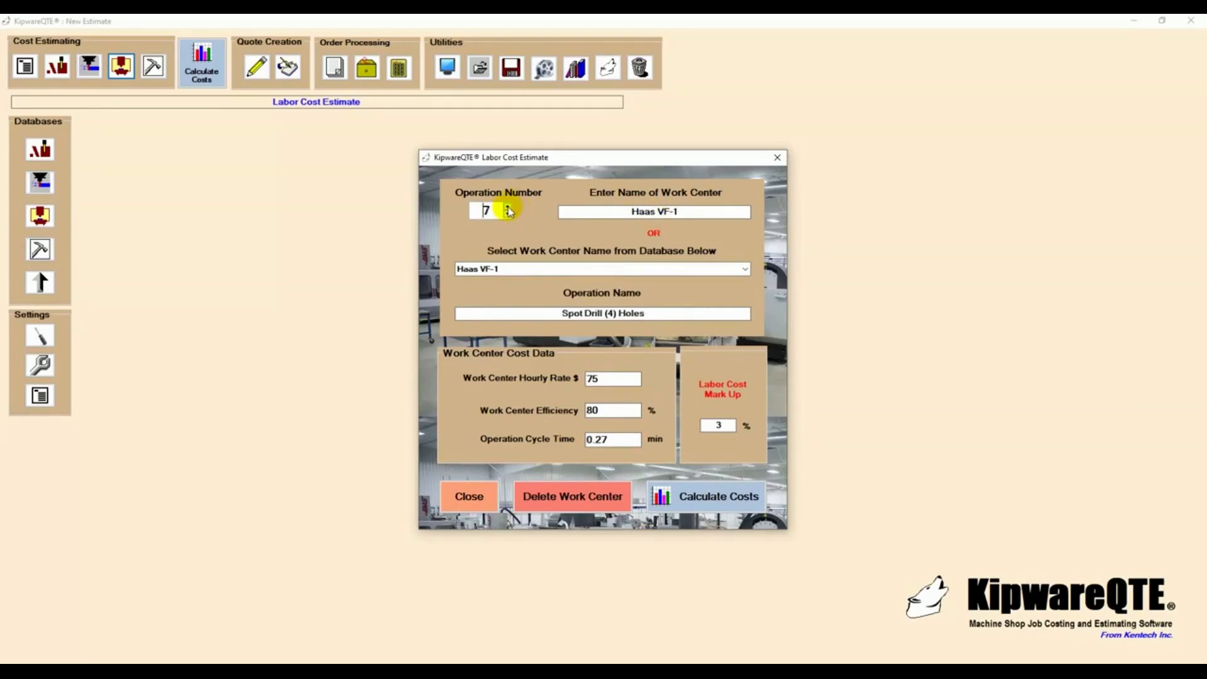
left_click(508, 206)
left_click(508, 207)
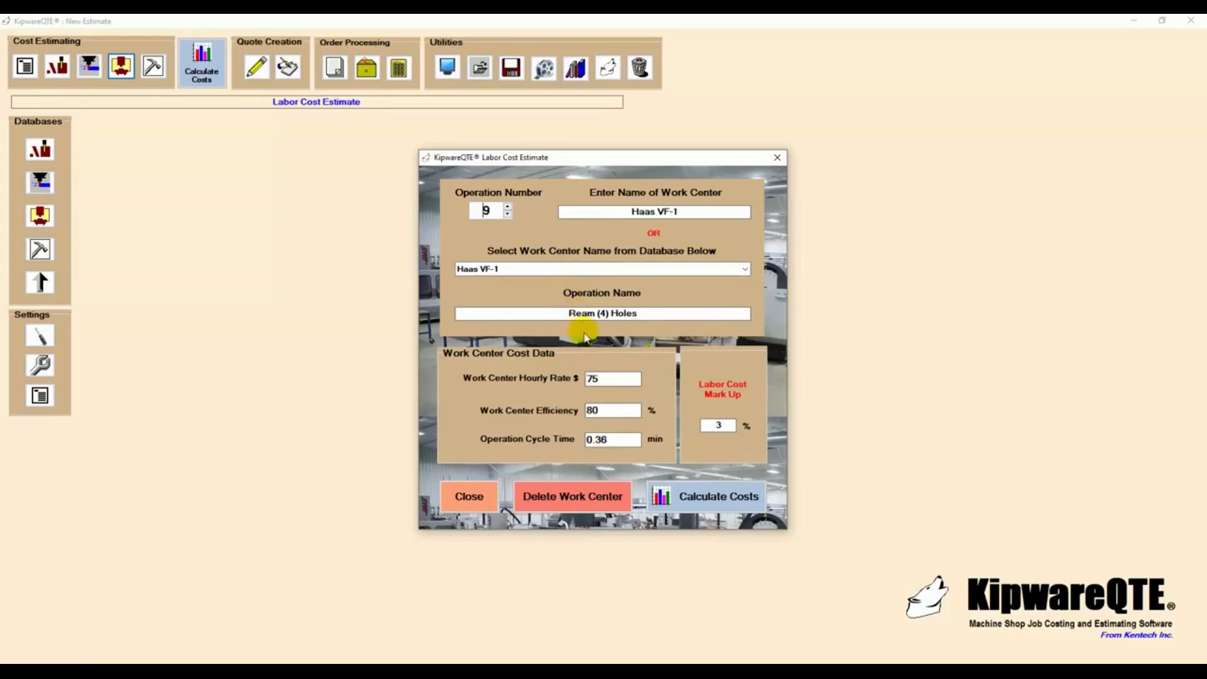
- Calculate the estimate's costs and examine the total labor cost and the time and cost breakdown of the labor operations
left_click(697, 494)
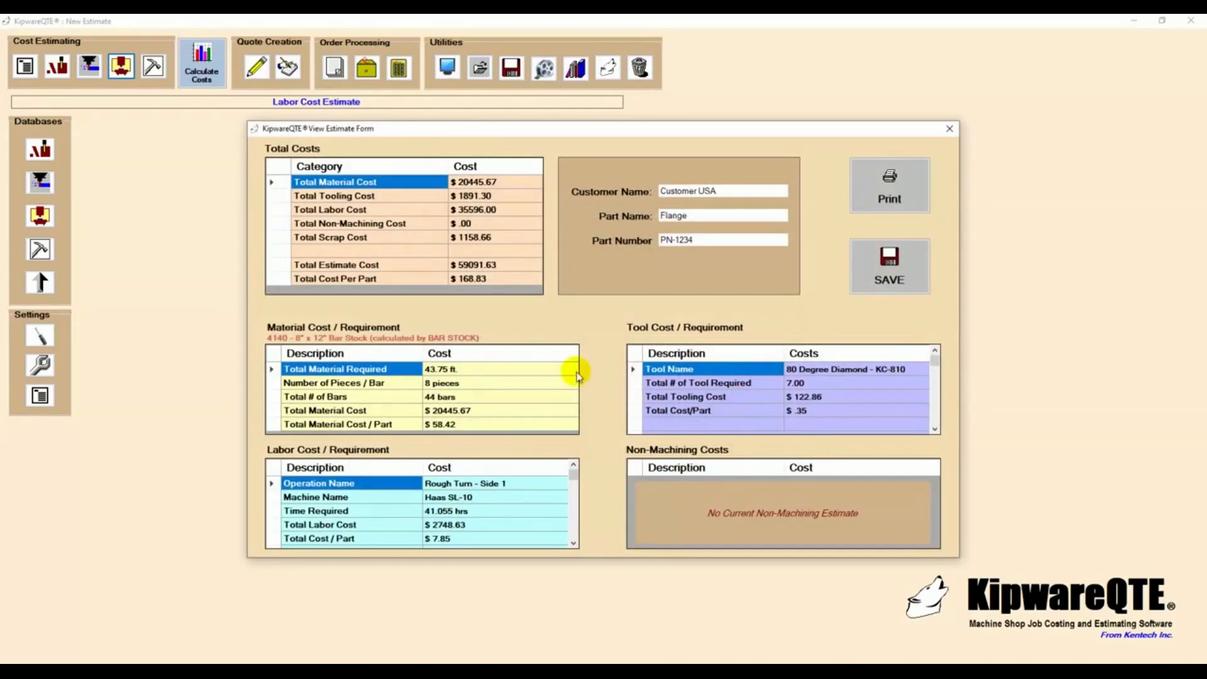
left_click(481, 211)
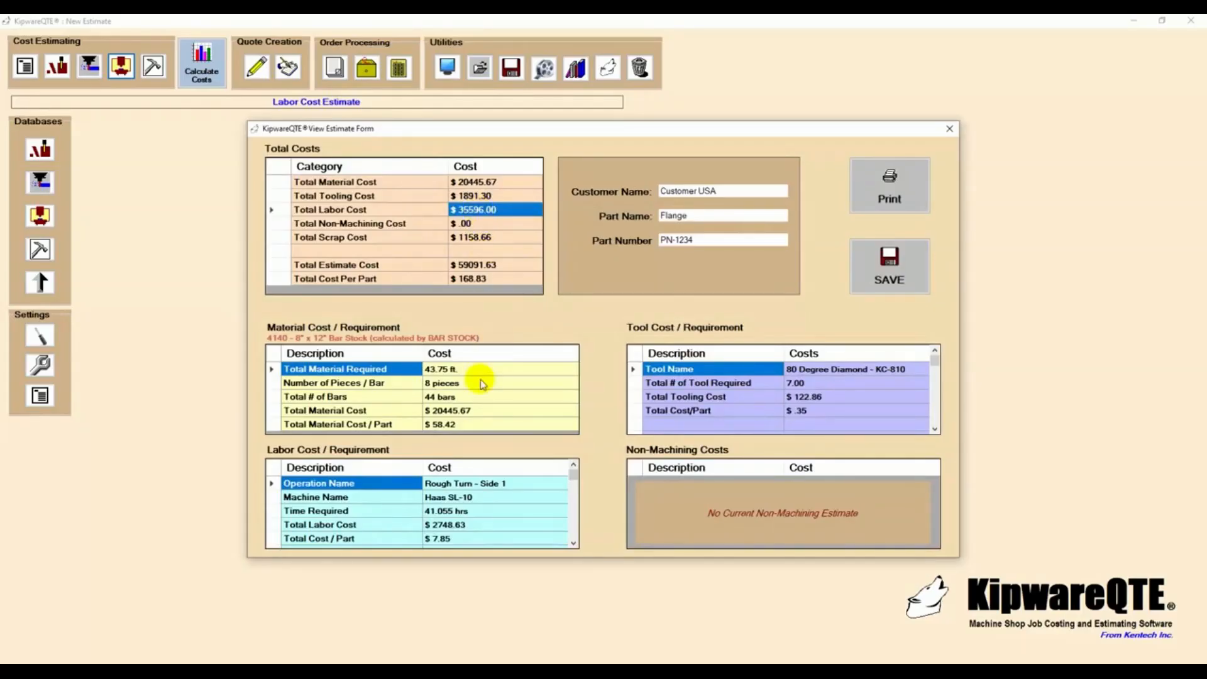
left_click(574, 543)
left_click(573, 543)
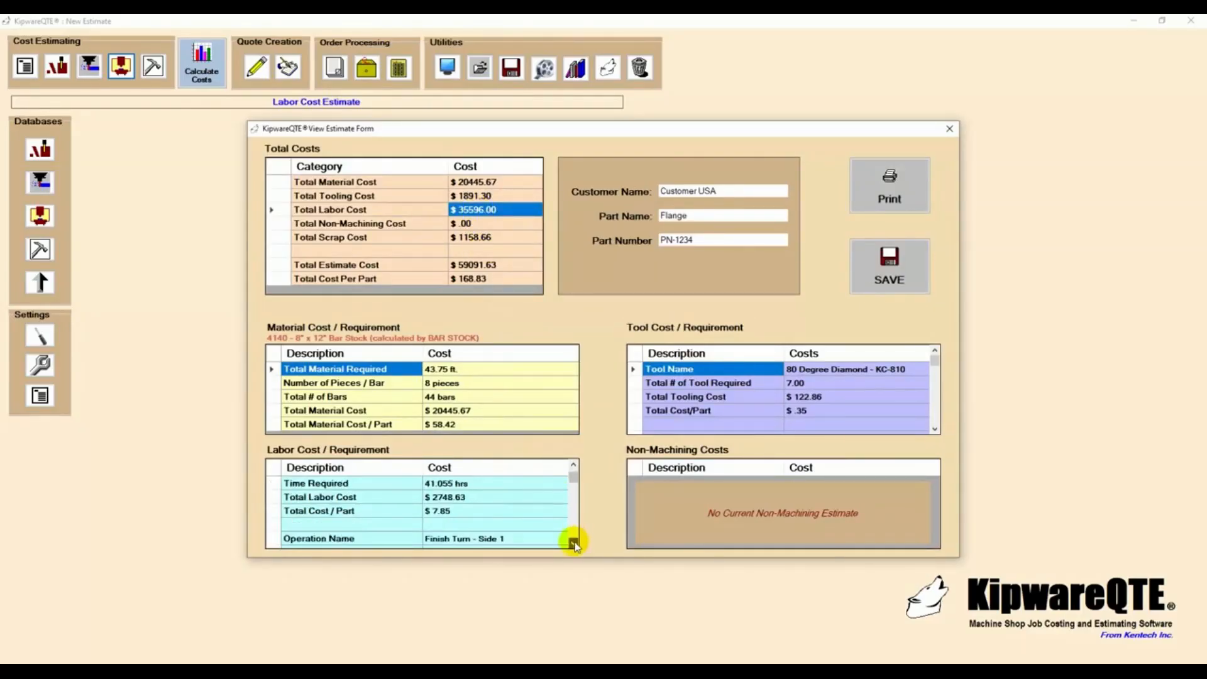
left_click(573, 543)
left_click(573, 543)
left_click(574, 543)
left_click(573, 543)
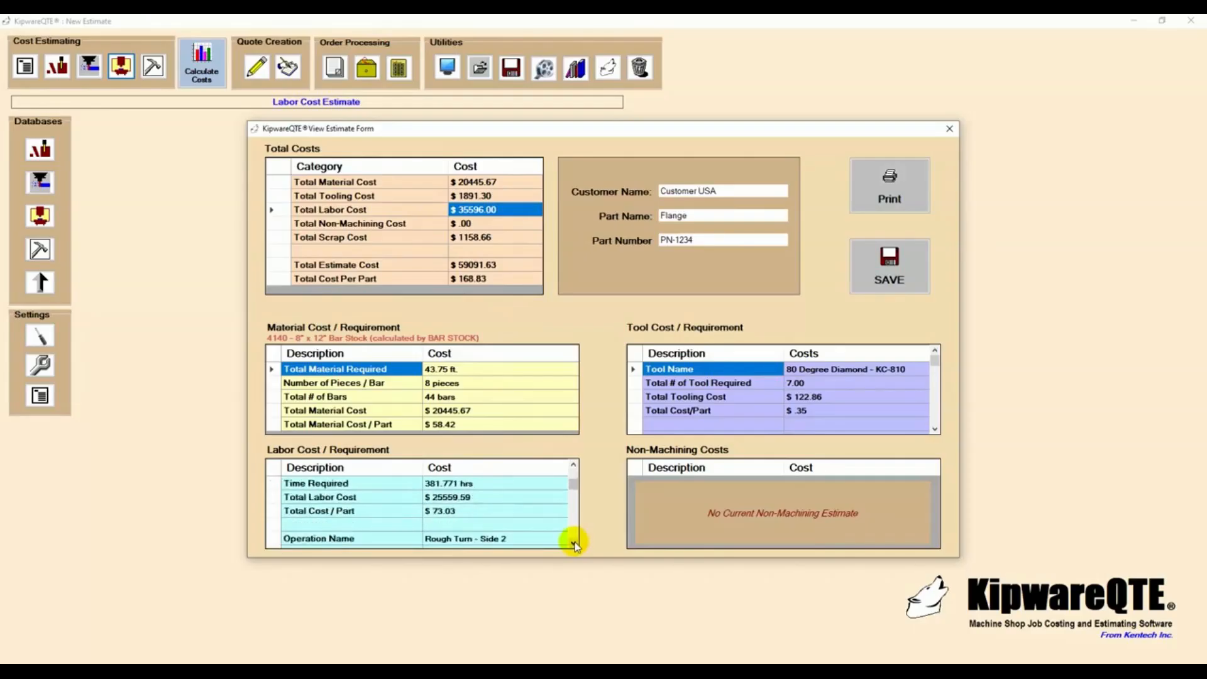
left_click(574, 543)
left_click(573, 543)
left_click(573, 543)
left_click(574, 543)
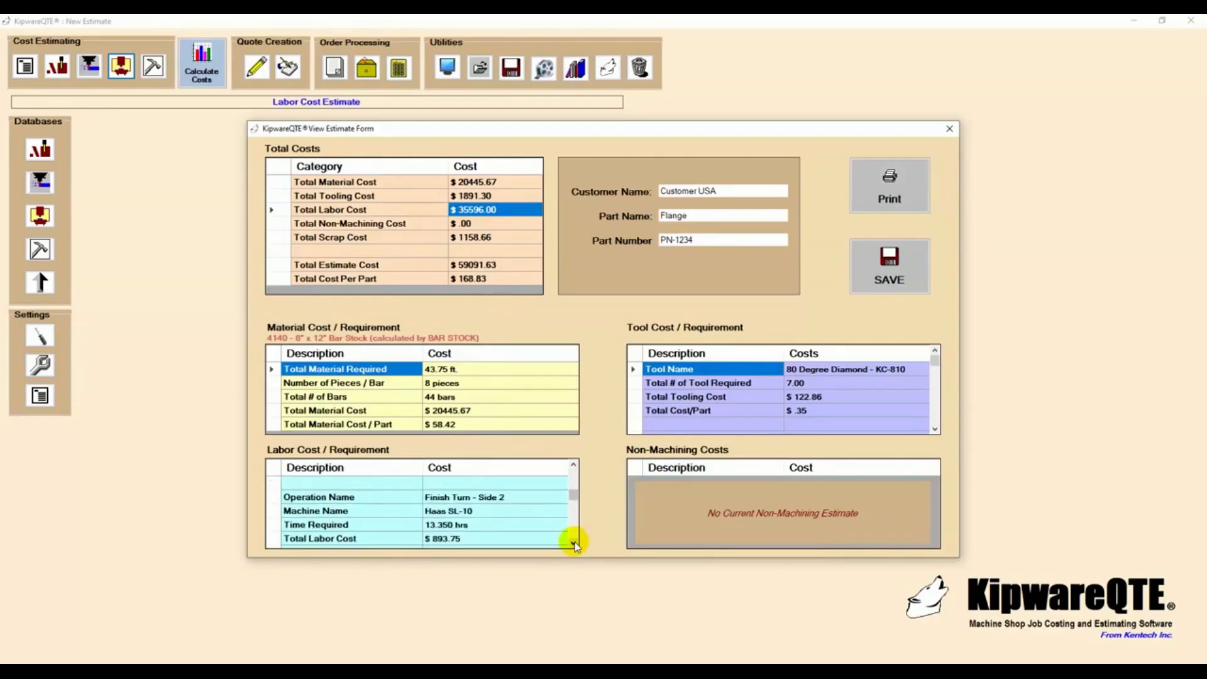
left_click(573, 543)
left_click(573, 543)
left_click(573, 543)
left_click(573, 543)
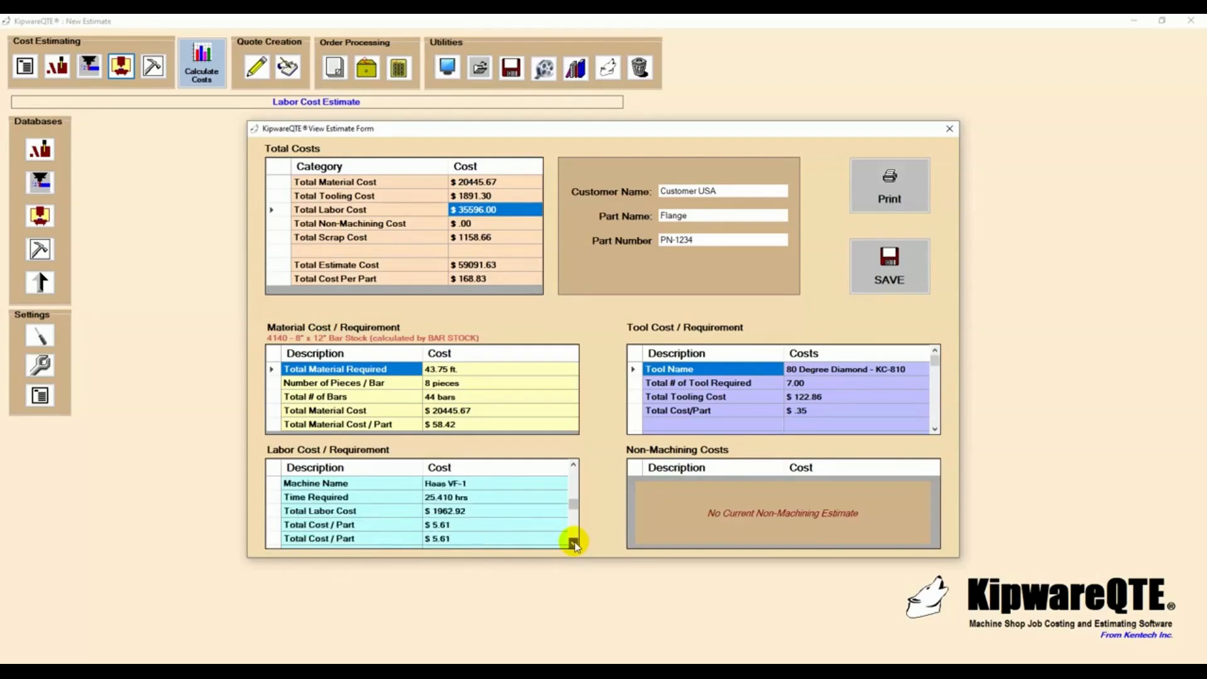
left_click(573, 543)
left_click(573, 543)
left_click(574, 543)
left_click(573, 543)
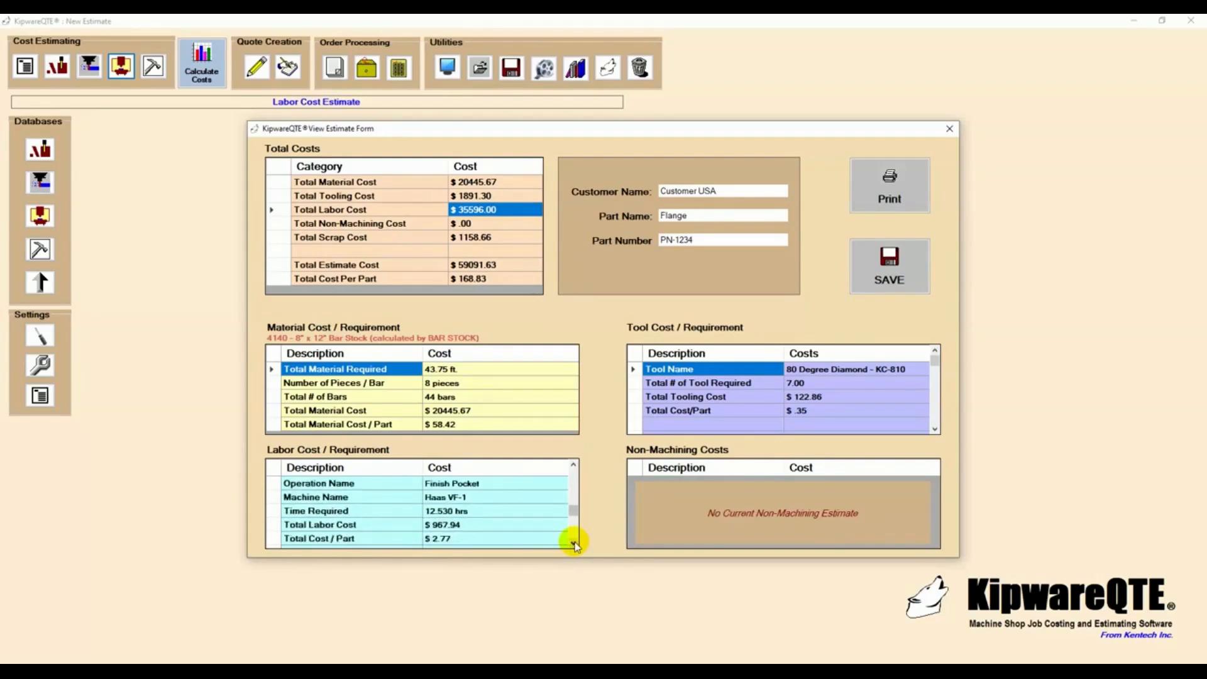
left_click(573, 543)
left_click(573, 543)
left_click(573, 543)
left_click(573, 543)
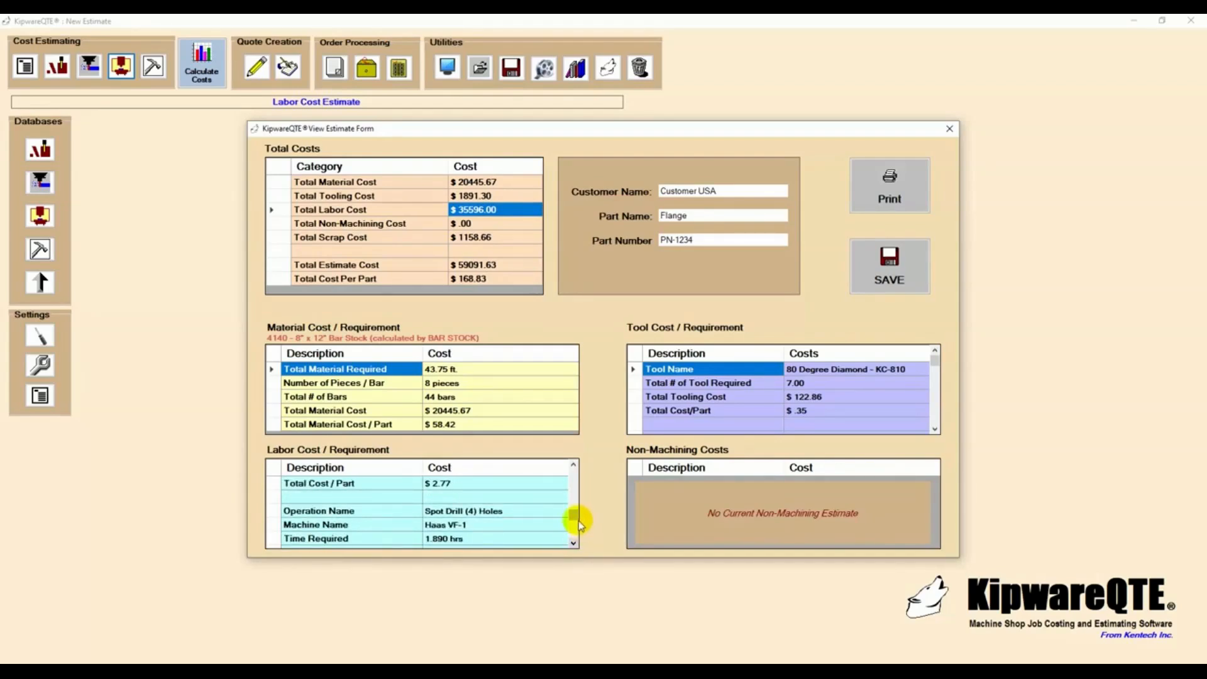
left_click_drag(572, 515, 579, 472)
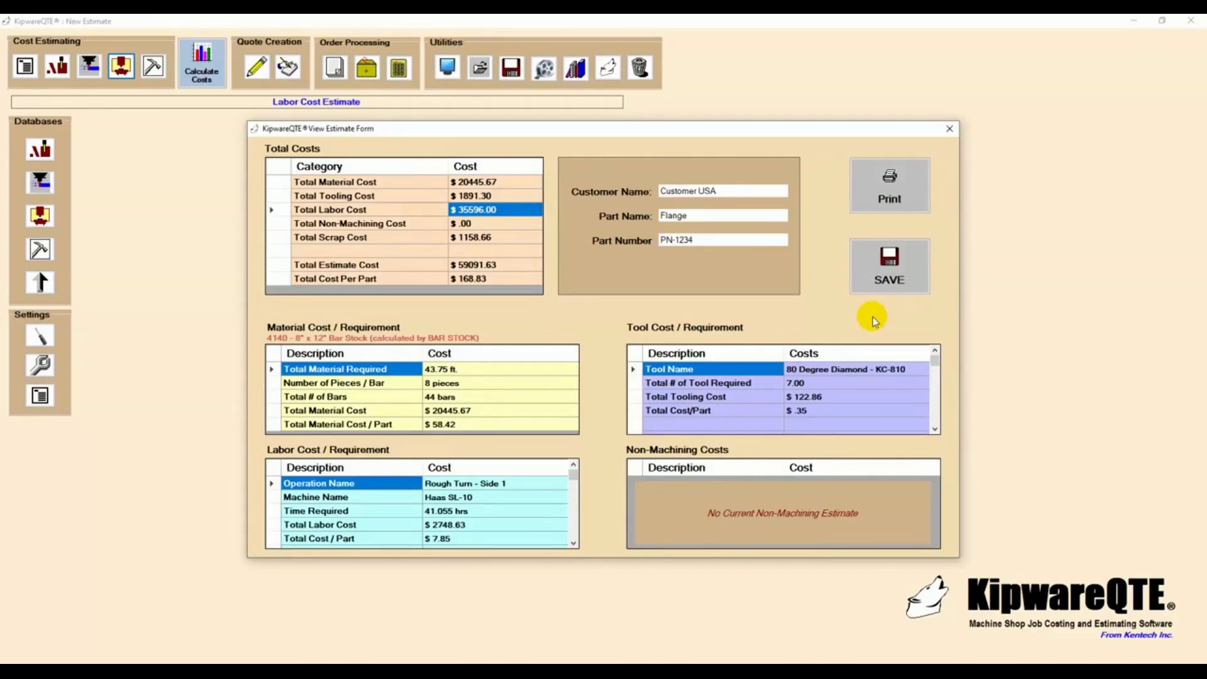
- Compare the first few tools' costs with the estimate's total tooling, material and labor costs
left_click(935, 430)
left_click(934, 430)
left_click(935, 430)
left_click(935, 430)
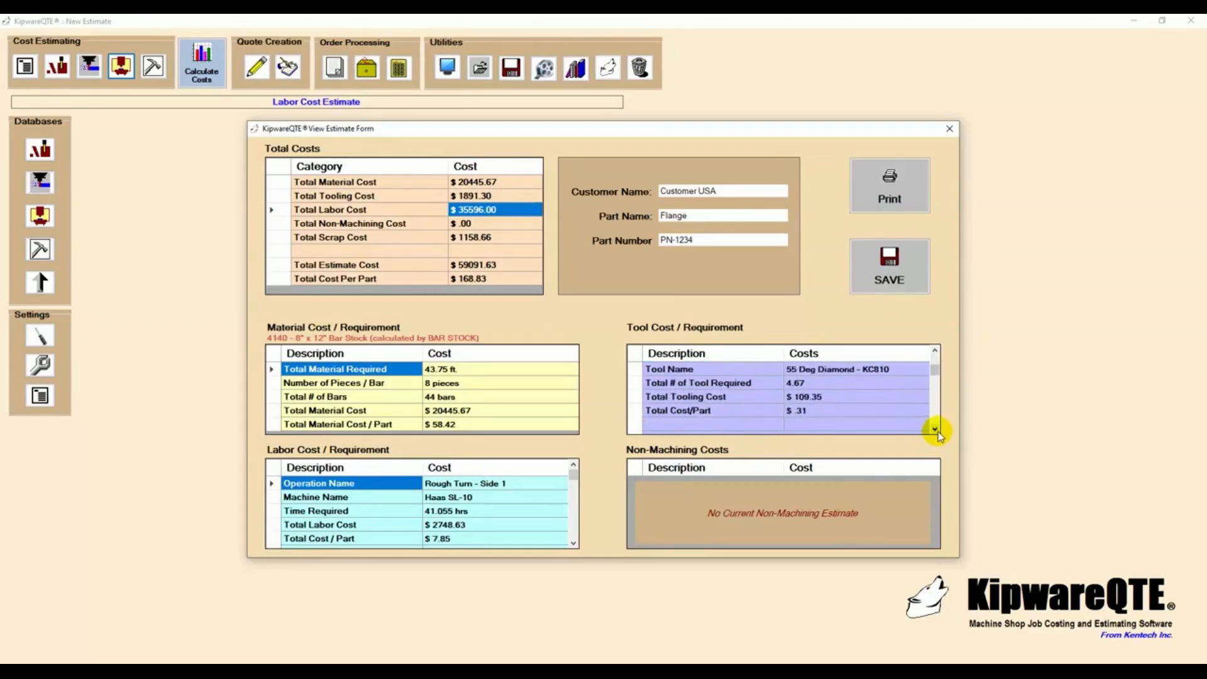
left_click(935, 430)
left_click(934, 430)
left_click(934, 430)
left_click(934, 430)
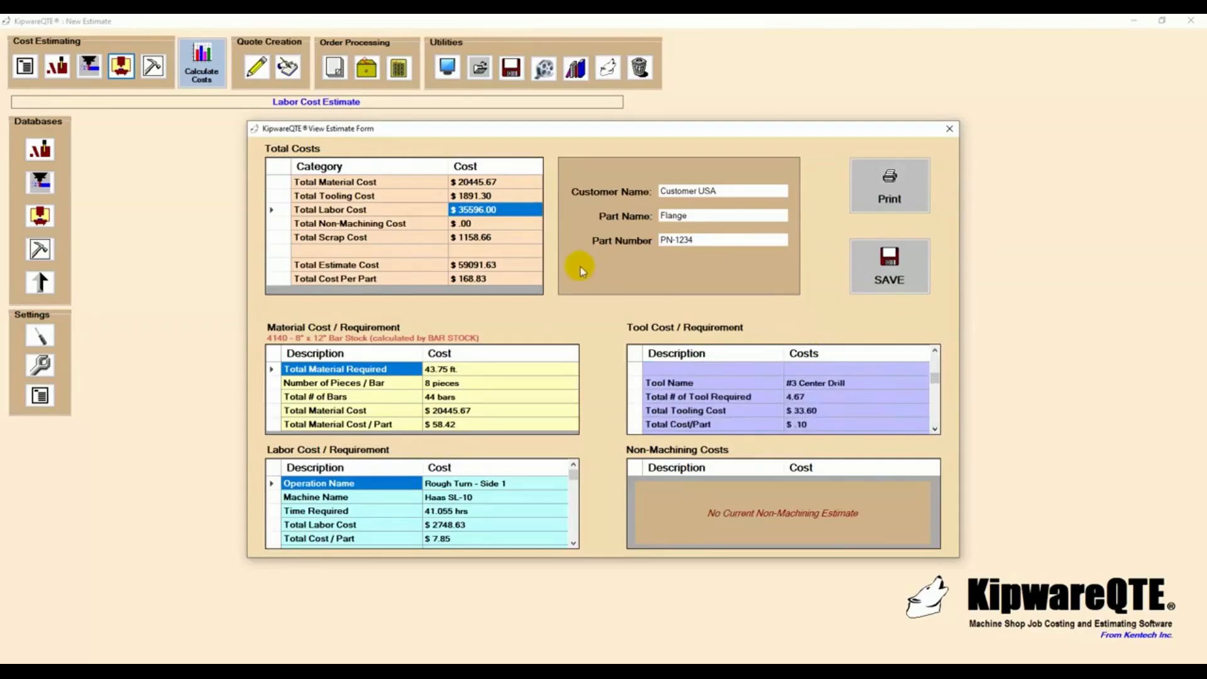
left_click(483, 196)
left_click(484, 184)
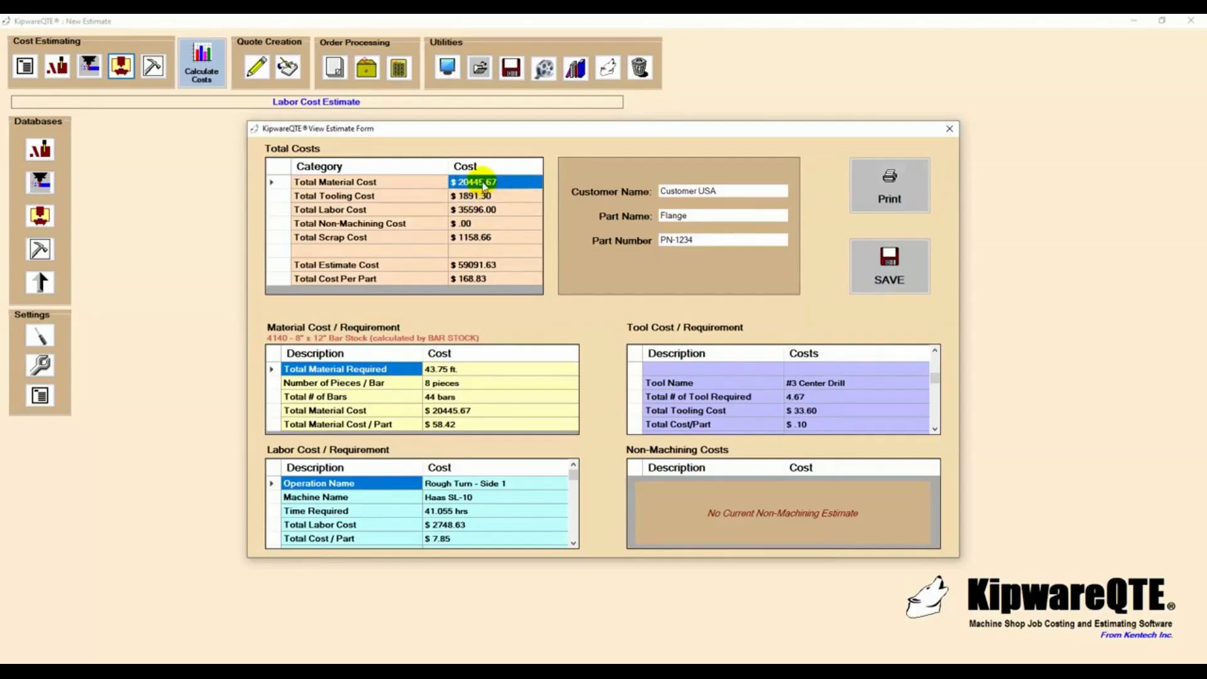
left_click(482, 210)
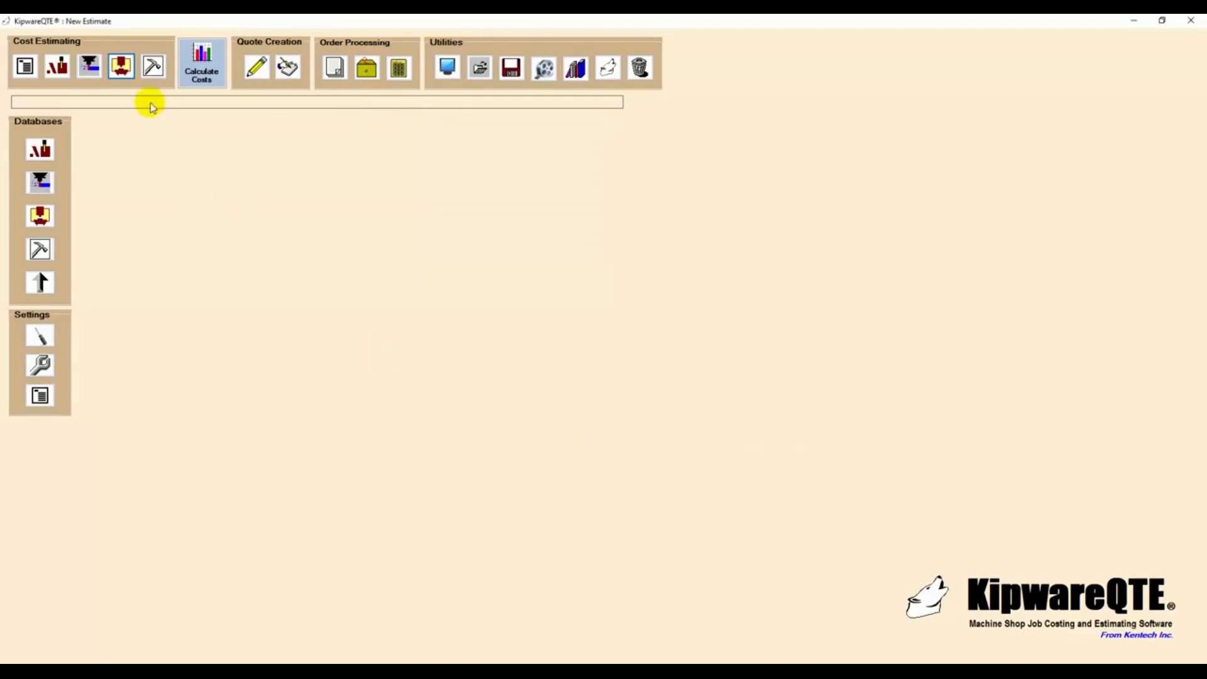
- In the non-machining cost estimate, enter 1.500 programming hours at $45.00 per hour and 2.500 set-up hours at $55.00 per hour
left_click(153, 66)
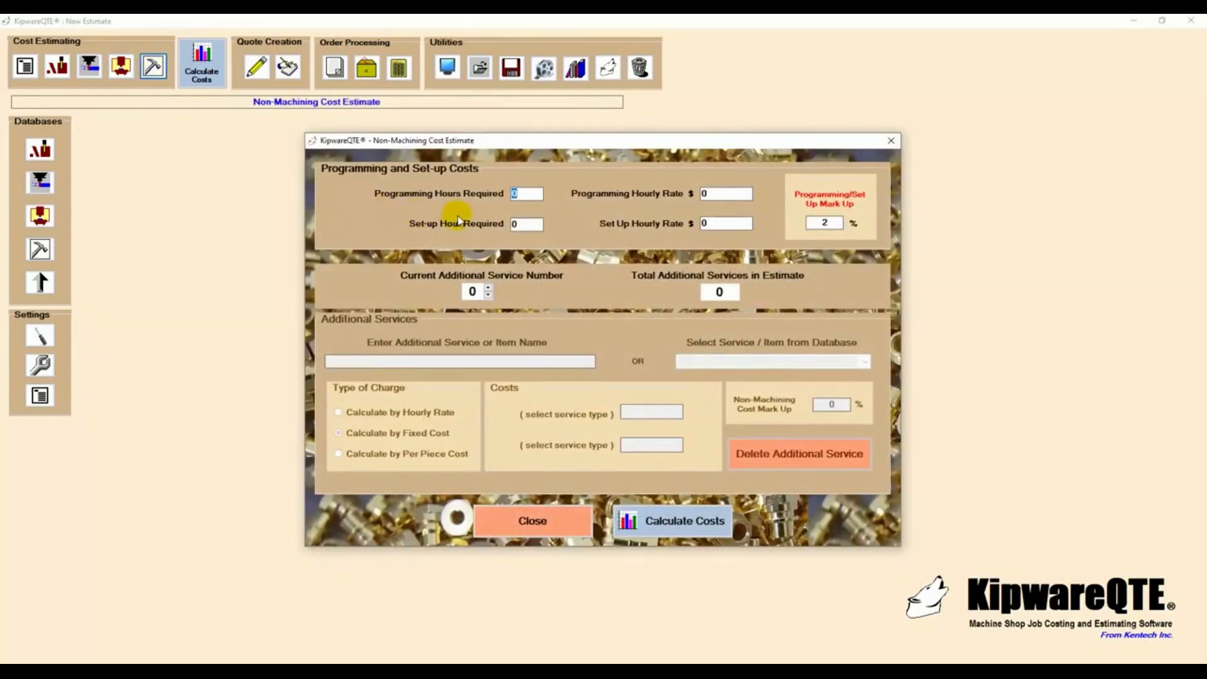
type("1.500")
key("Tab")
type("45.00")
key("Tab")
type("2.500")
key("Tab")
type("55.00")
- Add Deburring from the database as additional service 1 with 2.0 hours required
left_click(488, 287)
left_click(626, 382)
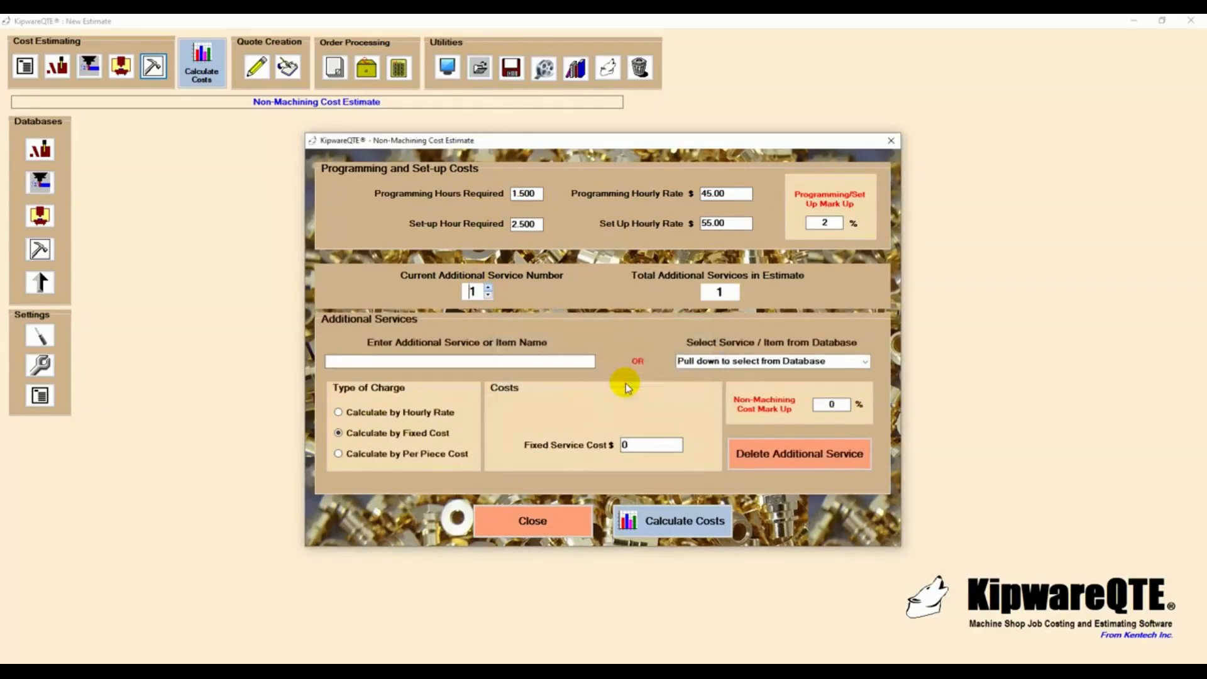
left_click(864, 362)
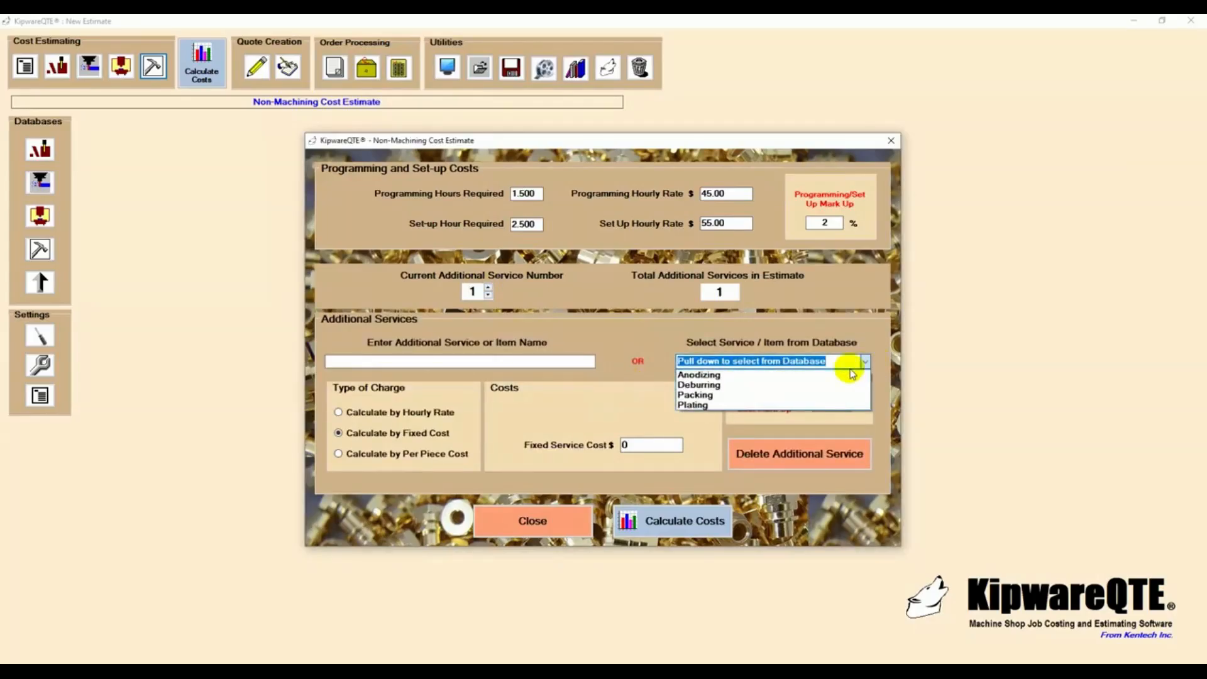
left_click(744, 386)
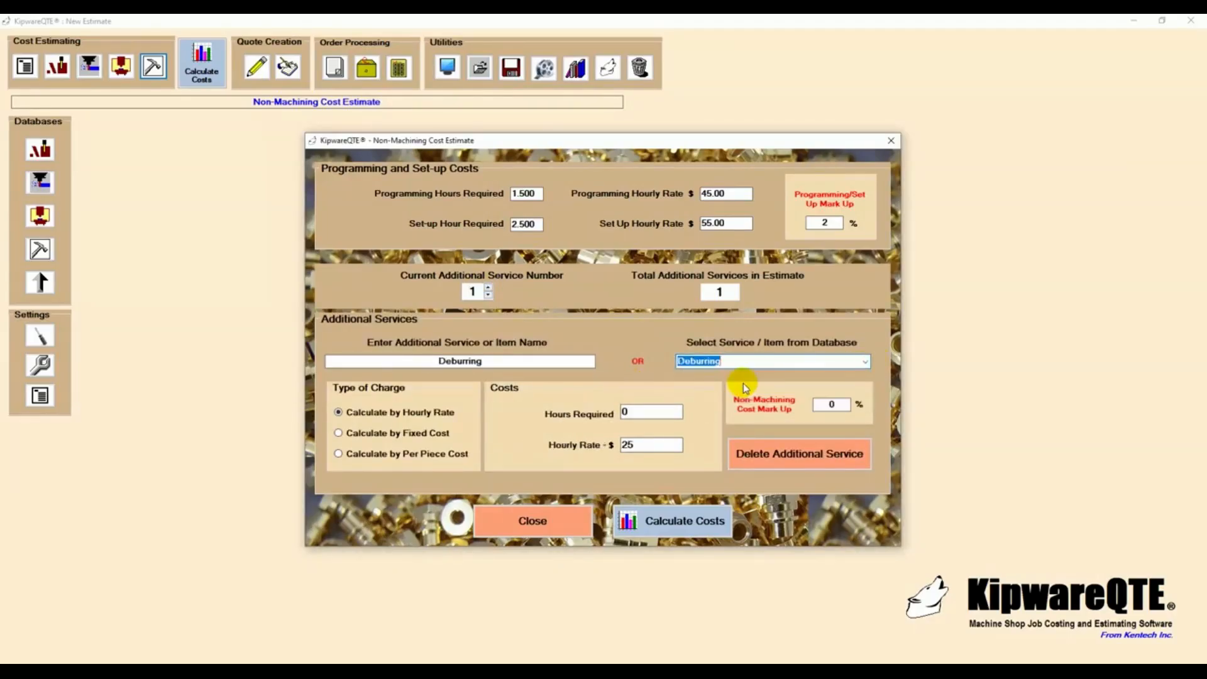
left_click(653, 413)
key("BackSpace")
type("2.0")
- Add Packing from the database as additional service 2 with 2.0 hours required, and calculate the estimate's costs to check the non-machining total
left_click(488, 288)
left_click(622, 380)
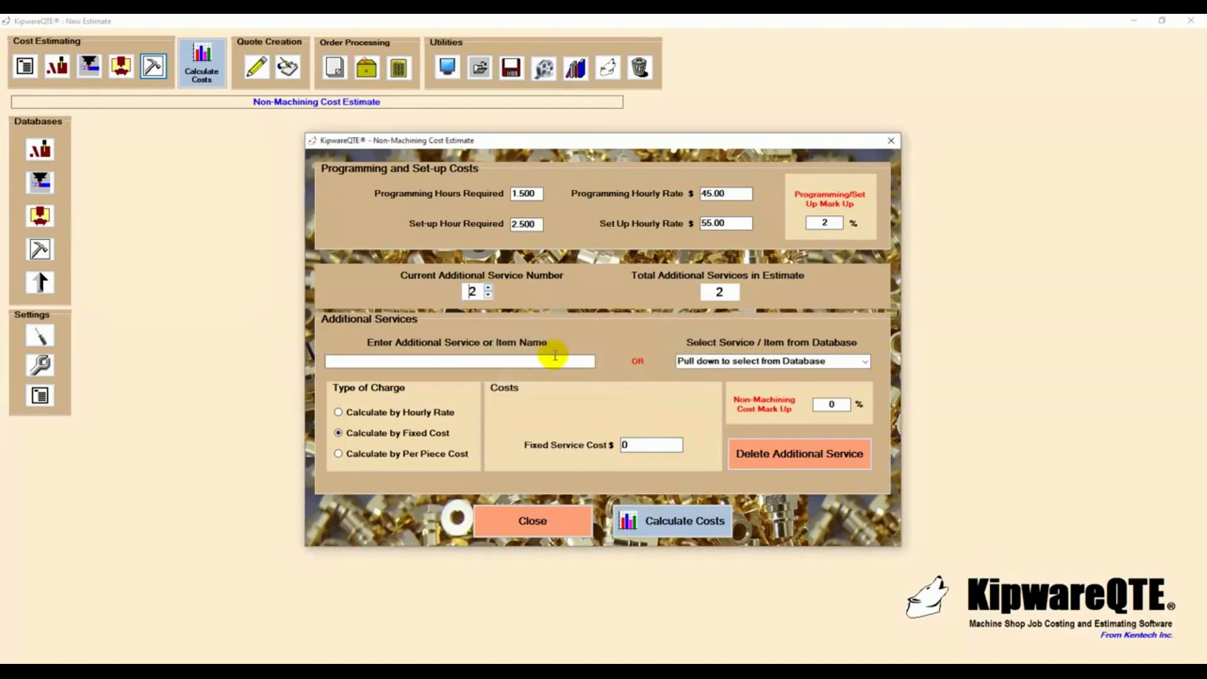
left_click(865, 362)
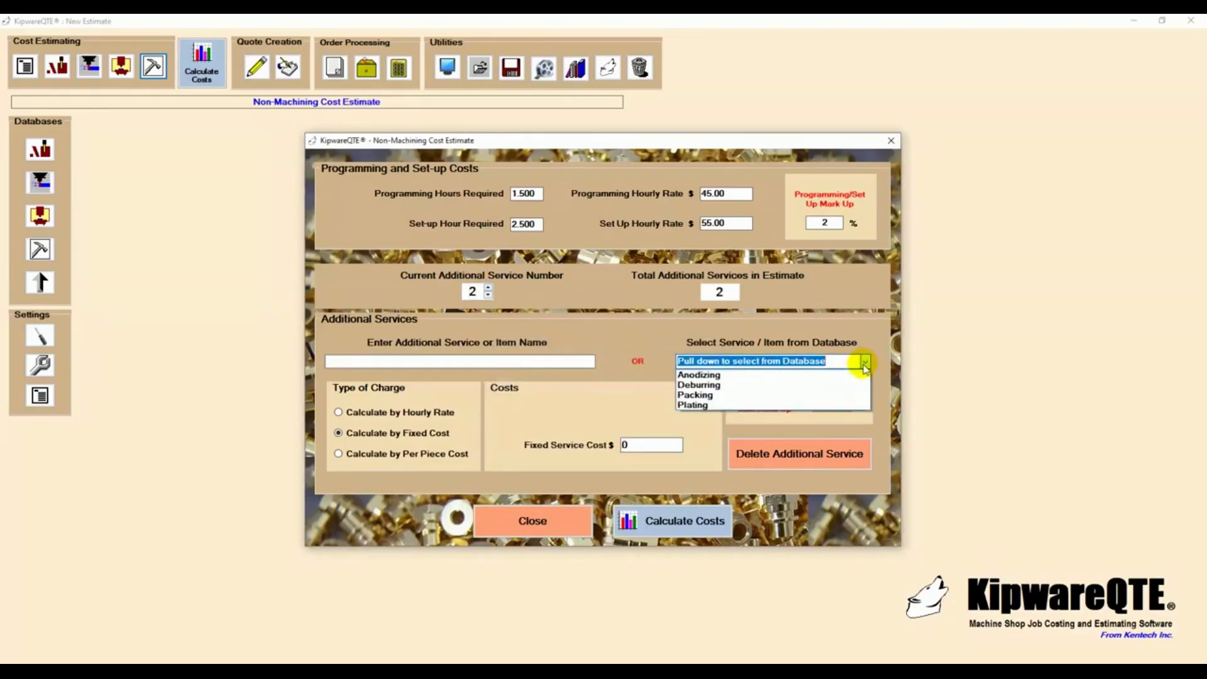
left_click(740, 395)
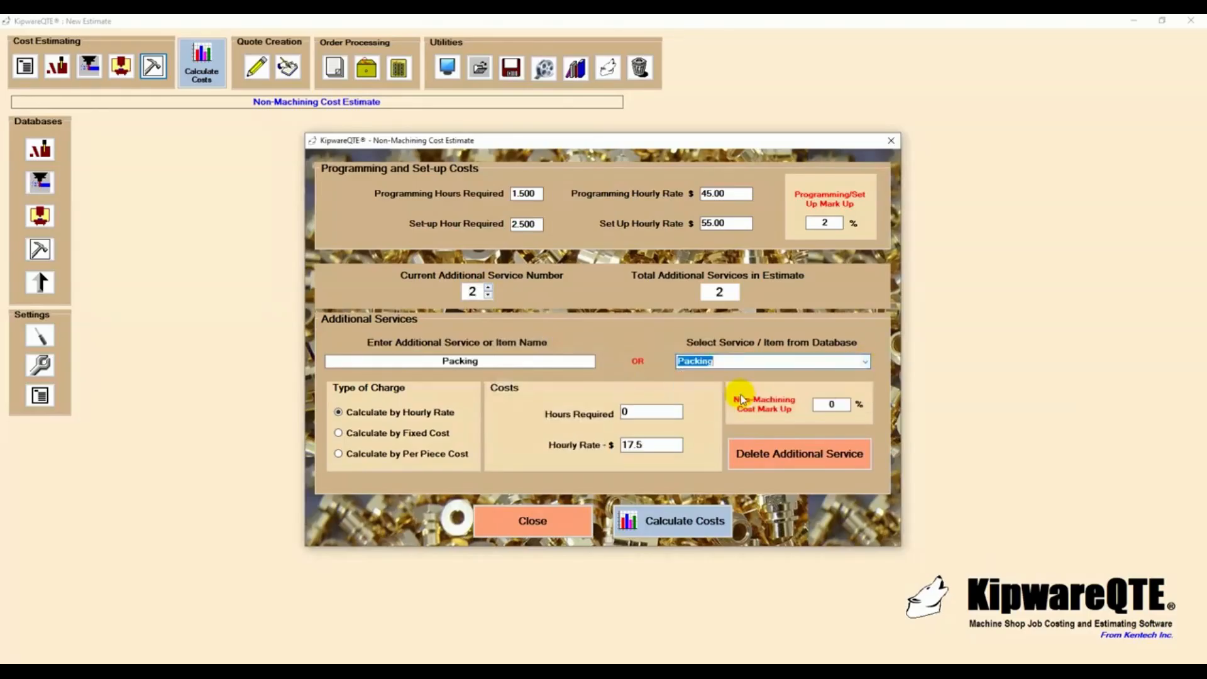
left_click(641, 411)
type("2.0")
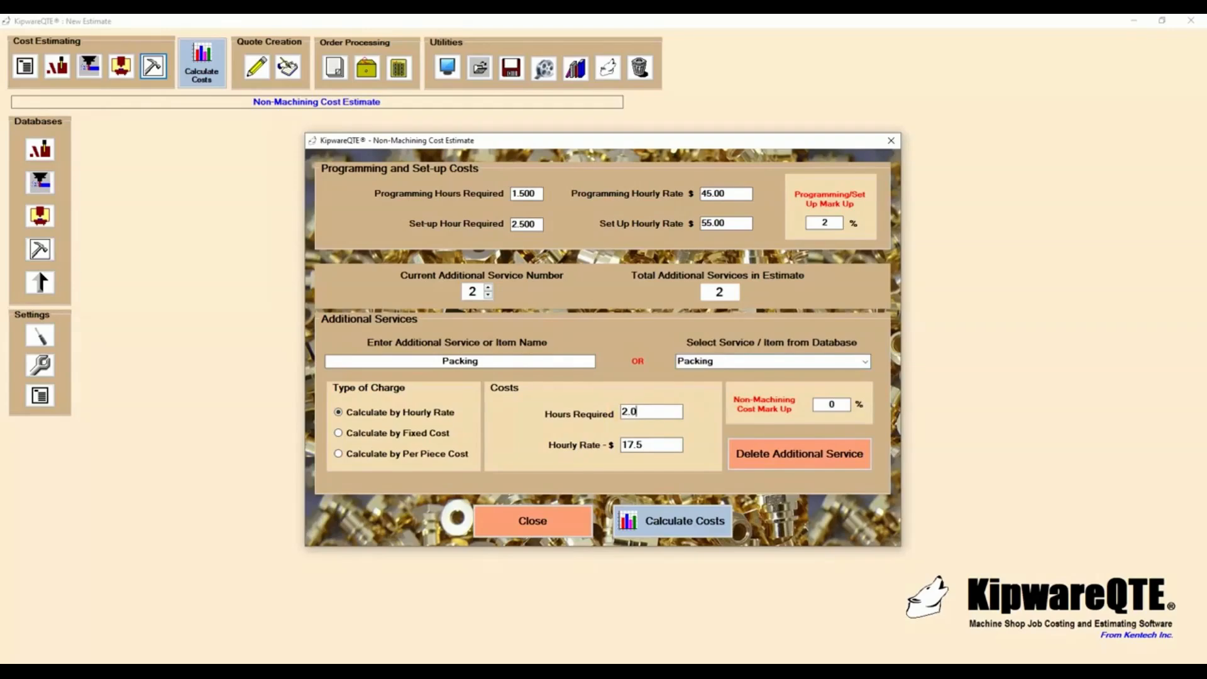
left_click(689, 513)
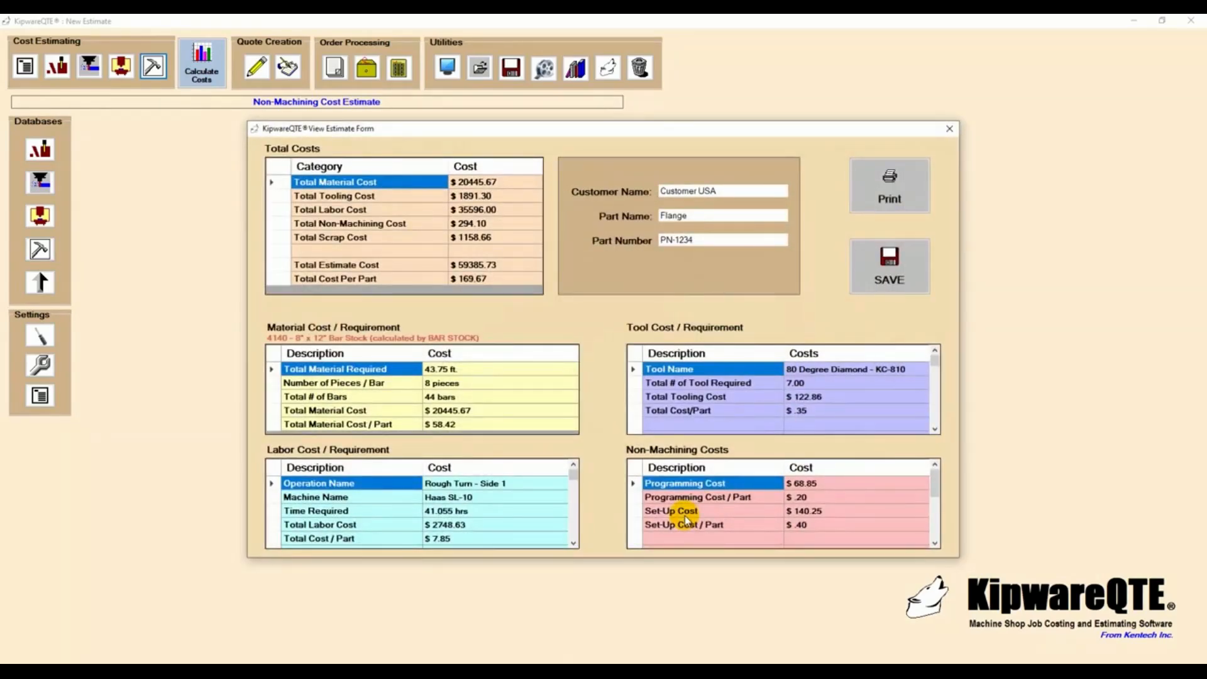
left_click(471, 226)
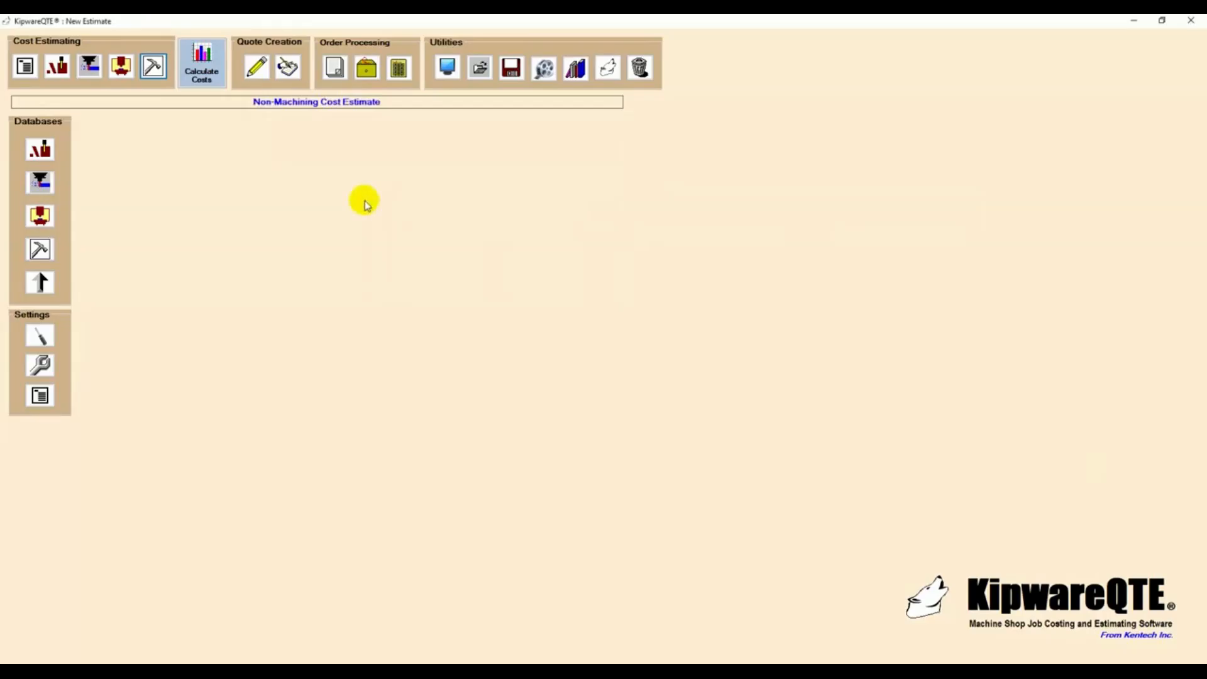
- Start the quotation specifics and set the delivery time for the first quantity to 30 days
left_click(257, 66)
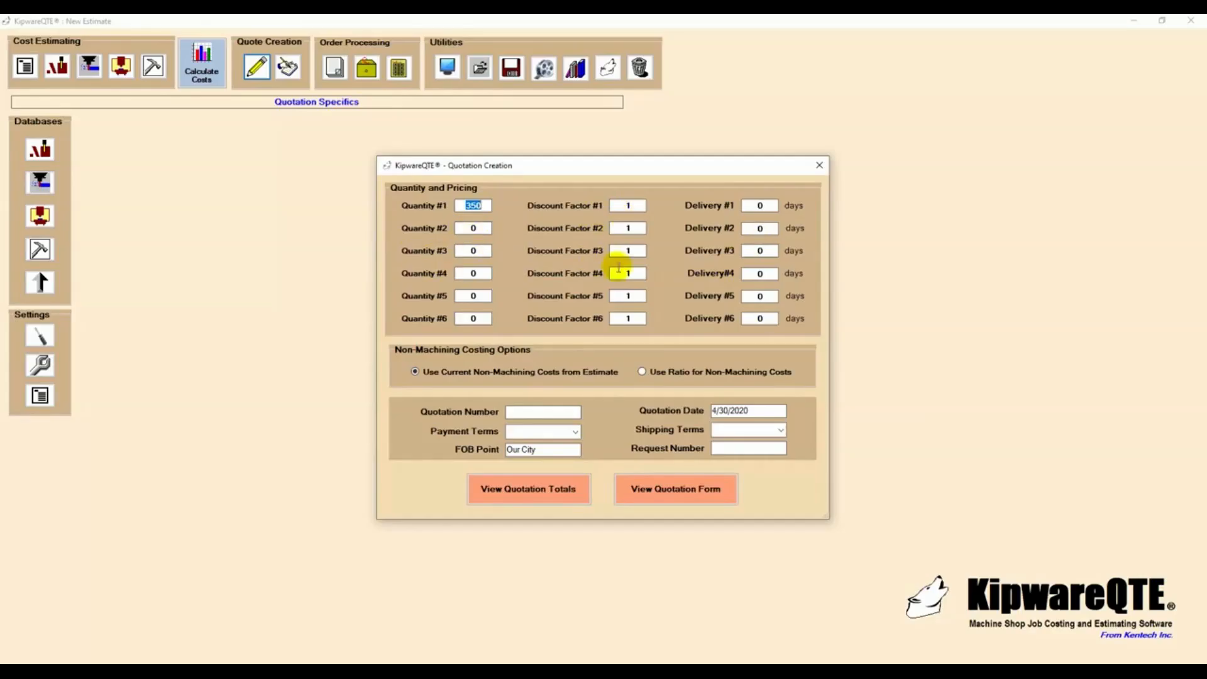
left_click(778, 206)
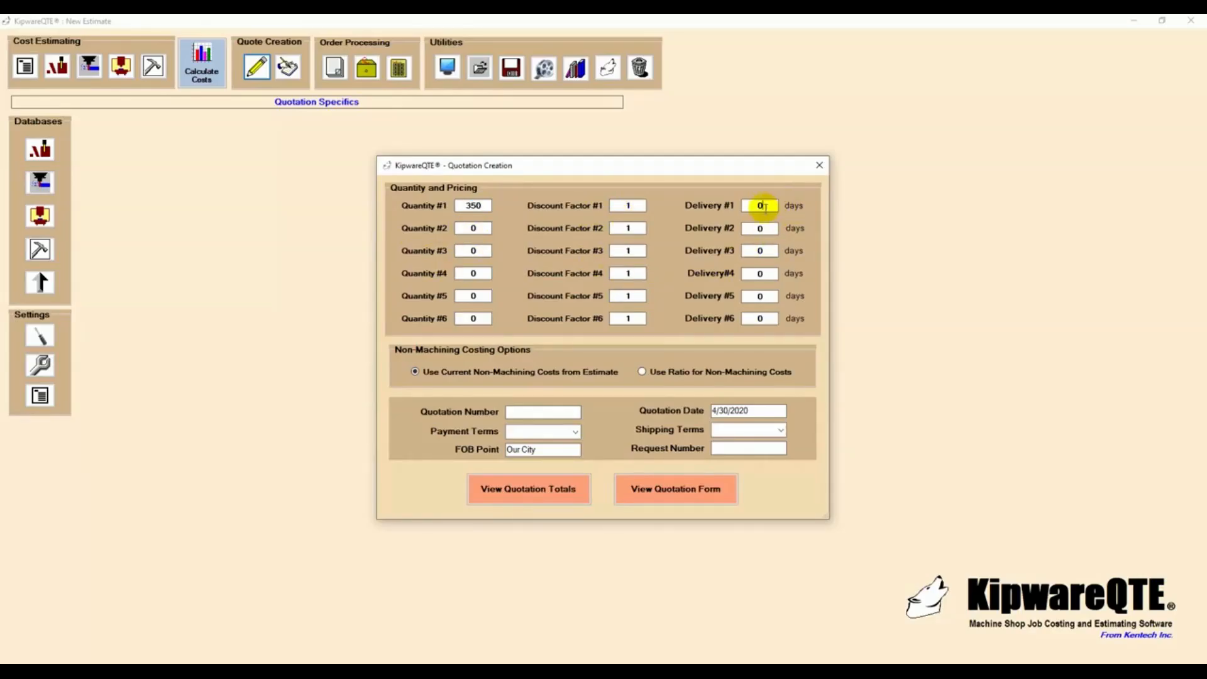
type("30")
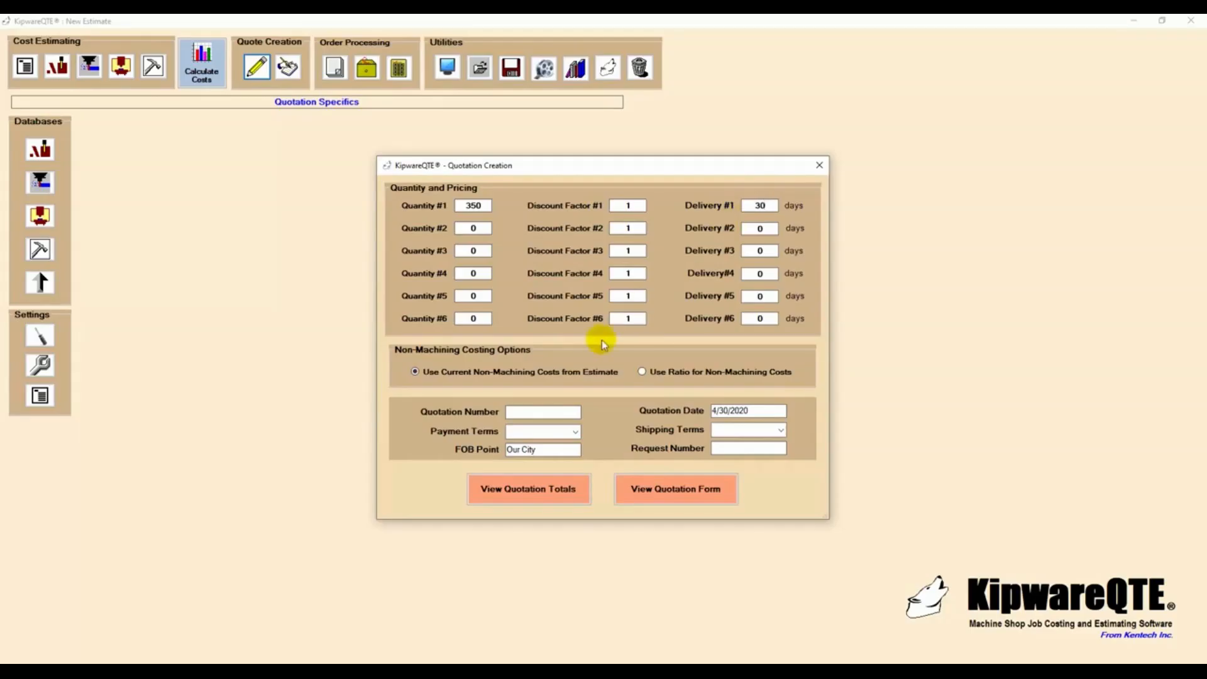
- Enter QN-1234 as the quotation number and set the payment terms to Net 20 Days
left_click(515, 413)
type("QN-1234")
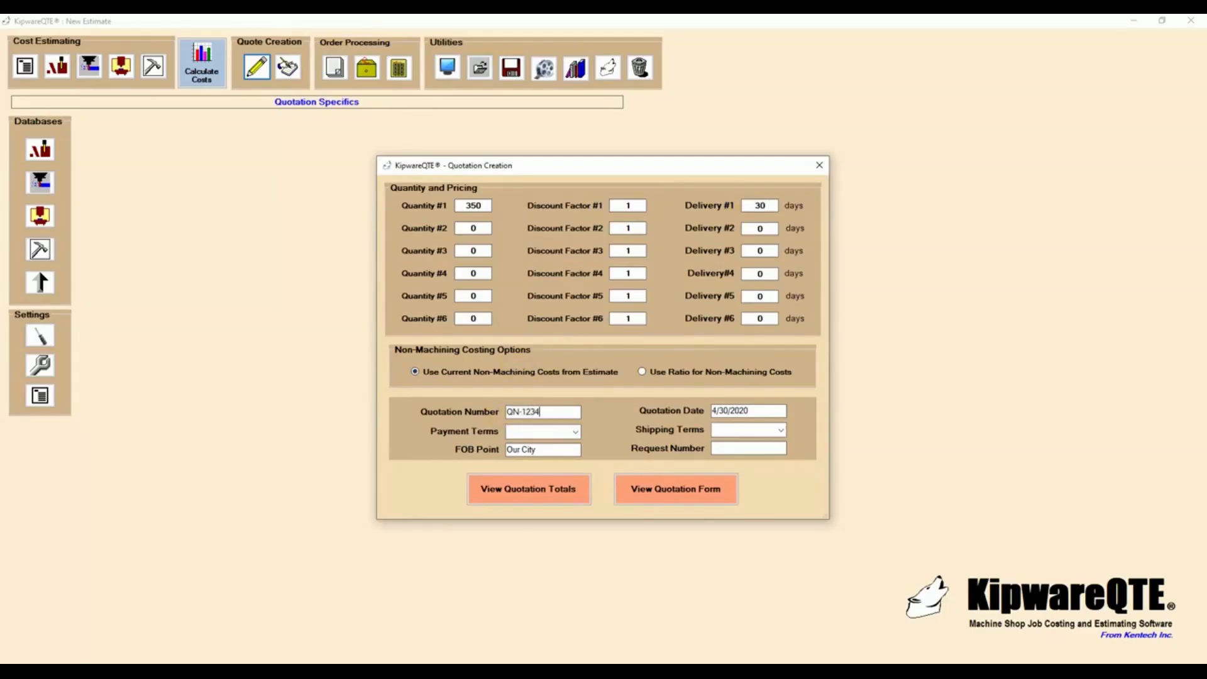
left_click(573, 431)
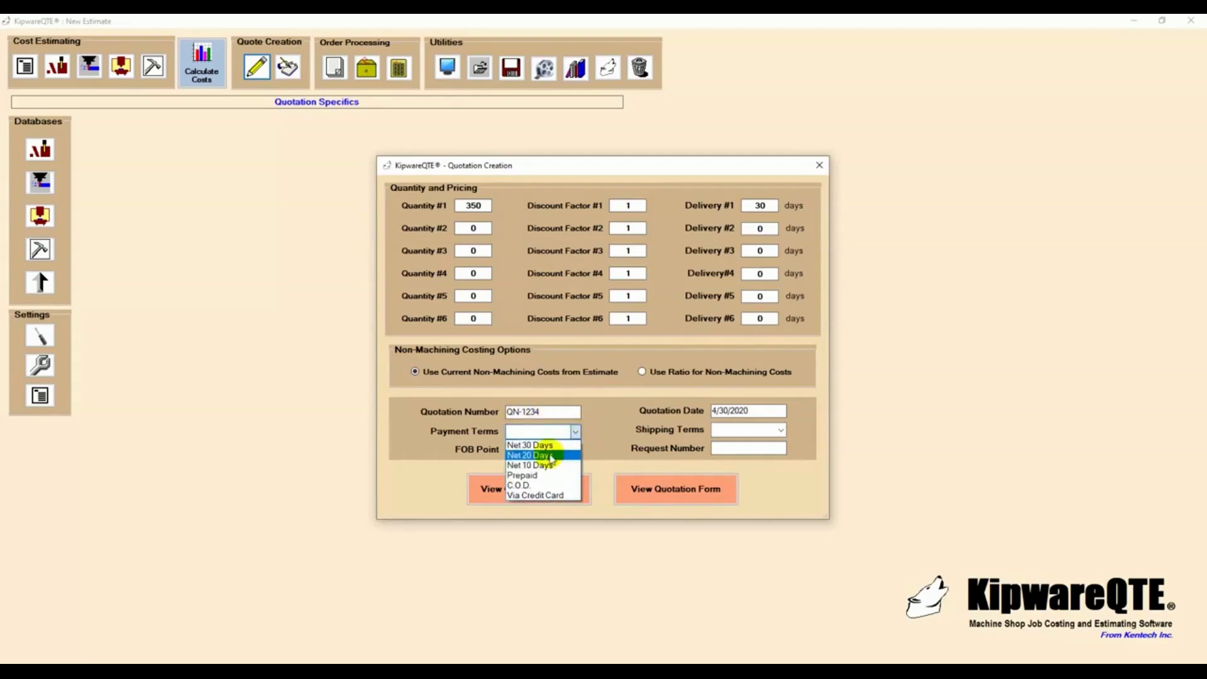
left_click(534, 440)
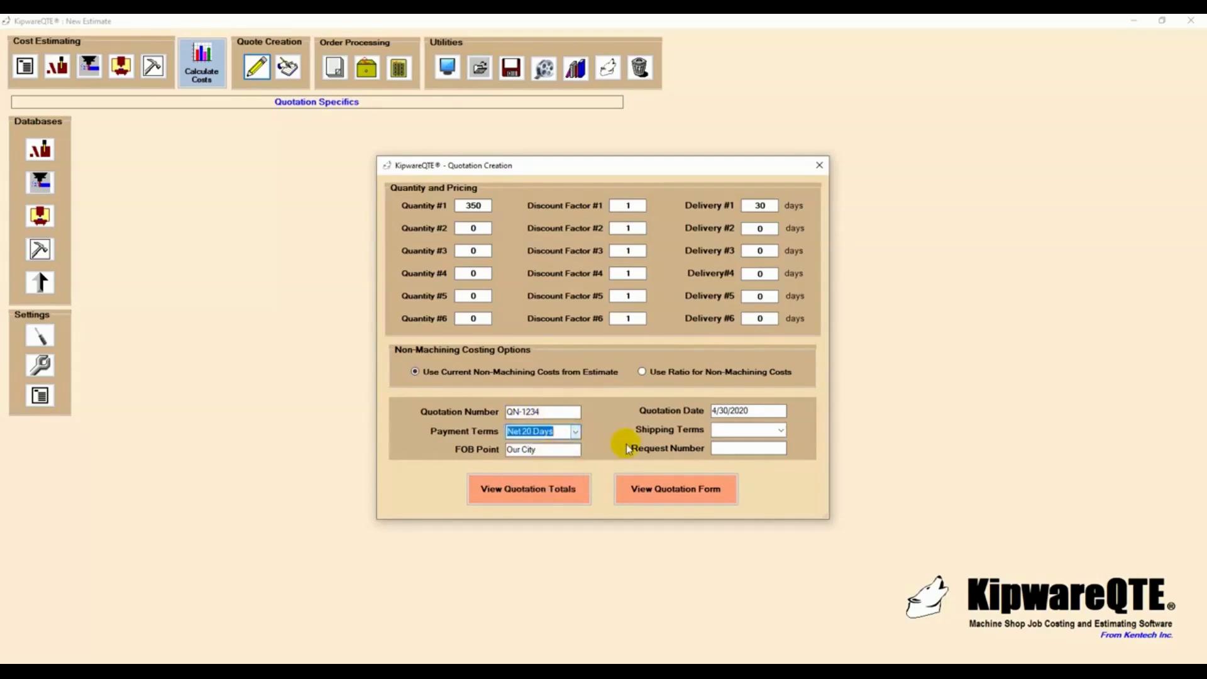
- Set the quotation's shipping terms to Our Truck and its request number to RFQ-1234, and close the quotation specifics
left_click(779, 431)
left_click(737, 473)
left_click(739, 449)
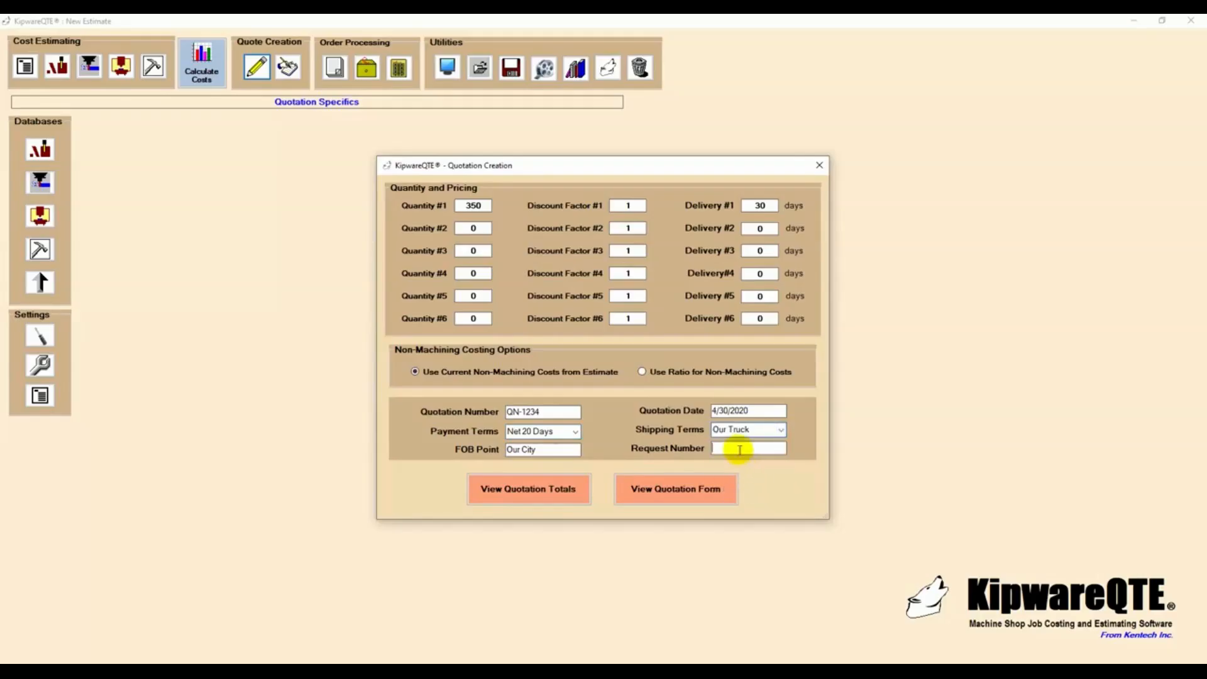
type("RF")
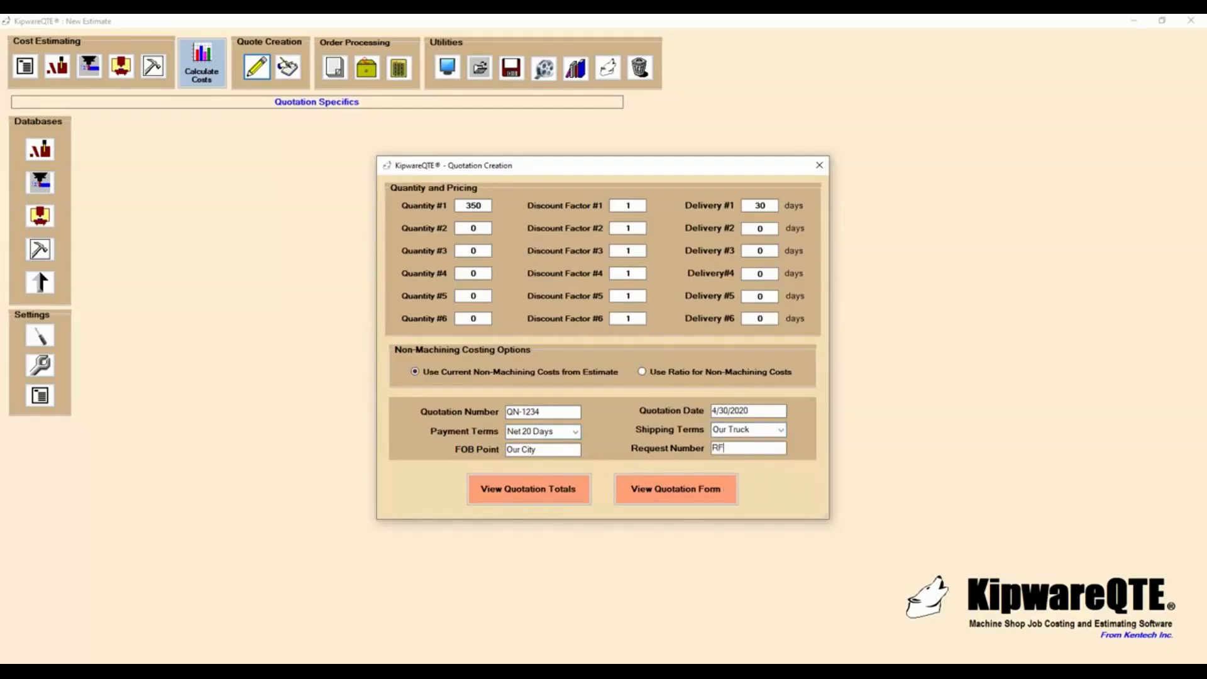
type("Q-1234")
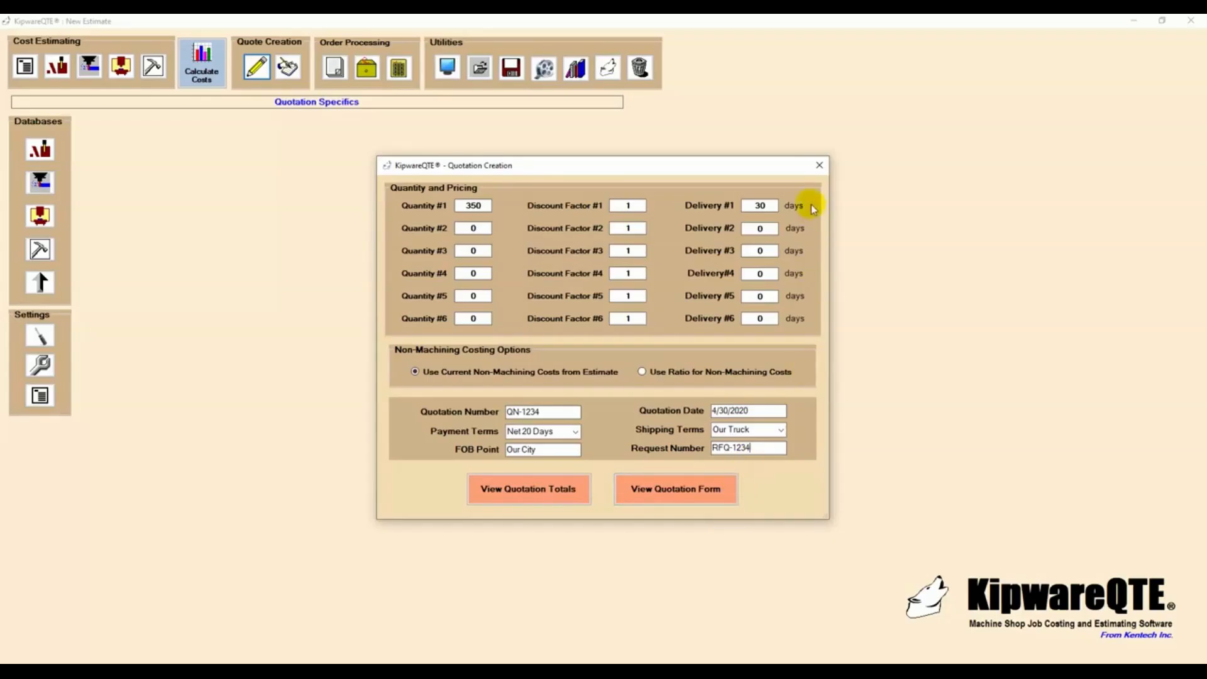
left_click(819, 164)
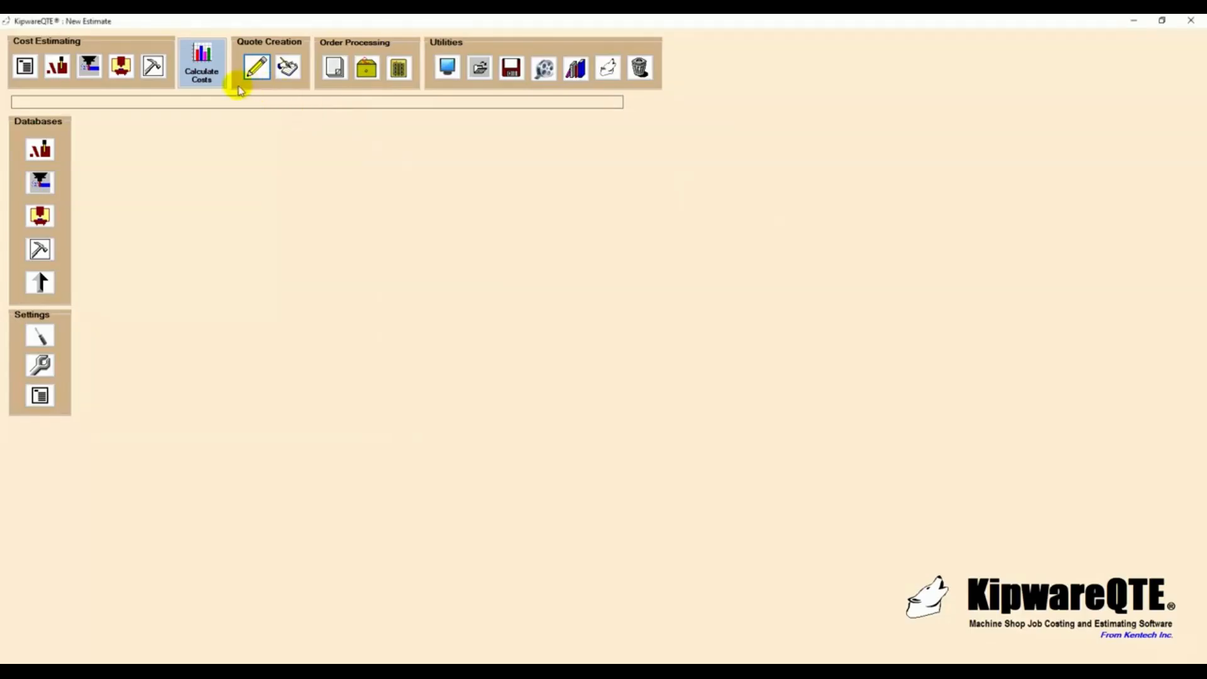
- Examine the quotation output options and the order's bill of material, packing slip and invoice forms, closing each form after viewing
left_click(288, 67)
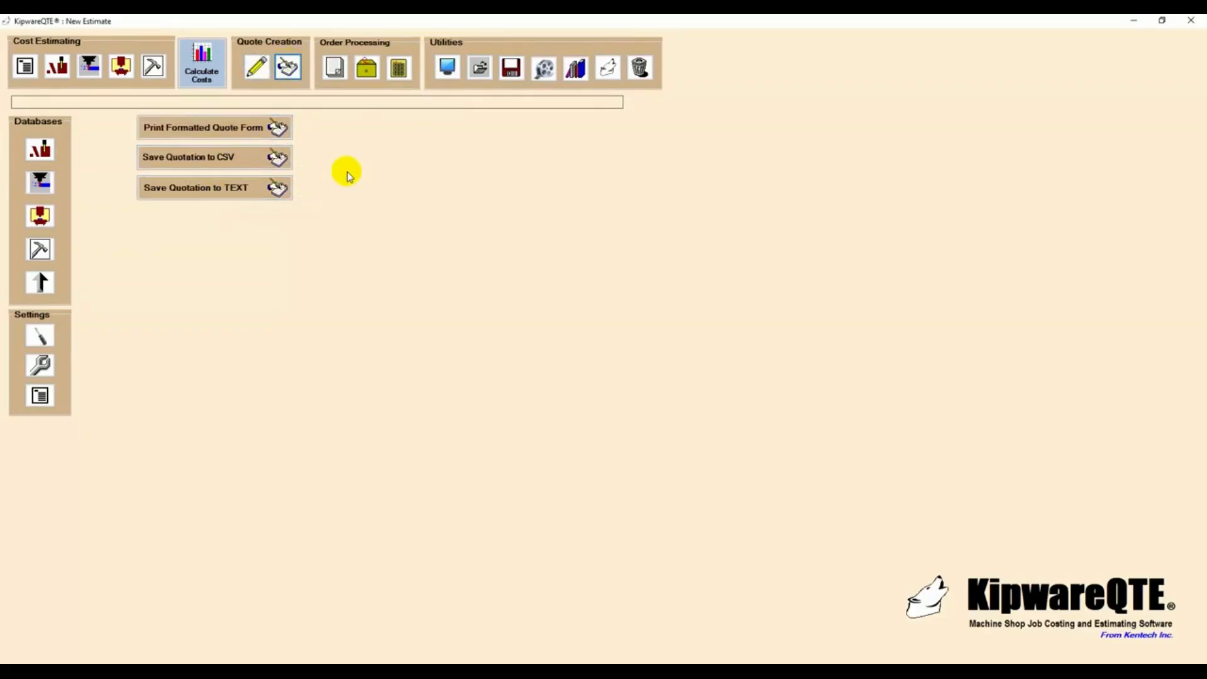
left_click(335, 68)
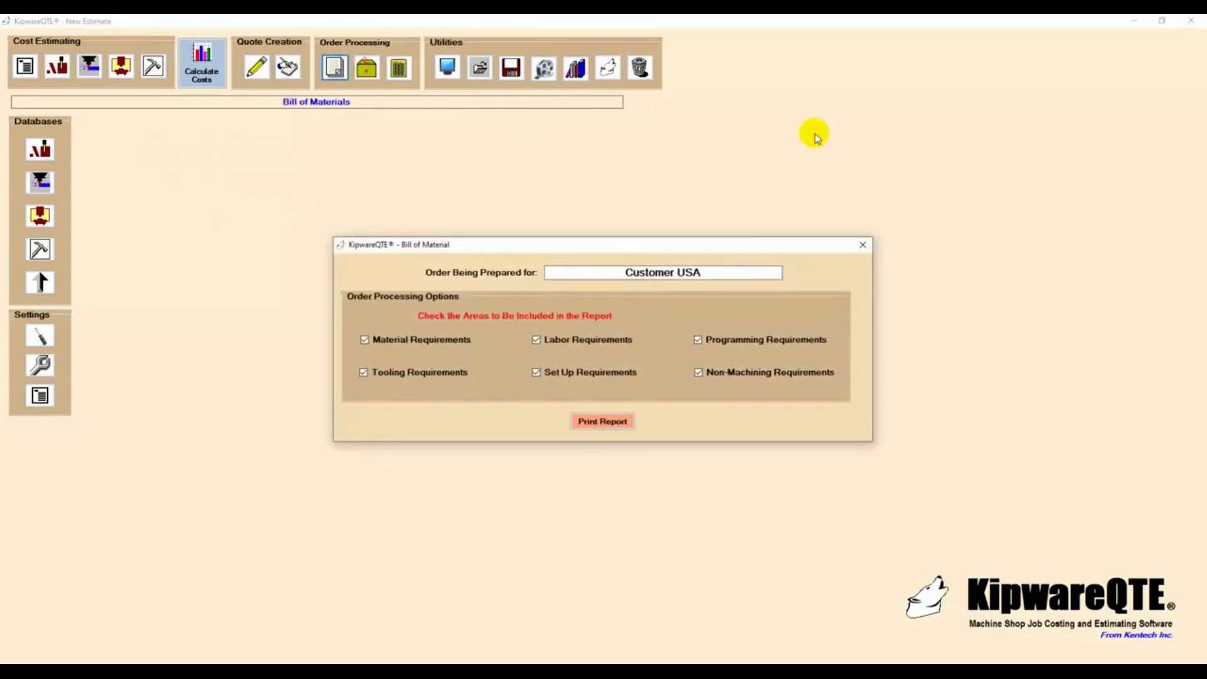
left_click(863, 245)
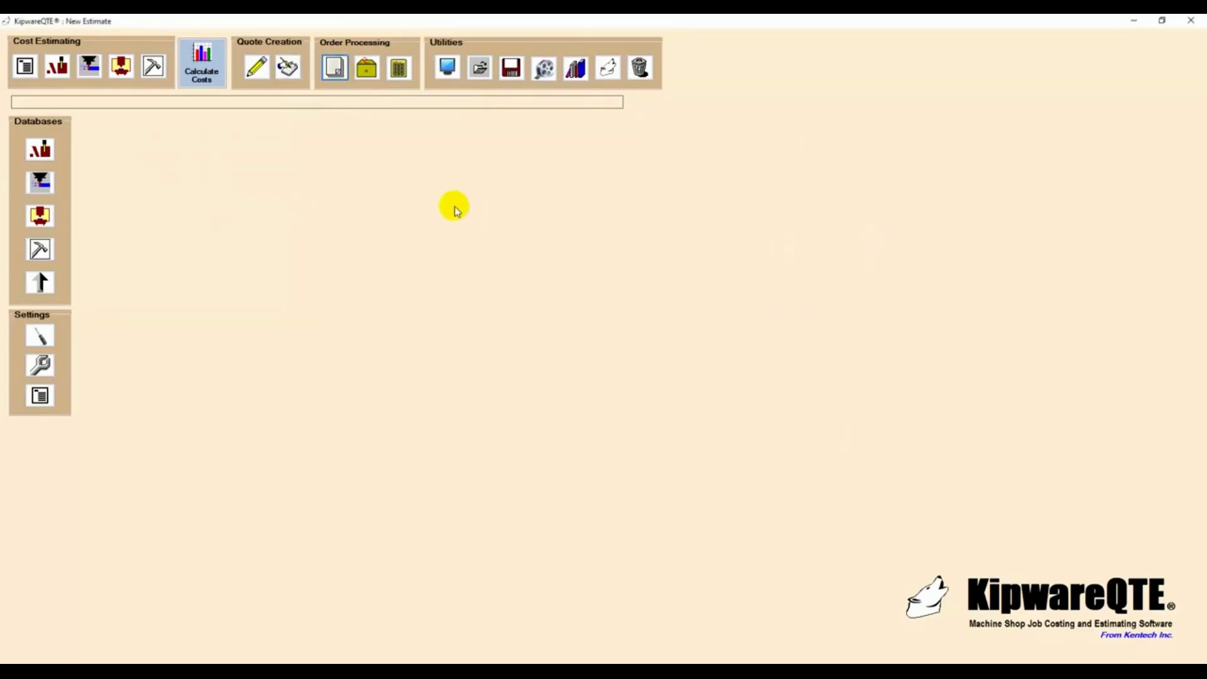
left_click(367, 68)
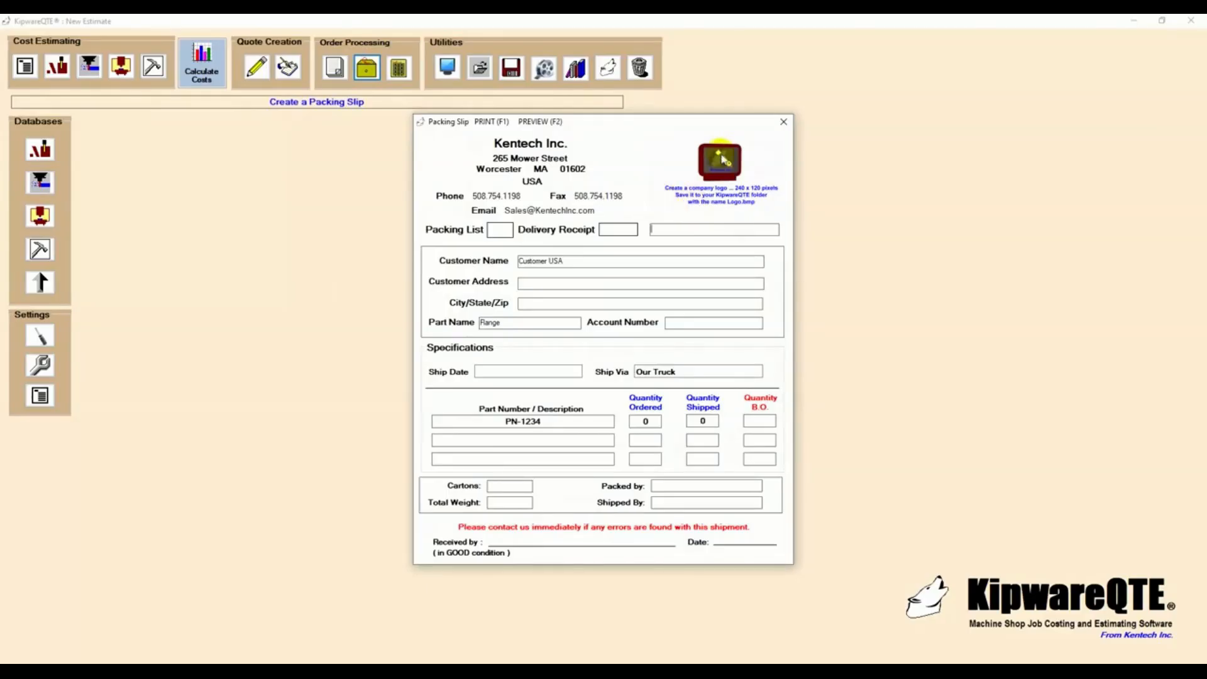
left_click(782, 121)
left_click(400, 69)
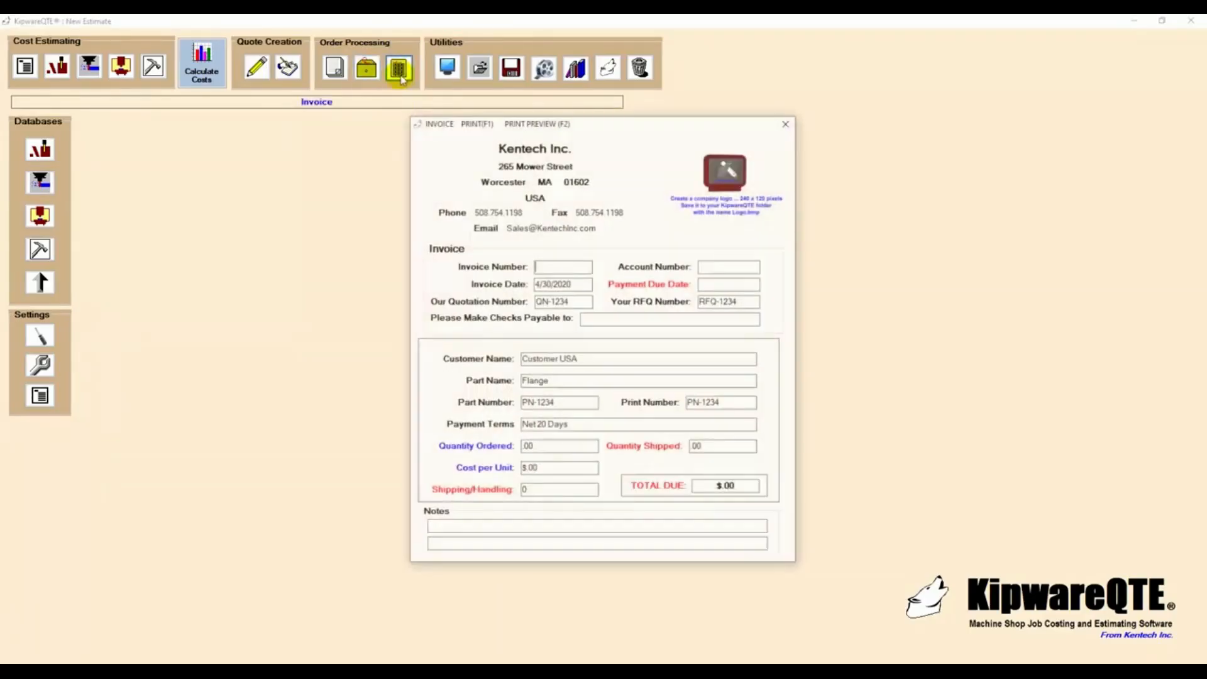
left_click(787, 125)
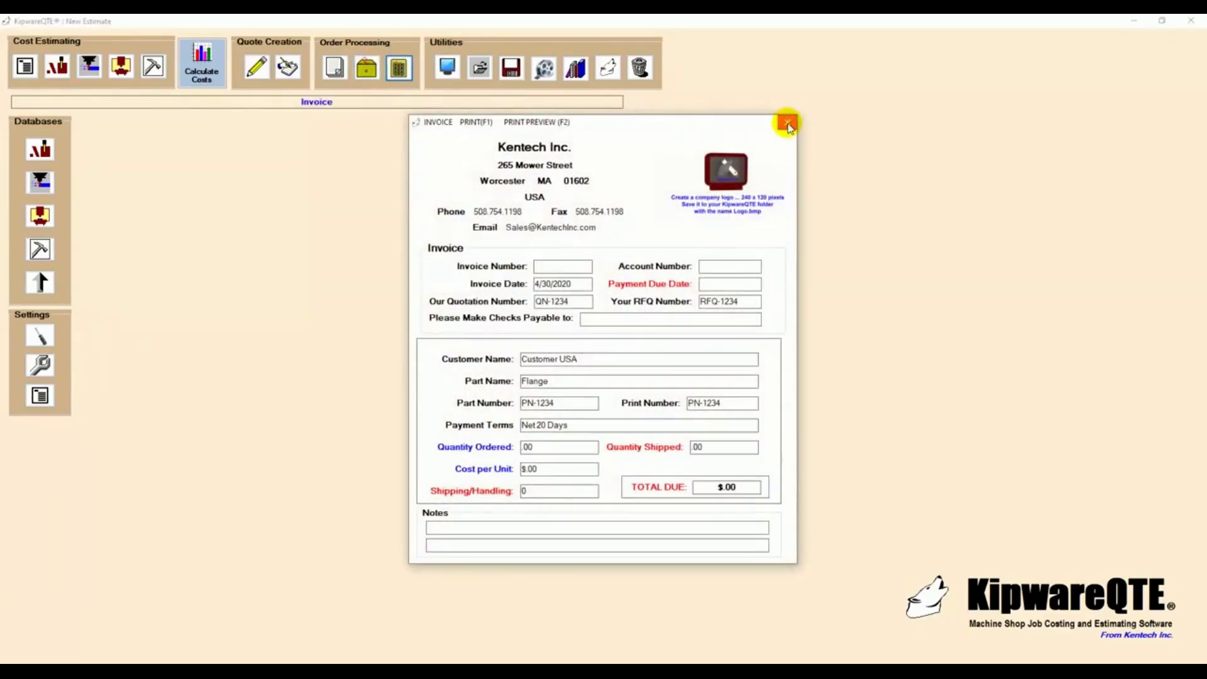